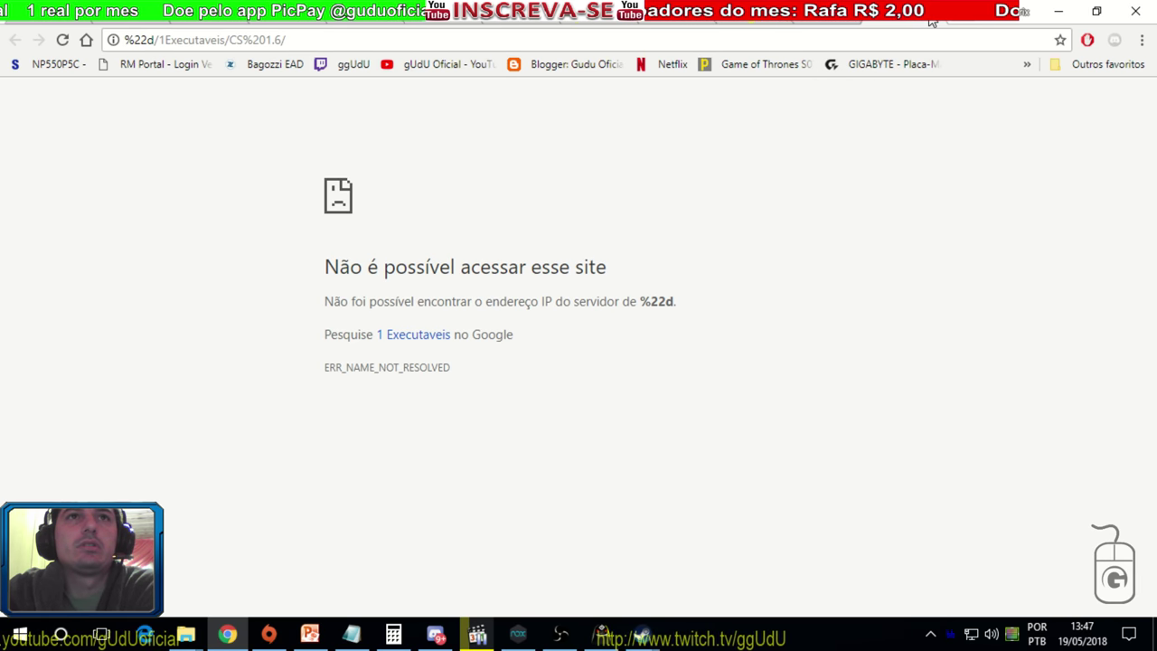
- Close the failed browser page and, in File Explorer, open the CS 1.6 folder inside 1Executaveis on the Backup (D:) drive
left_click(931, 20)
left_click(187, 636)
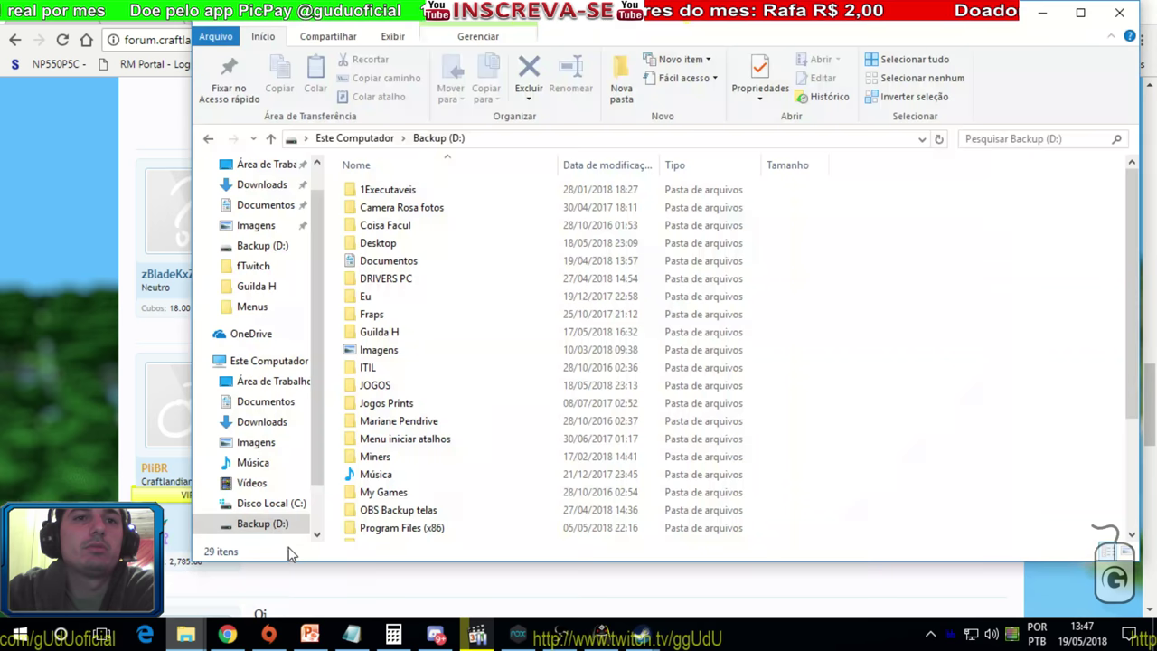
left_click(409, 192)
double_click(409, 192)
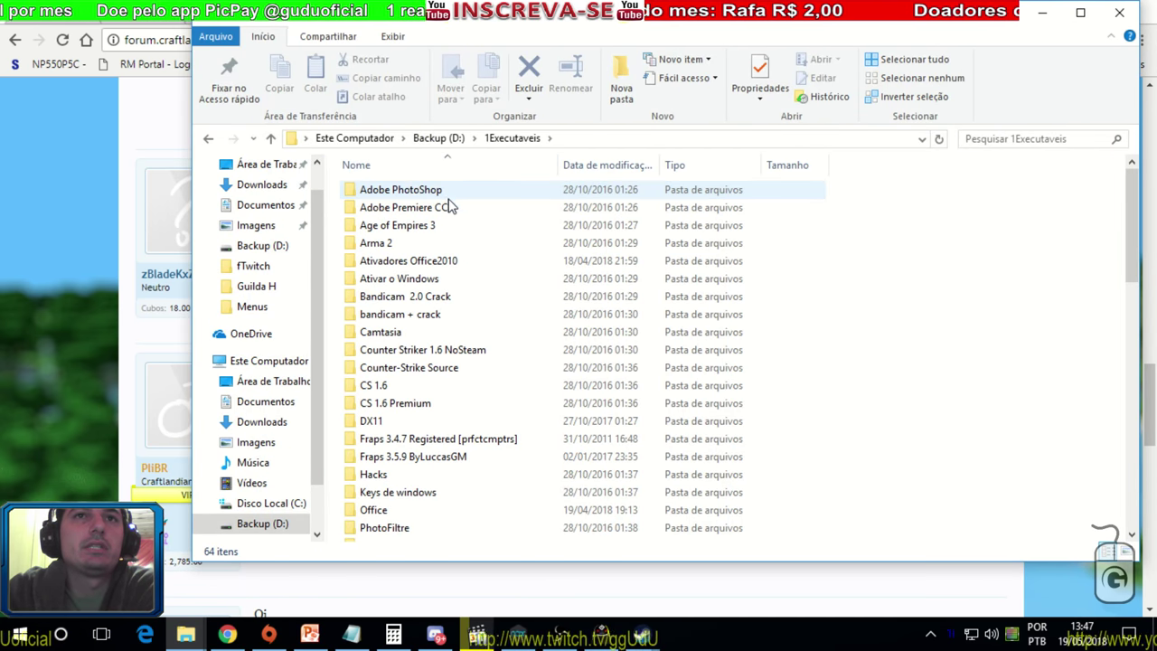
double_click(398, 389)
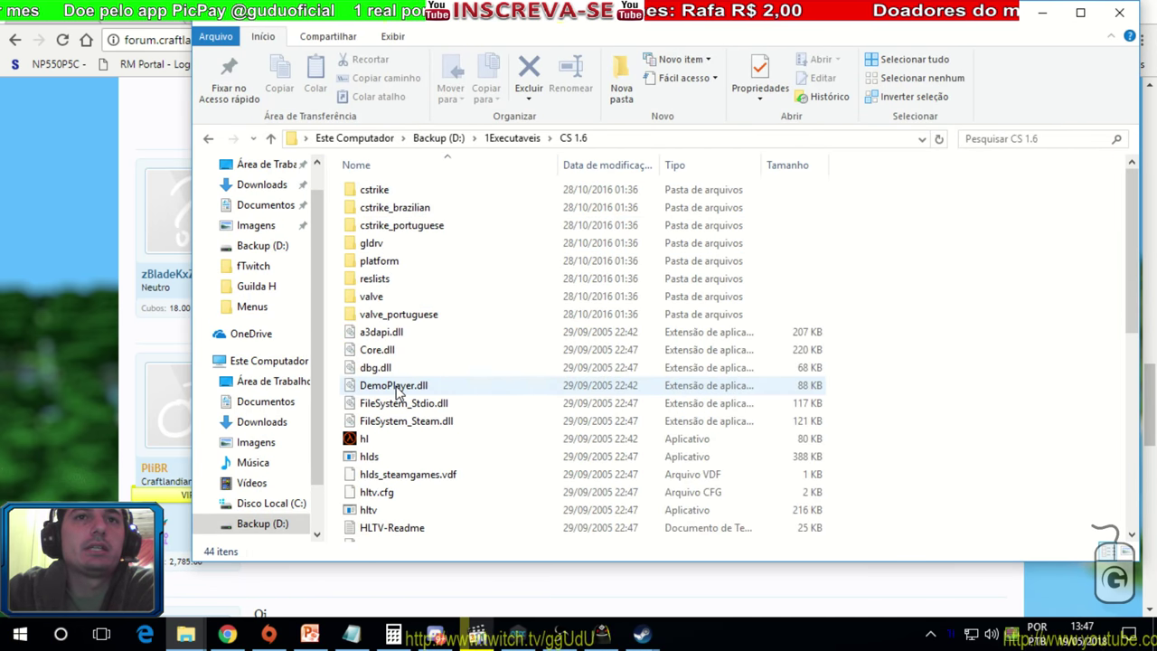
- Examine the files in the CS 1.6 folder and its full folder path
scroll(452, 348, "down", 2)
scroll(452, 354, "down", 1)
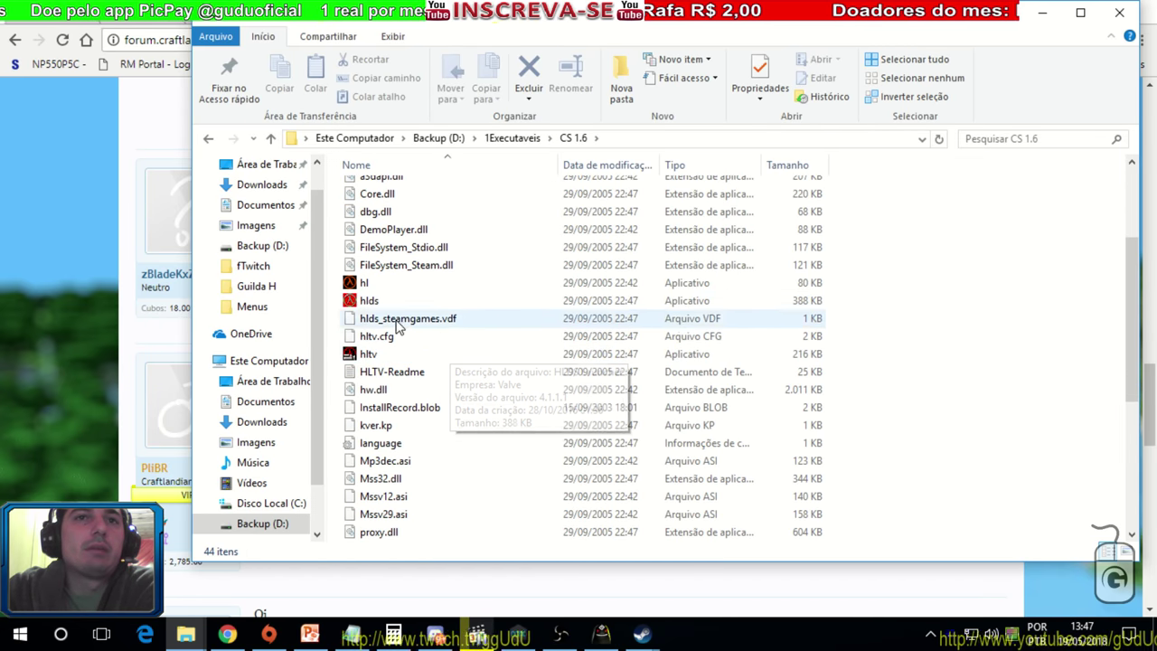
left_click(626, 140)
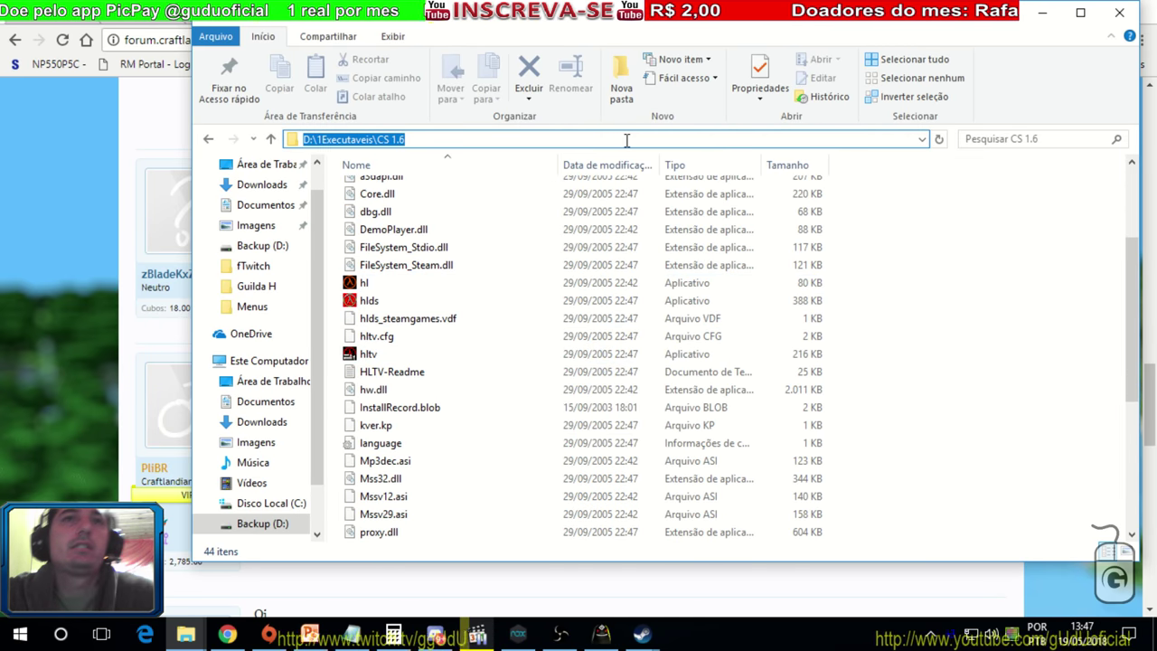
left_click(625, 142)
type("\\")
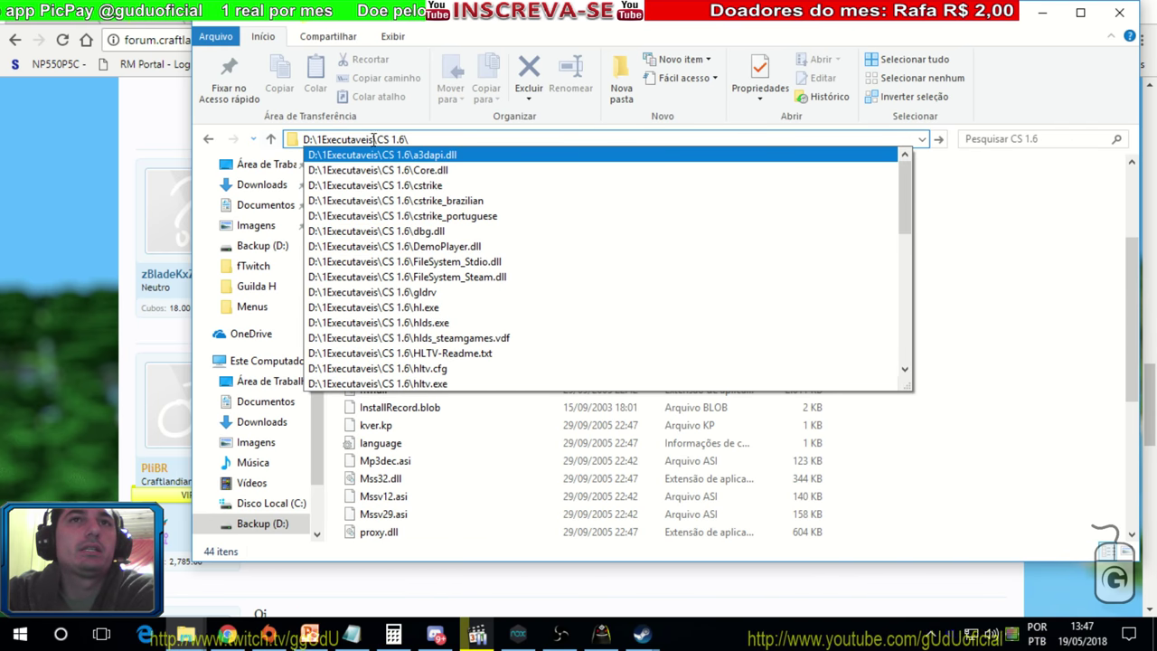
left_click(1057, 413)
scroll(398, 398, "down", 5)
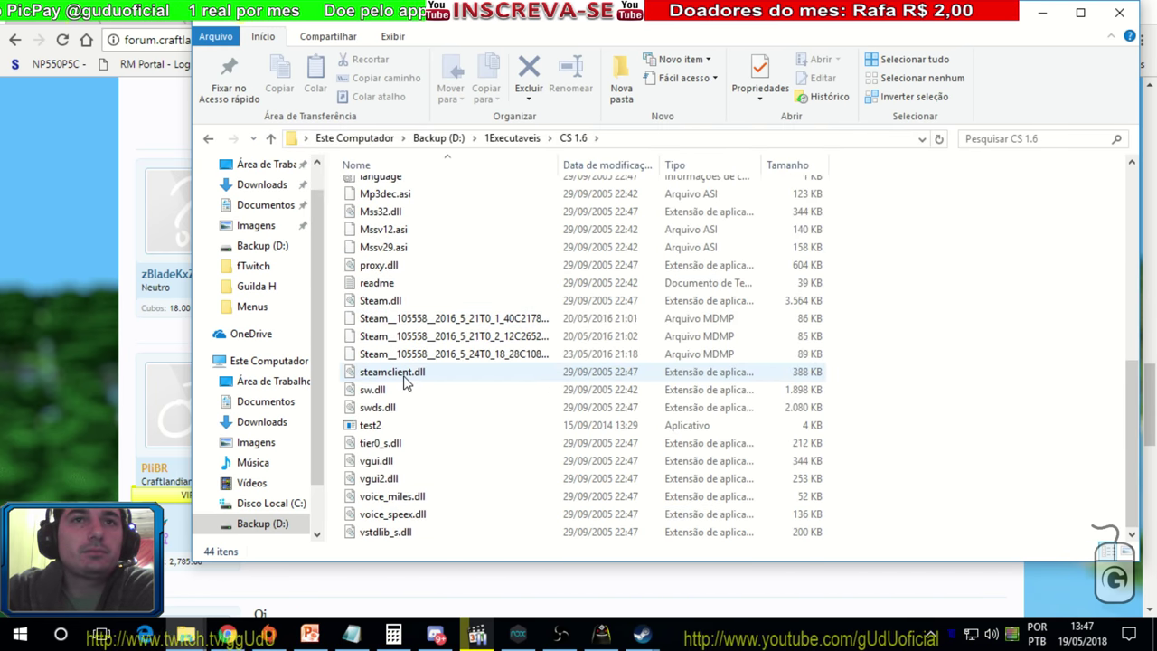
scroll(404, 383, "up", 7)
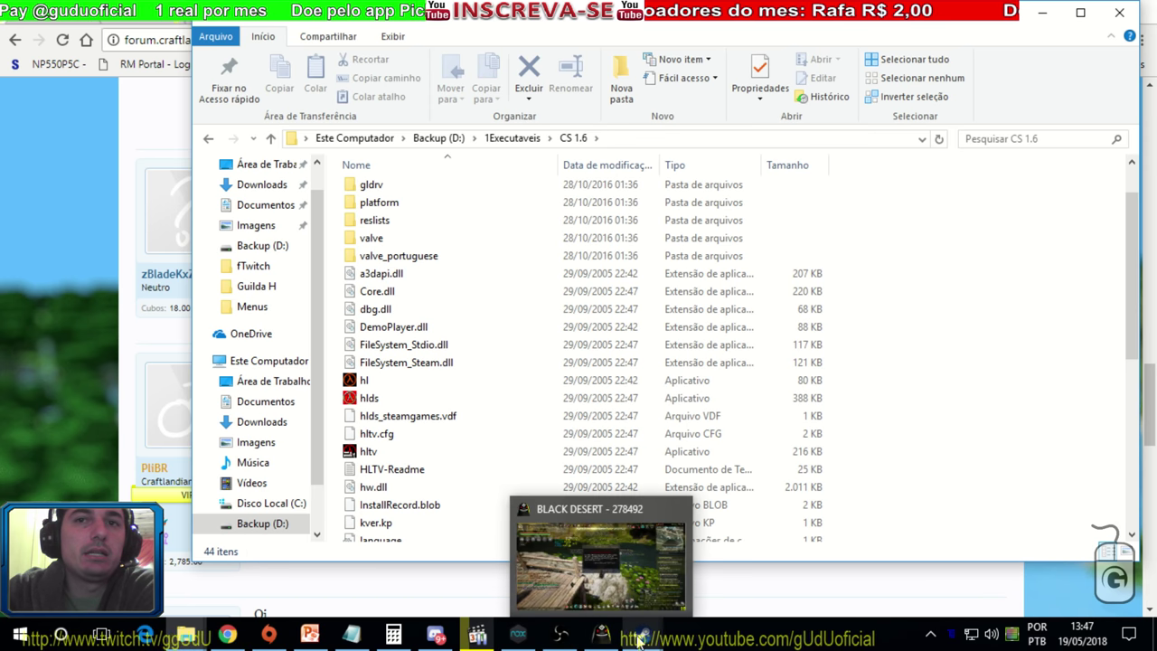
- Switch to the Steam library and launch the Counter Strike 1.6 Non Steam shortcut
mouse_move(641, 637)
left_click(599, 548)
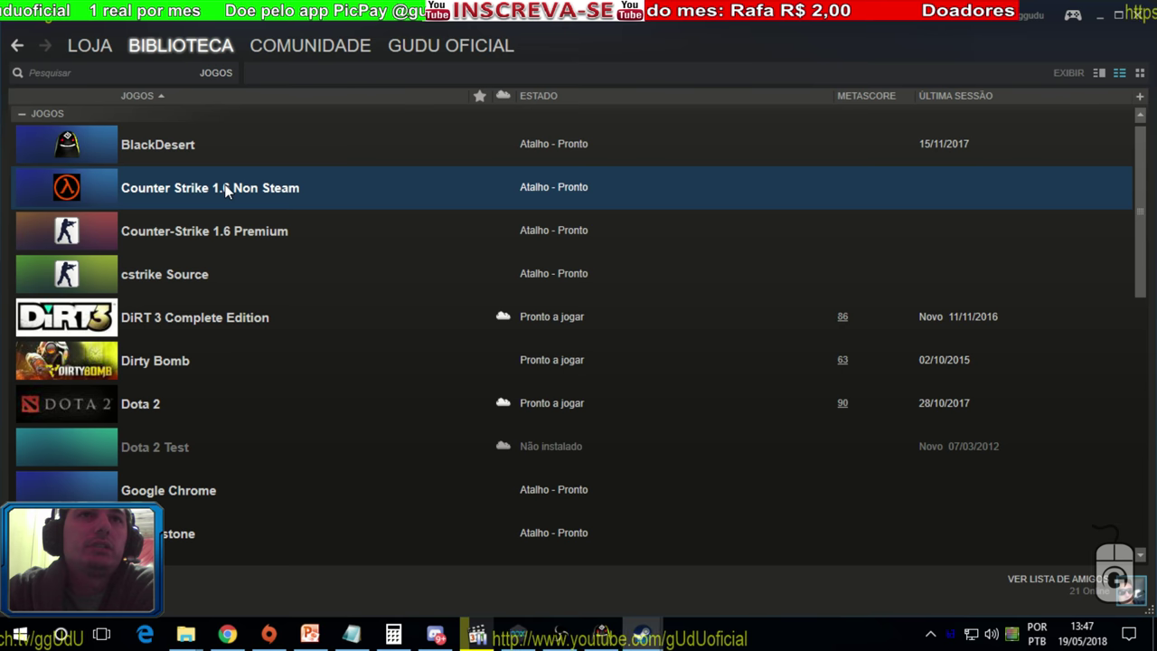
left_click(207, 242)
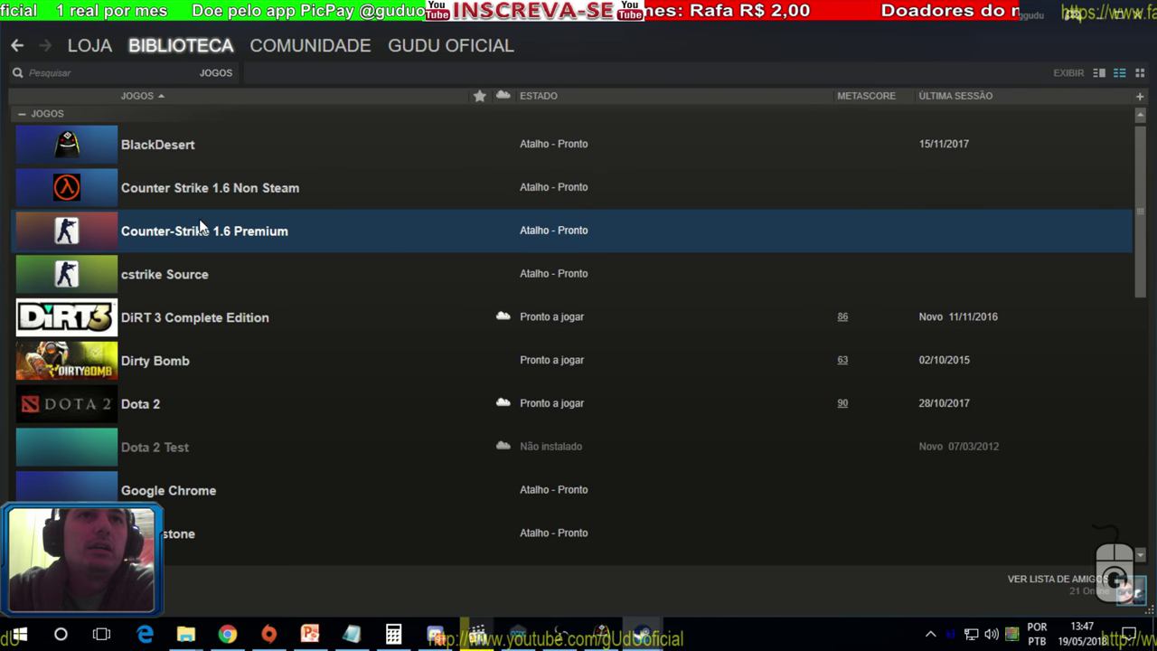
double_click(161, 188)
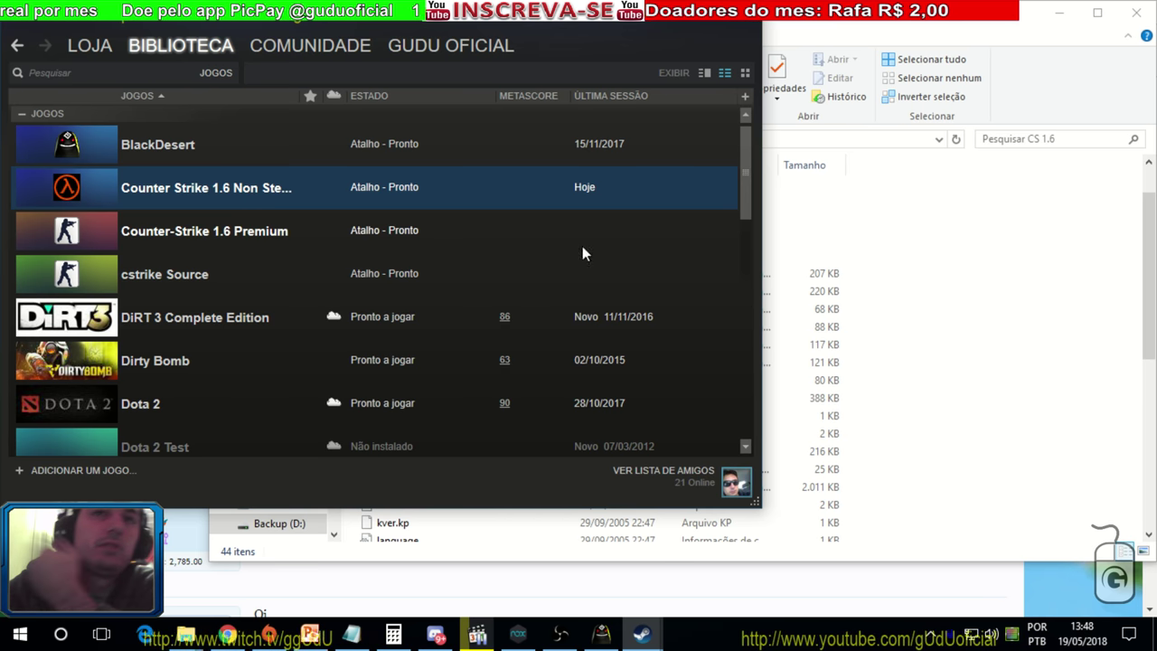
- Check the Hearthstone shortcut's icon chooser and target path in its properties, and delete the shortcut from the library
left_click_drag(746, 145, 761, 245)
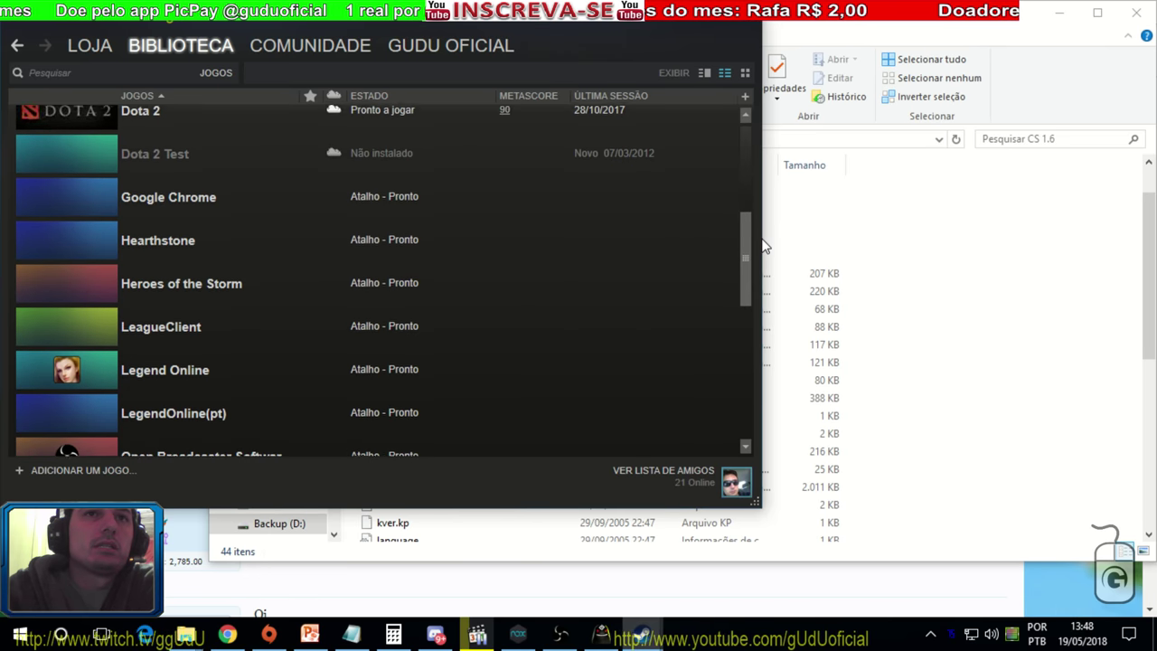
left_click(178, 234)
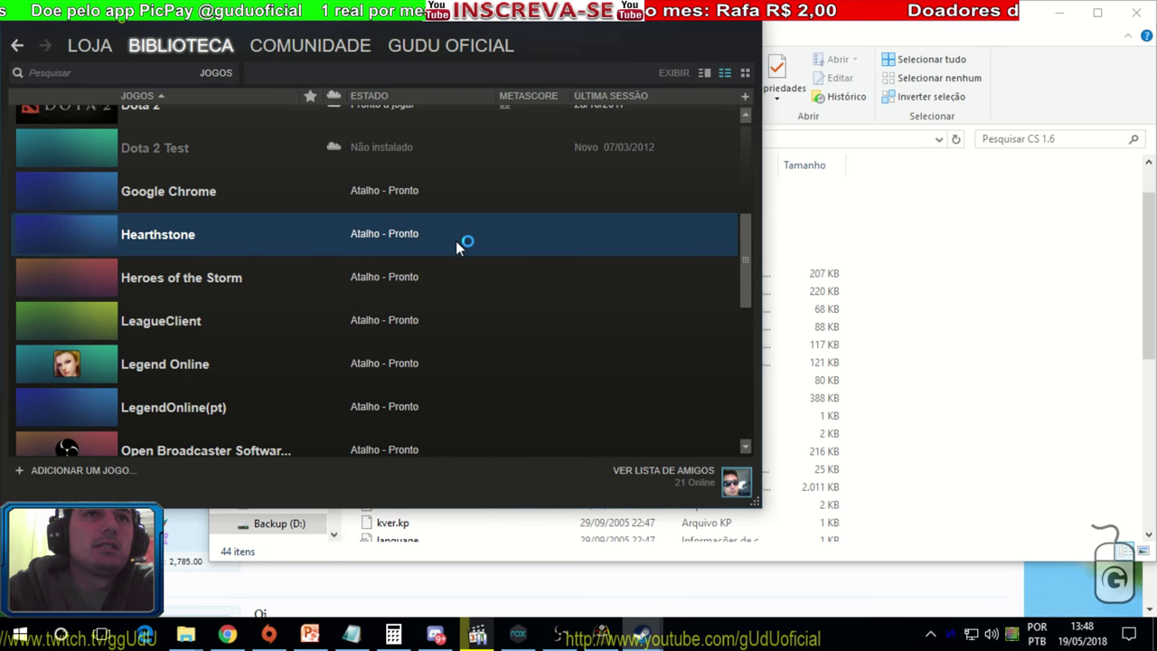
right_click(179, 234)
left_click(219, 334)
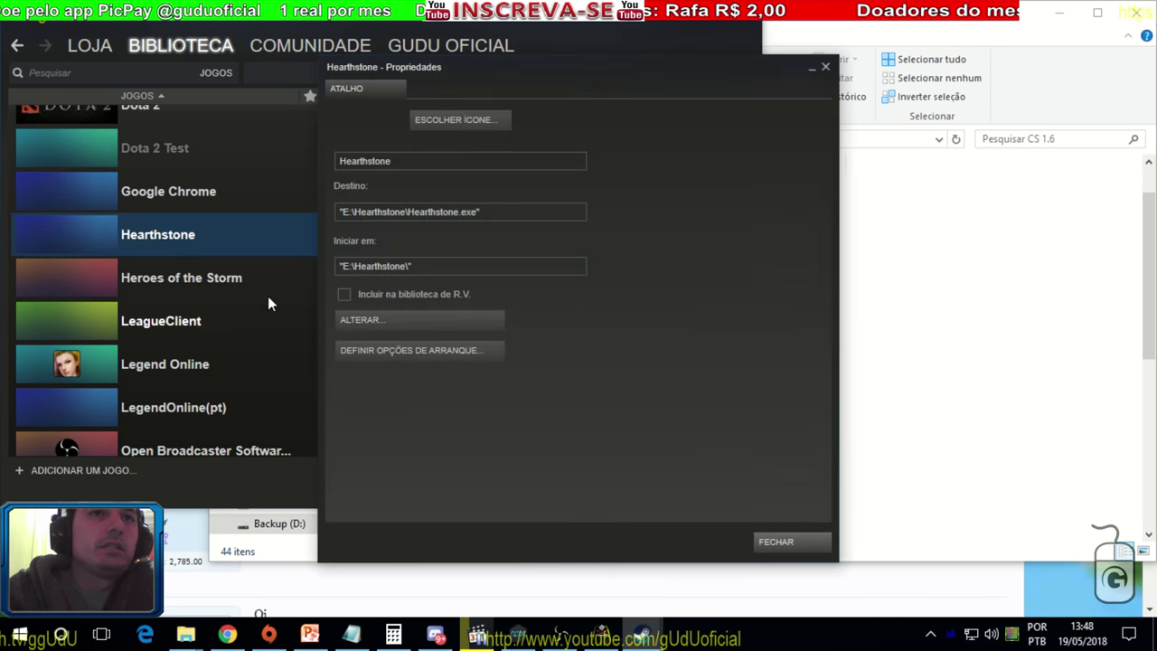
left_click(472, 121)
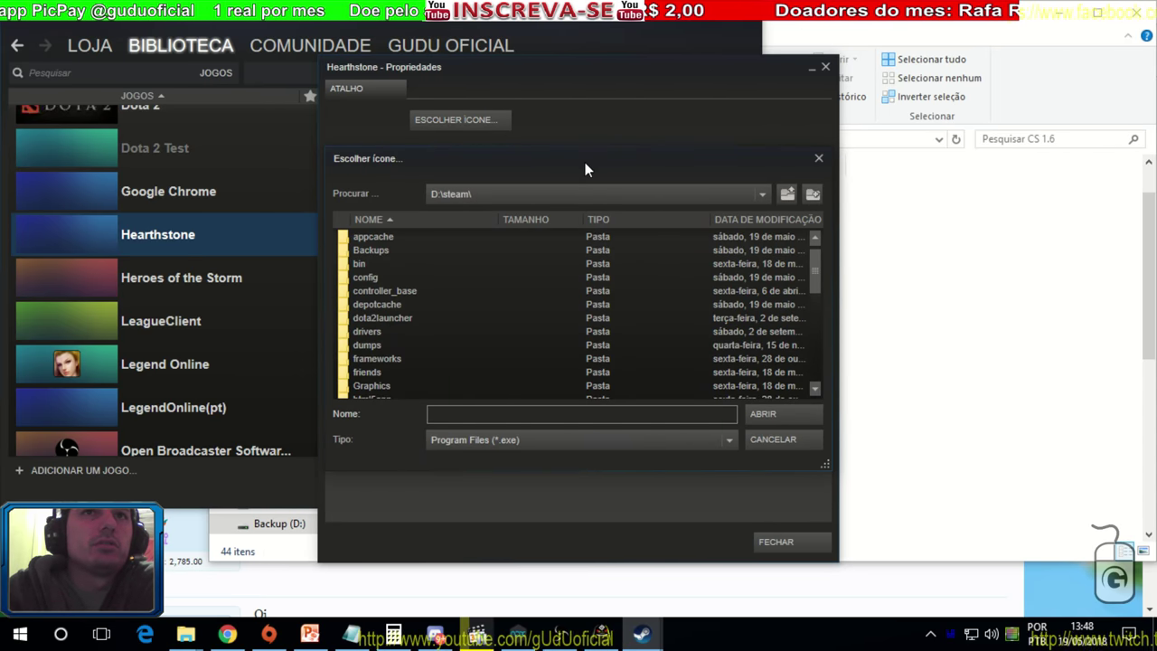
left_click(818, 159)
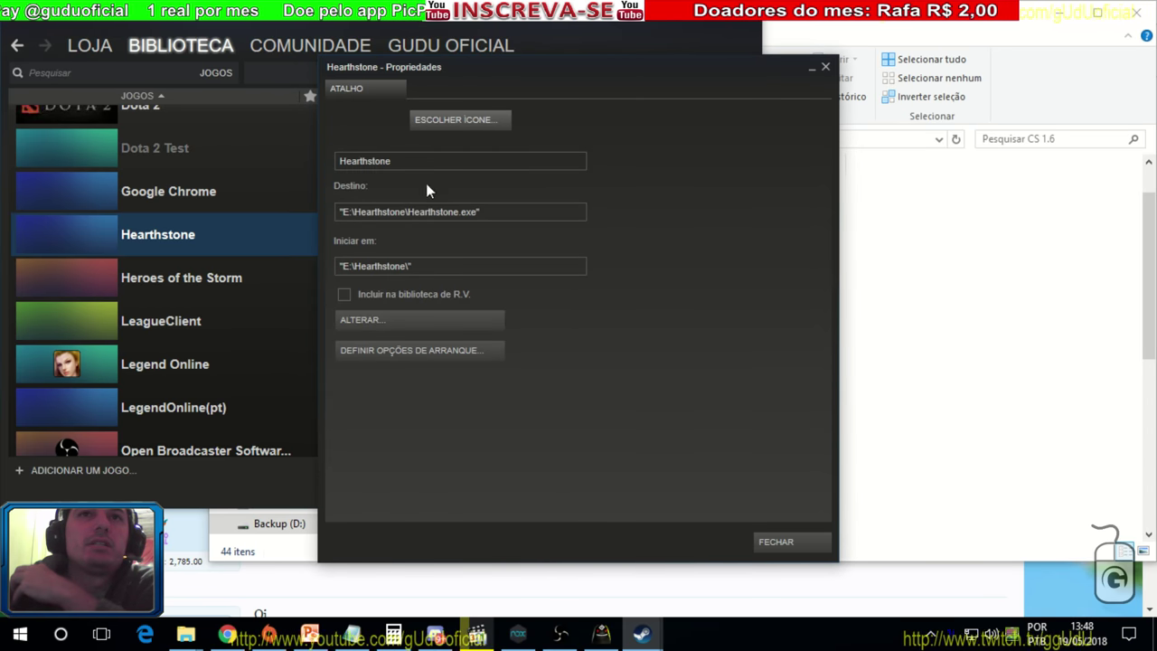
left_click_drag(410, 212, 304, 209)
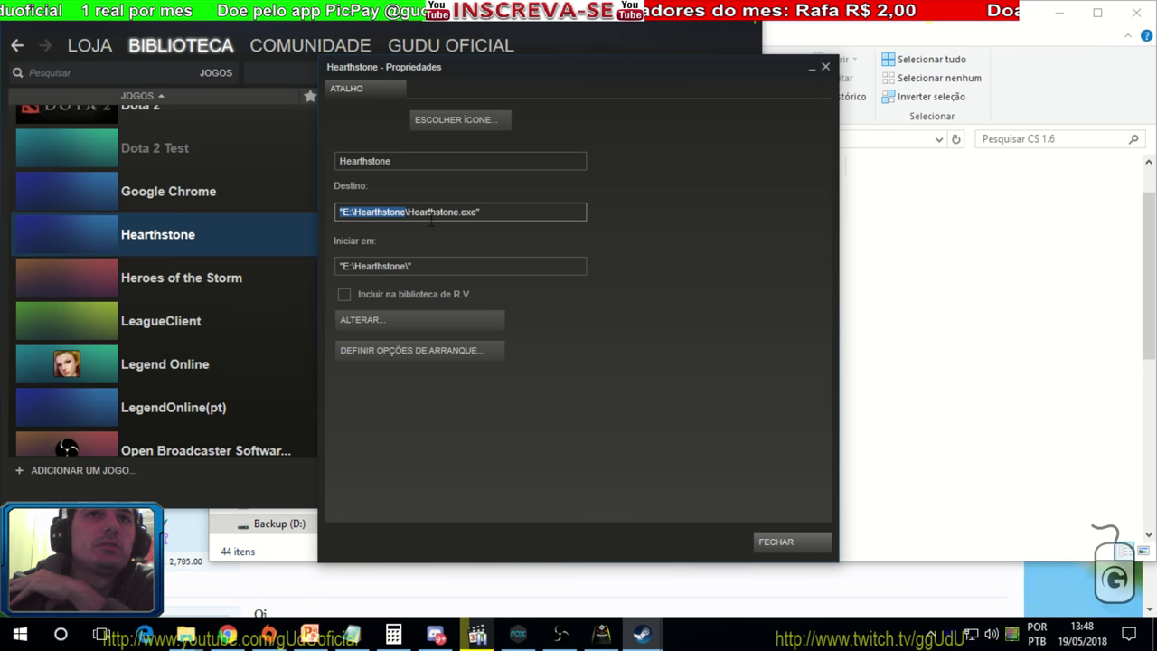
left_click(825, 69)
right_click(154, 233)
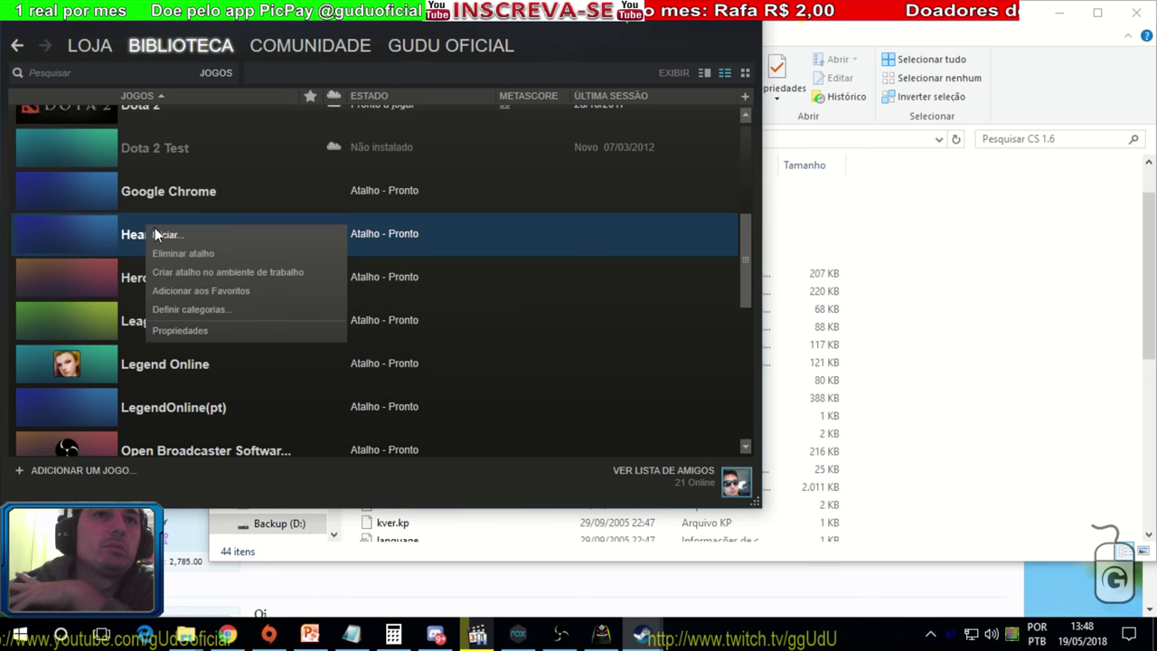
left_click(208, 254)
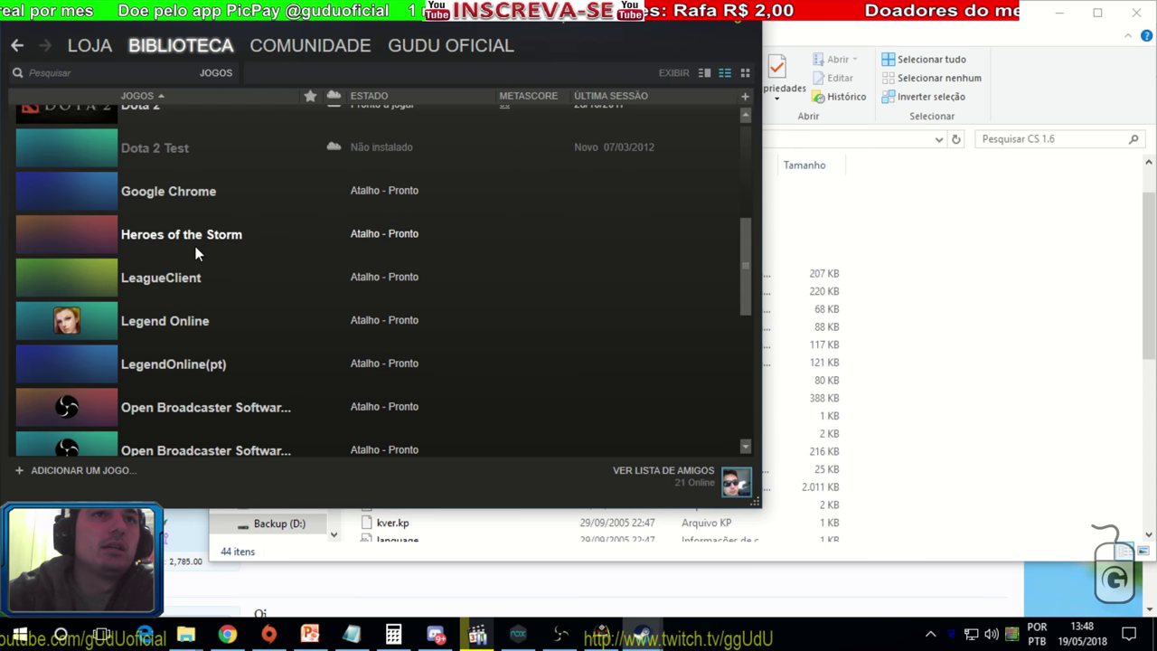
- Check the target path in the Heroes of the Storm shortcut's properties and delete the shortcut from the library
right_click(172, 238)
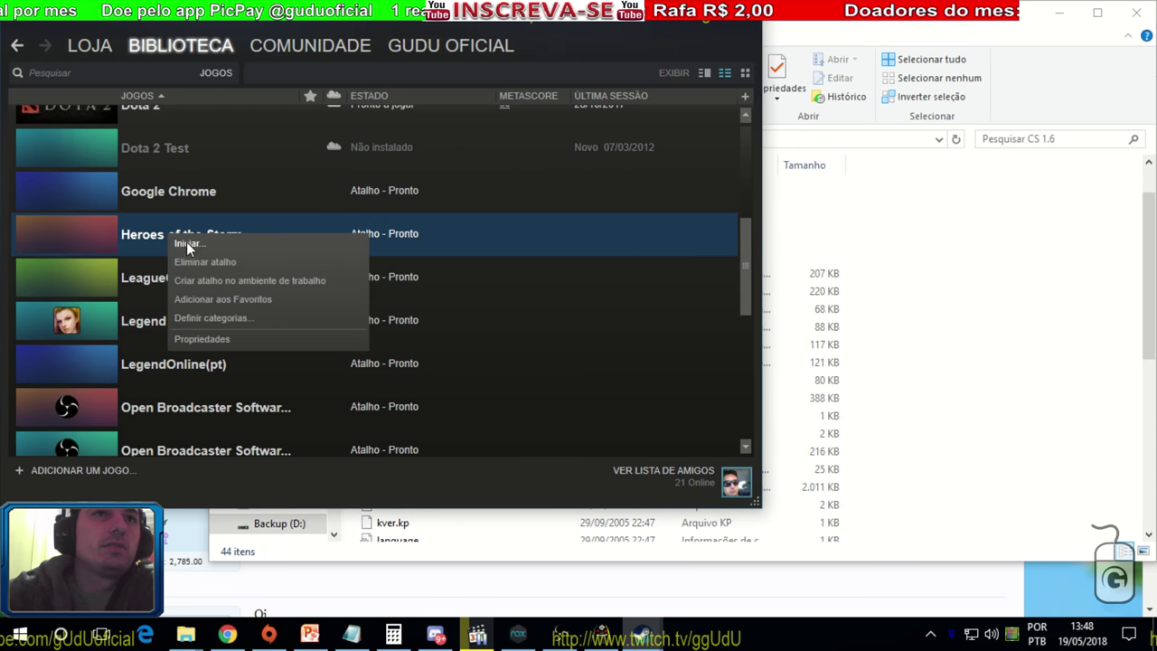
left_click(231, 336)
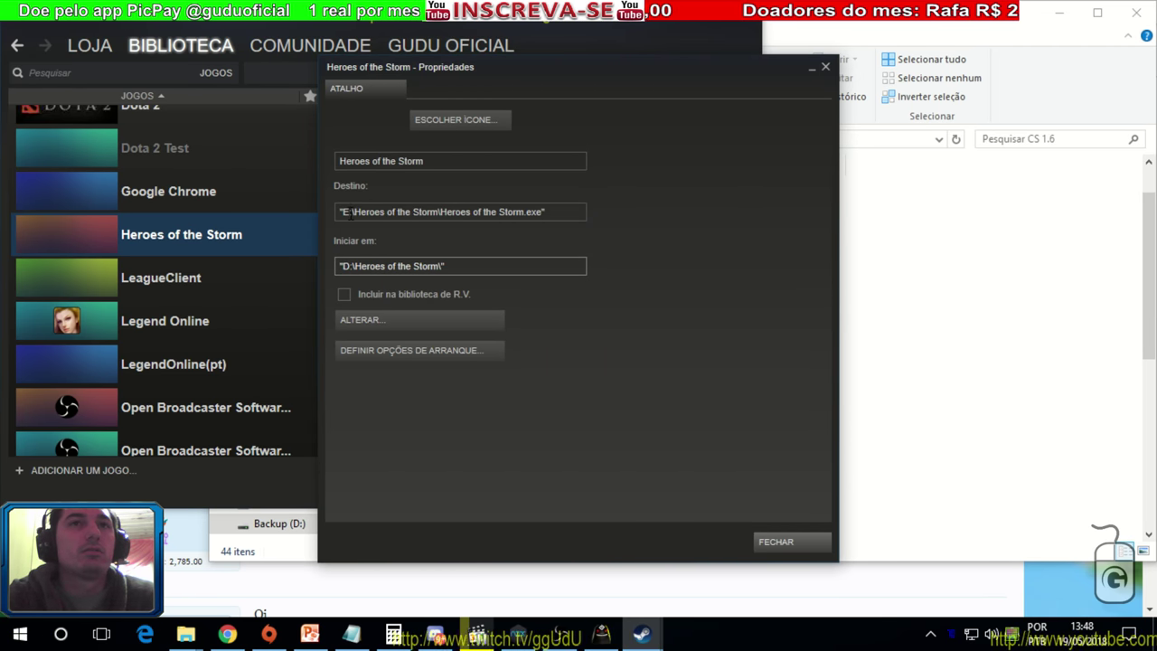
left_click(346, 213)
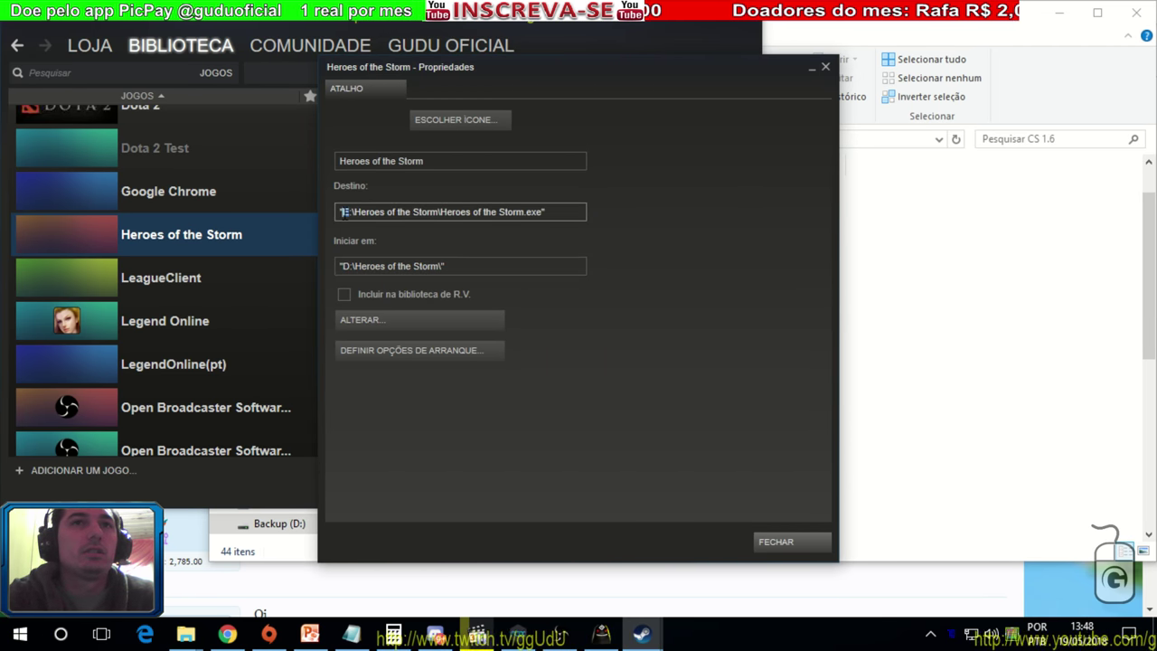
left_click(802, 544)
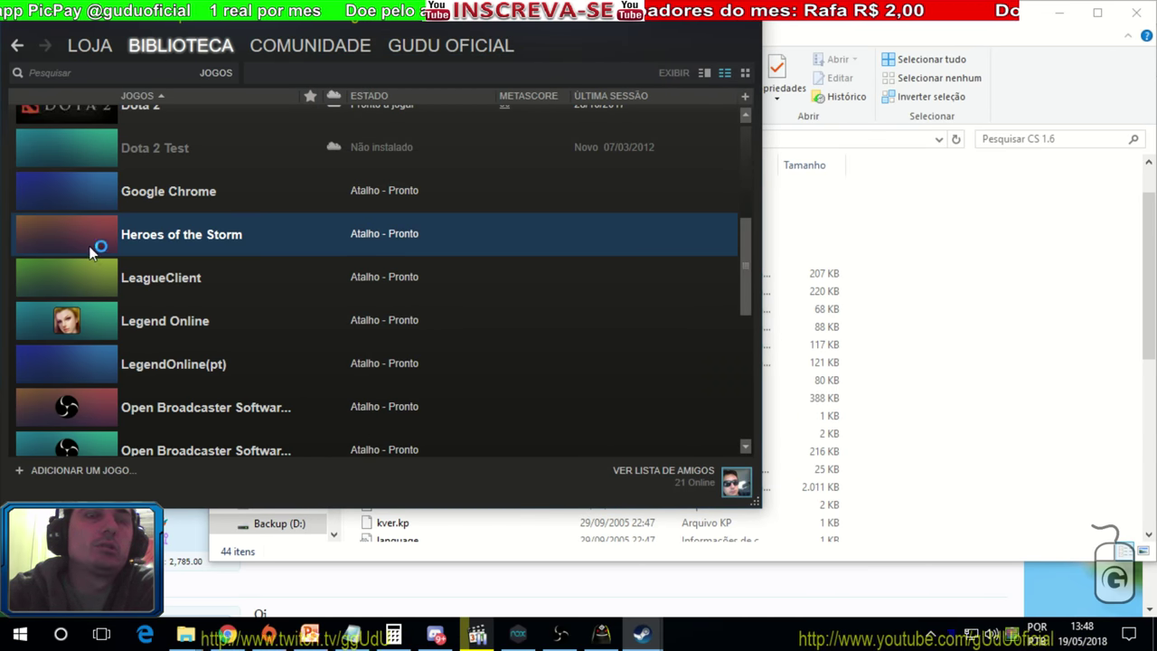
right_click(191, 232)
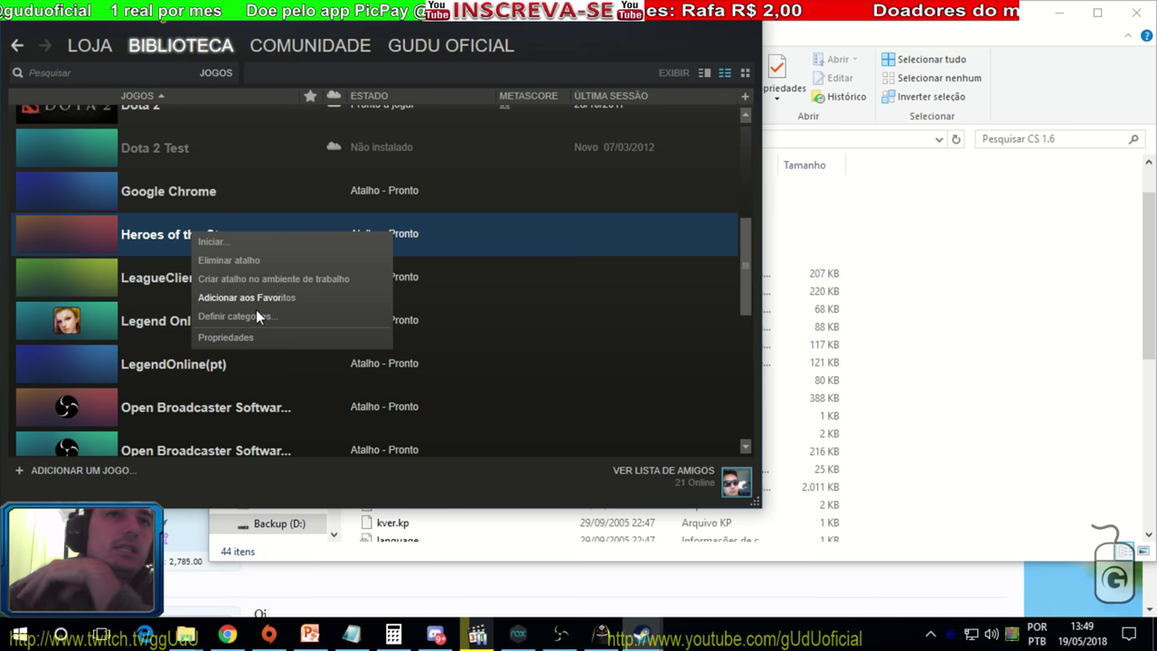
left_click(228, 260)
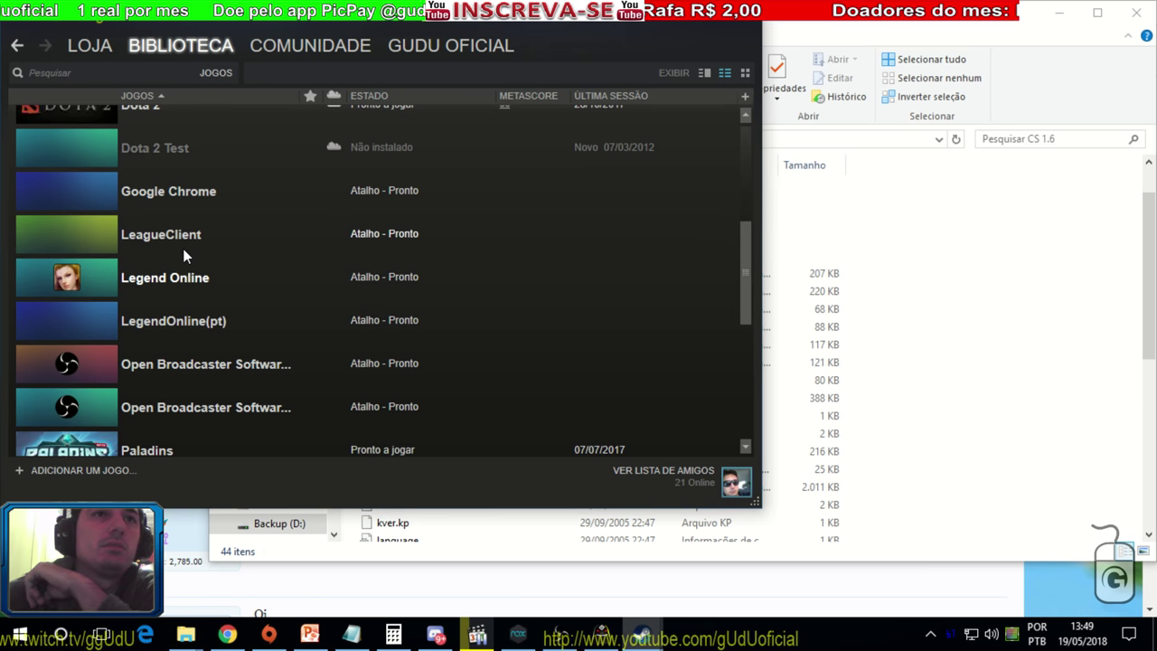
- Check the target path in the LeagueClient shortcut's properties and delete the shortcut from the library
right_click(179, 237)
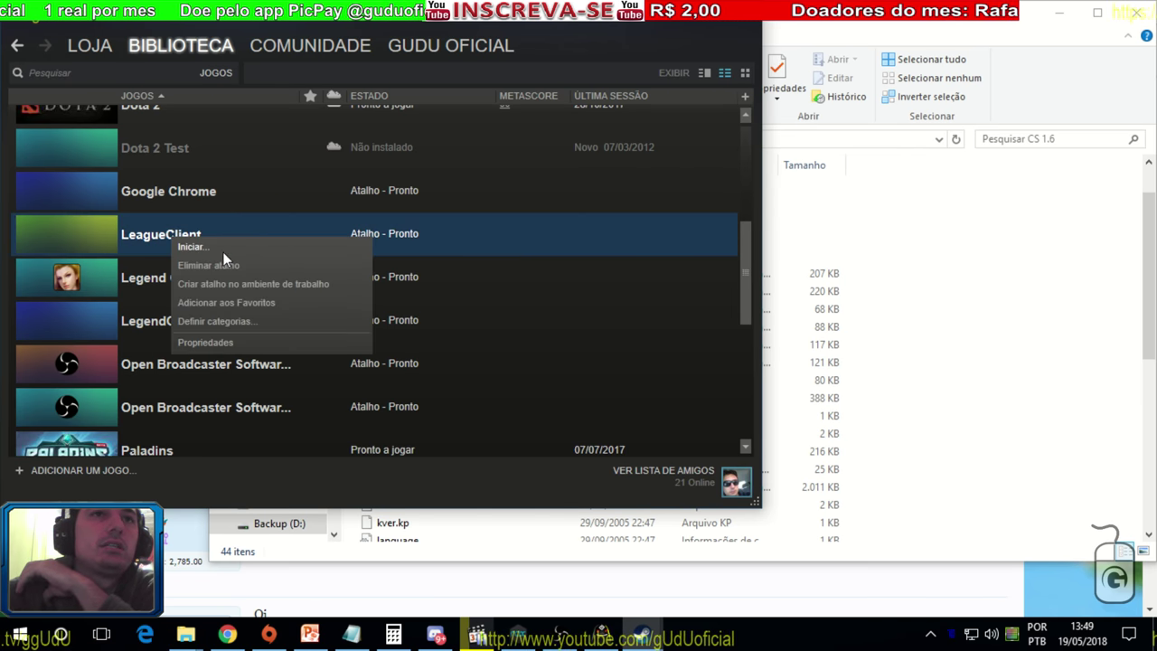
left_click(233, 341)
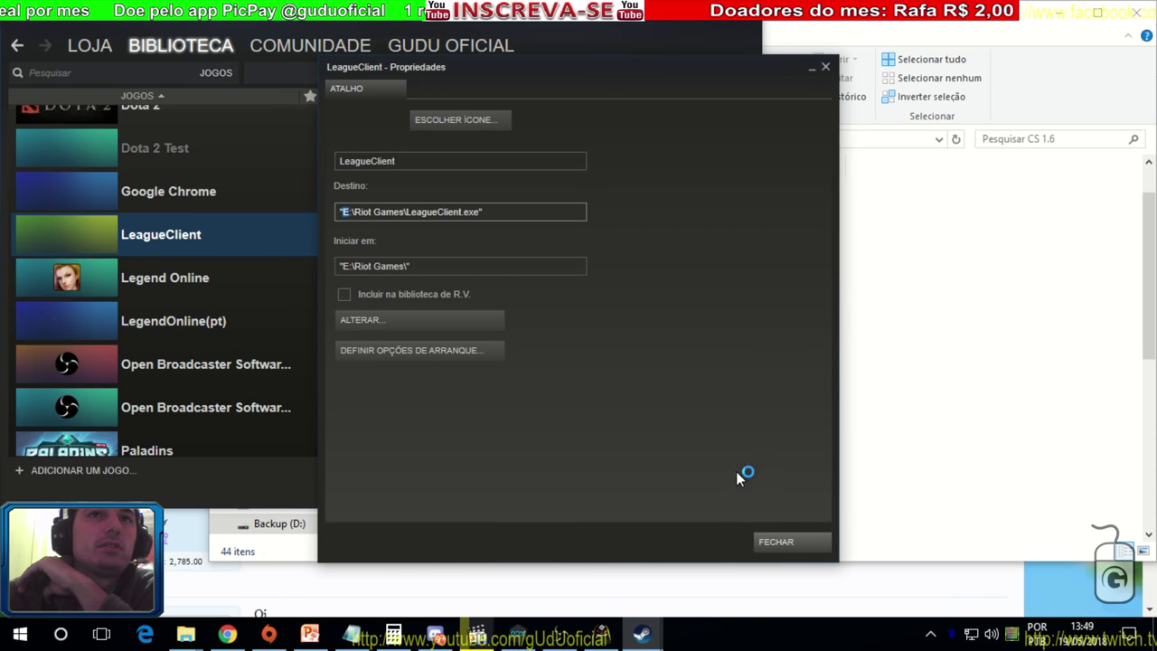
left_click(809, 542)
right_click(167, 233)
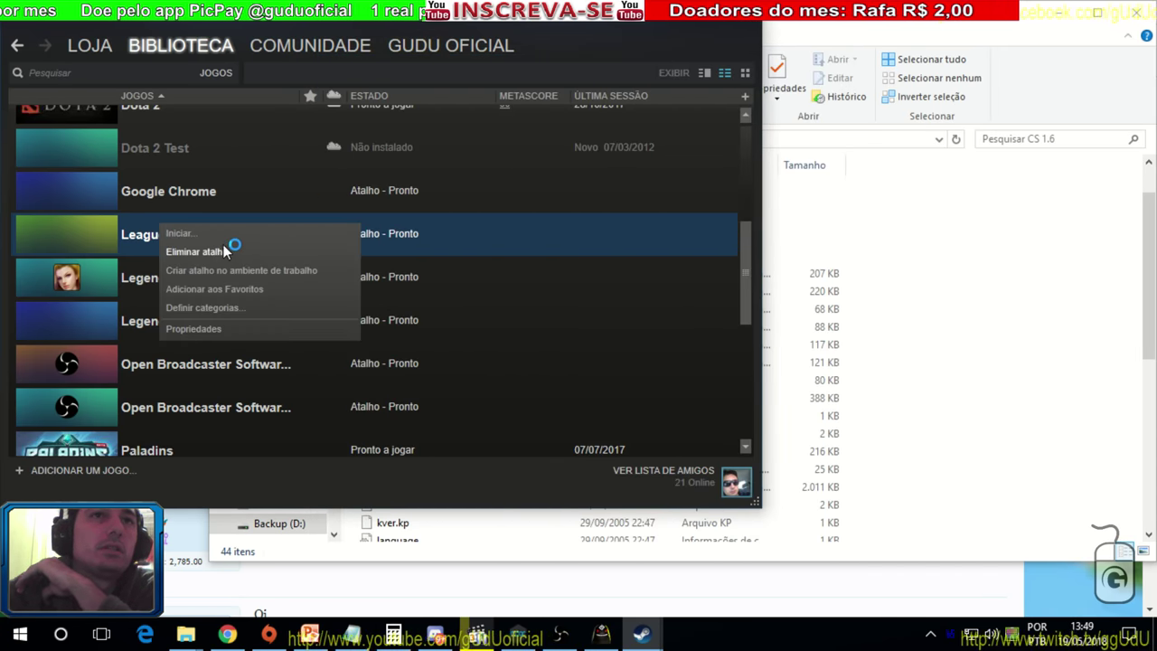
left_click(235, 251)
- Check the target and start paths in the Legend Online shortcut's properties and close them
right_click(165, 237)
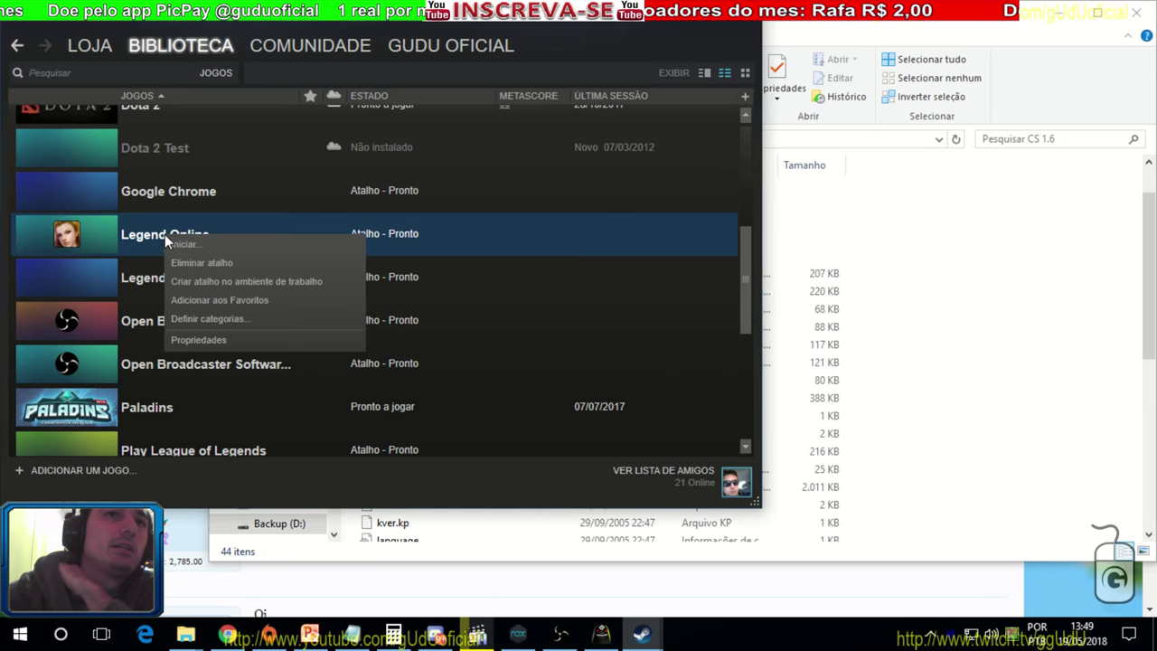
left_click(257, 341)
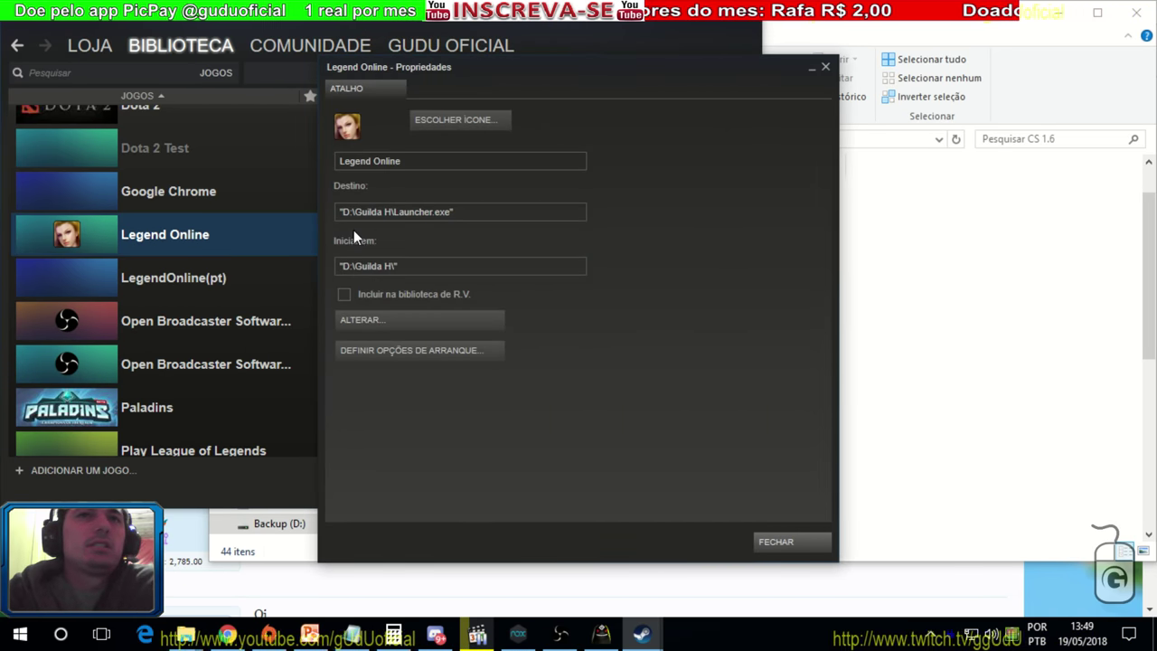
left_click(794, 540)
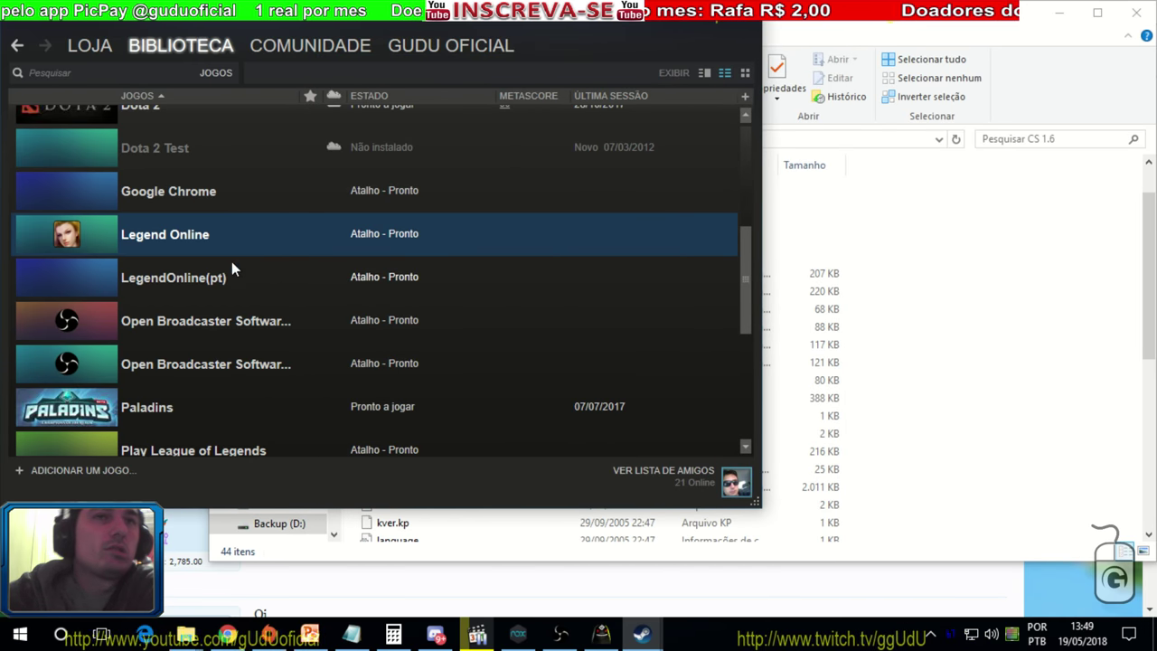
- Check the full target path in the LegendOnline(pt) shortcut's properties and delete the shortcut from the library
right_click(174, 278)
left_click(214, 384)
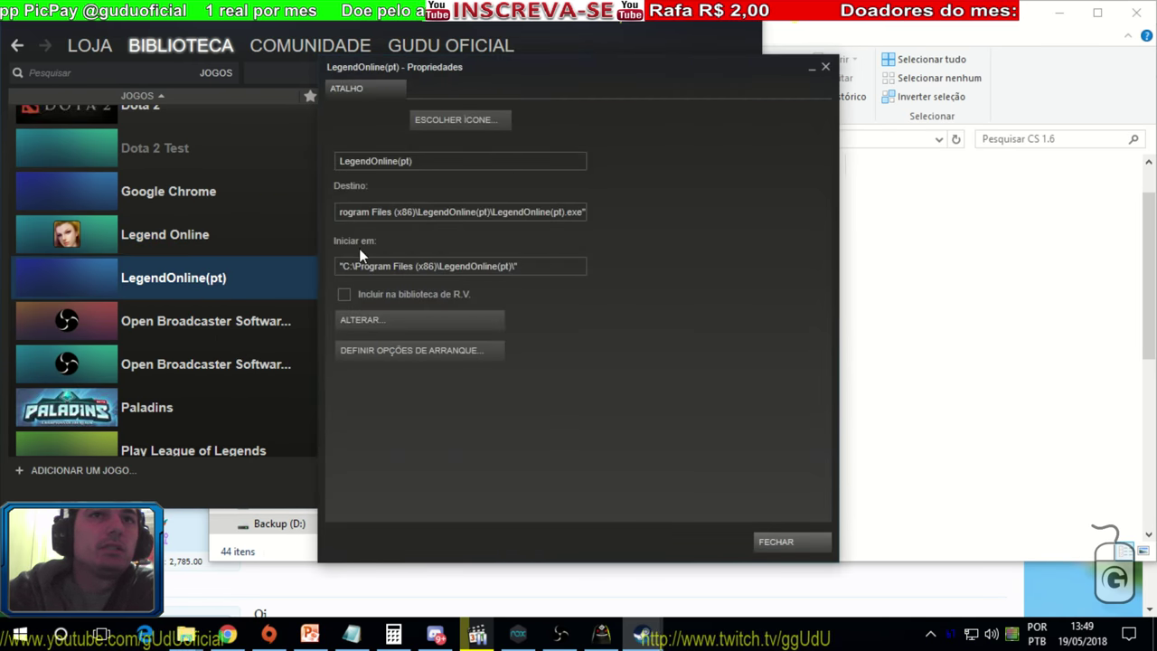
left_click_drag(516, 214, 183, 221)
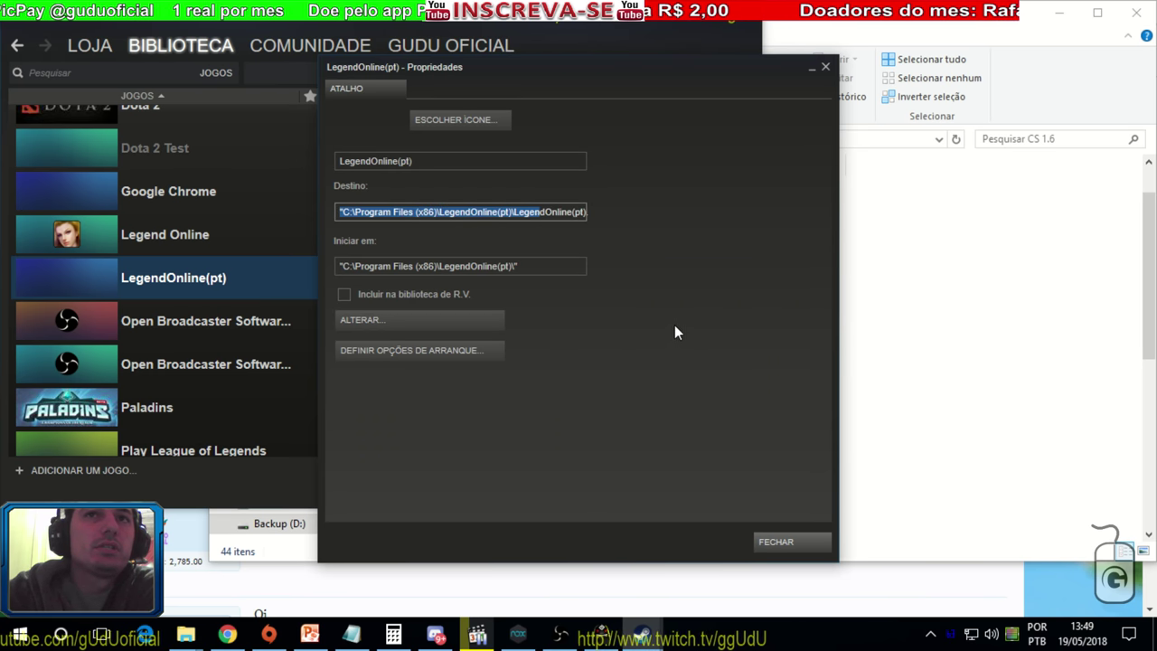
left_click(774, 542)
right_click(190, 281)
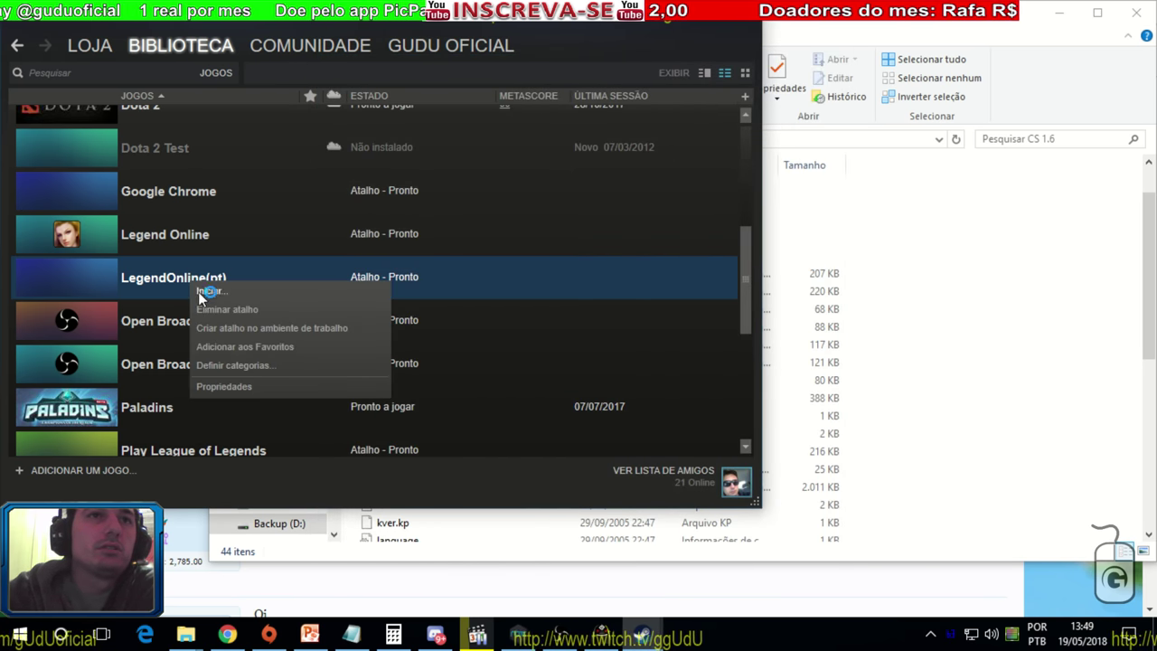
left_click(237, 310)
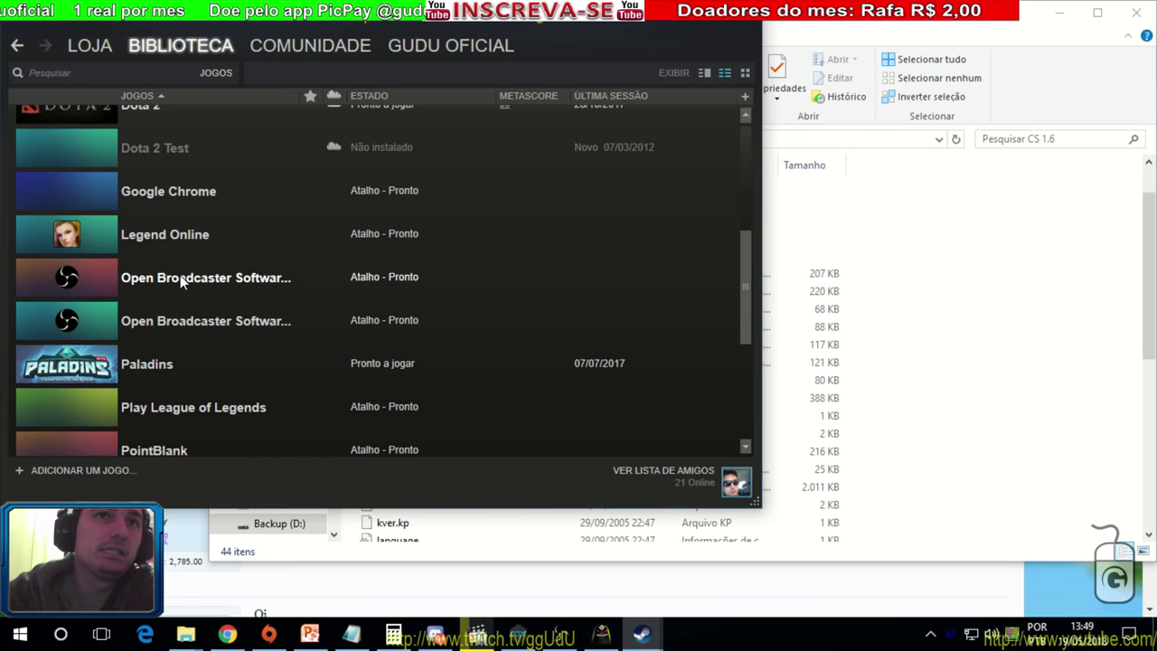
- Check the target and start paths in the first Open Broadcaster Software (64bit) shortcut's properties and close them
right_click(231, 278)
left_click(243, 385)
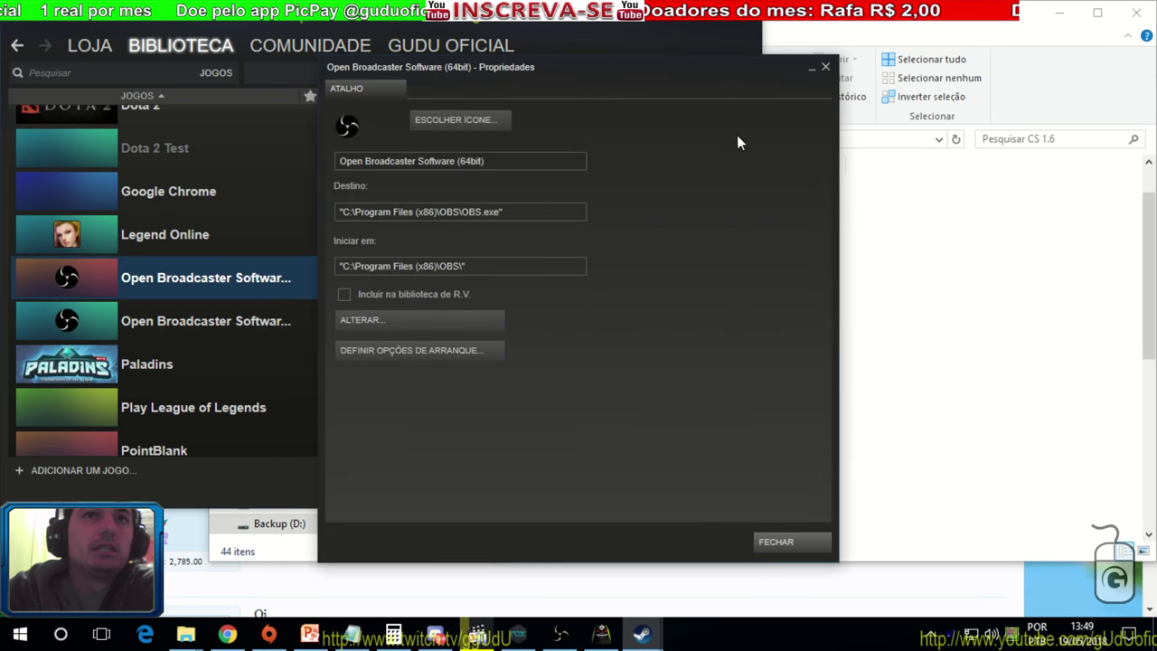
left_click(820, 71)
- Delete the Play League of Legends shortcut from the library
scroll(271, 243, "down", 3)
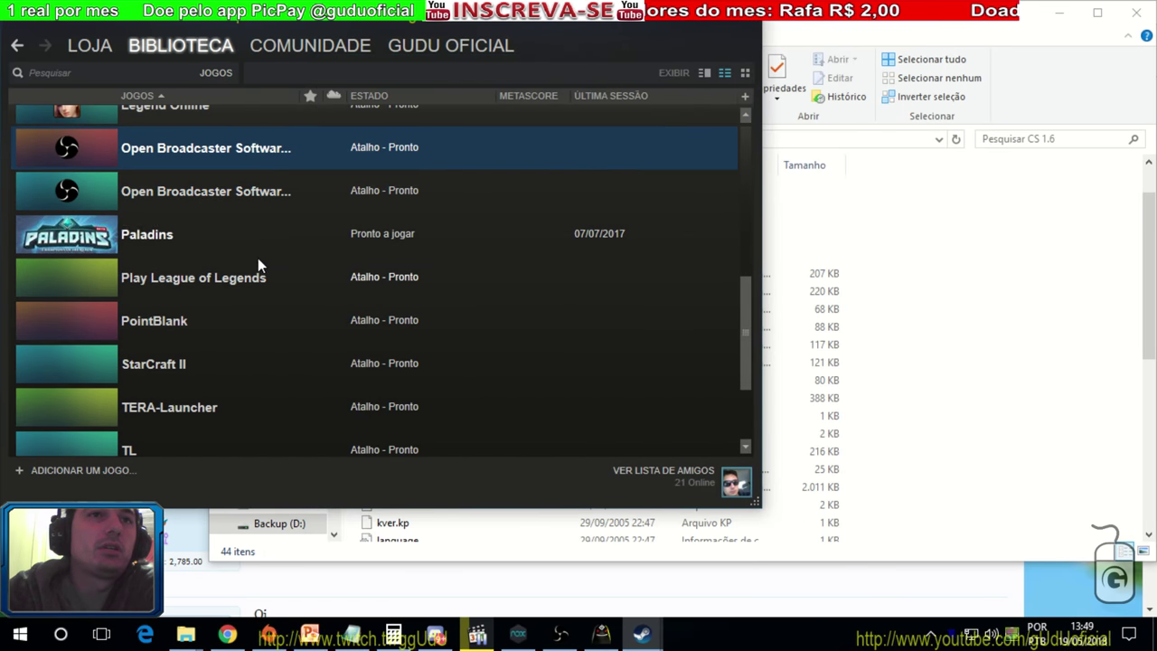
right_click(170, 282)
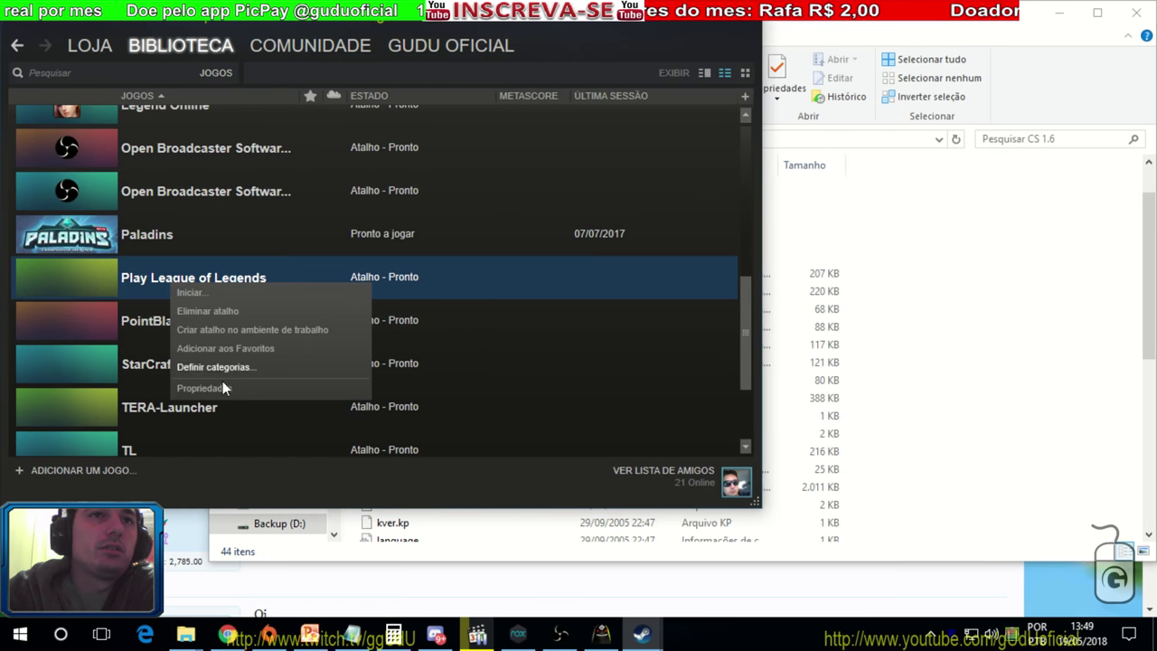
left_click(228, 311)
- Copy the start folder path D:\Pointblank\ from the PointBlank shortcut's properties
right_click(156, 281)
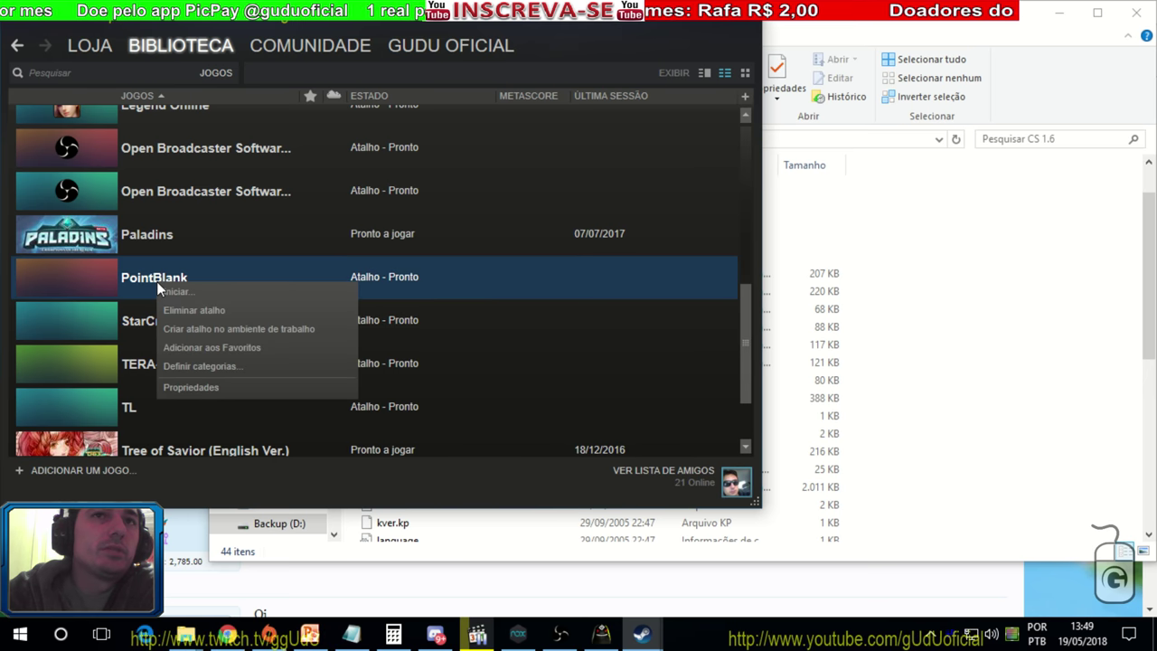
left_click(208, 386)
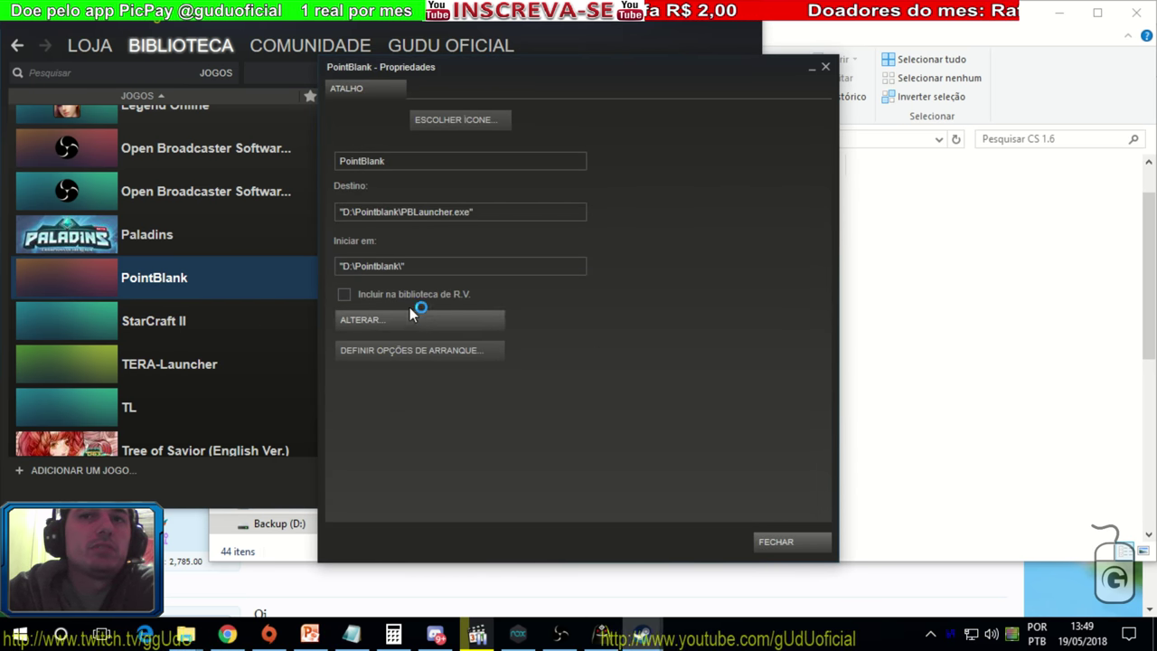
left_click_drag(402, 266, 352, 265)
triple_click(353, 266)
key("ctrl+c")
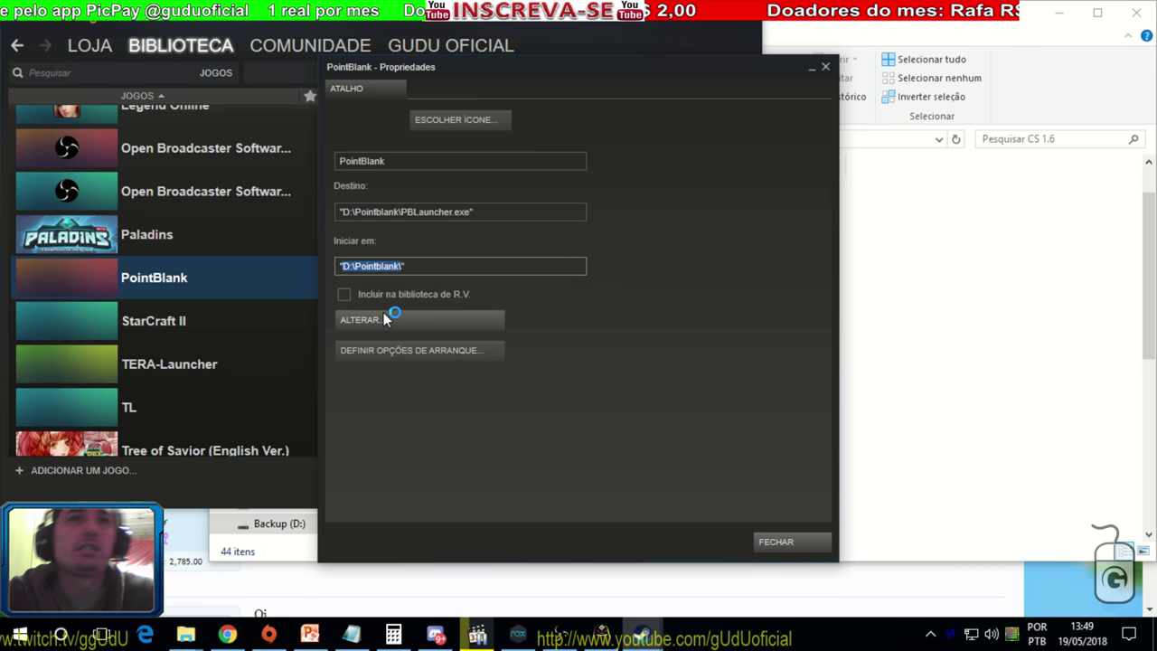
- Switch to File Explorer and try to open the copied folder path D:\Pointblank\
left_click(298, 543)
left_click(667, 140)
key("ctrl+v")
key("Return")
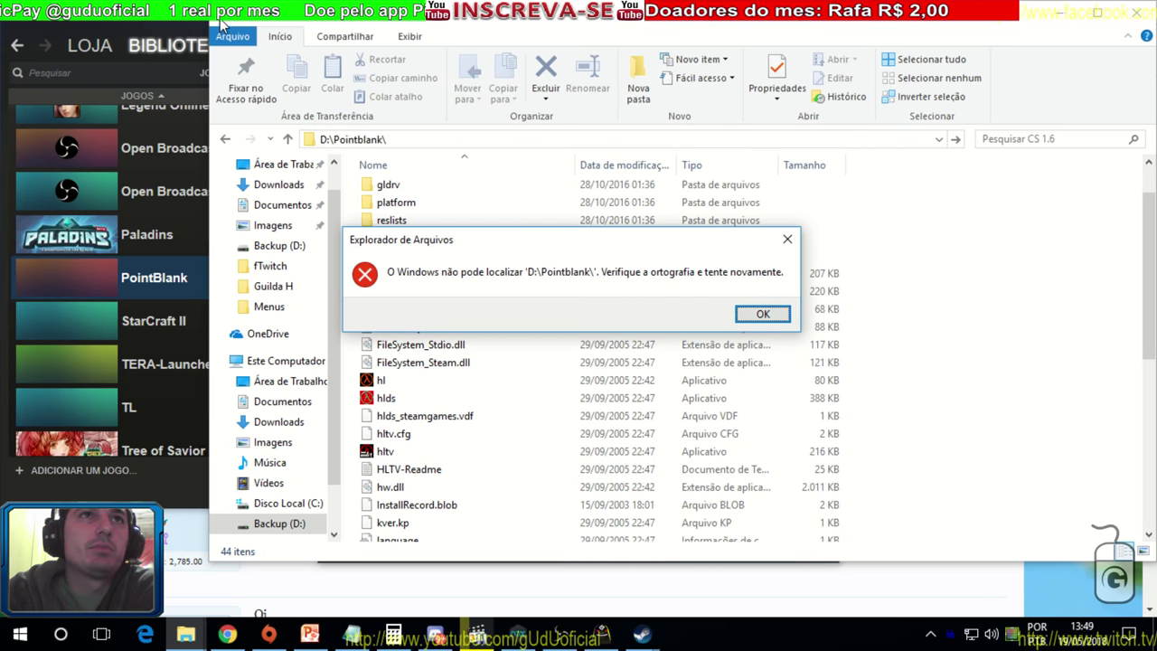
- Dismiss the File Explorer message and delete the PointBlank shortcut from the Steam library
left_click(763, 317)
right_click(138, 283)
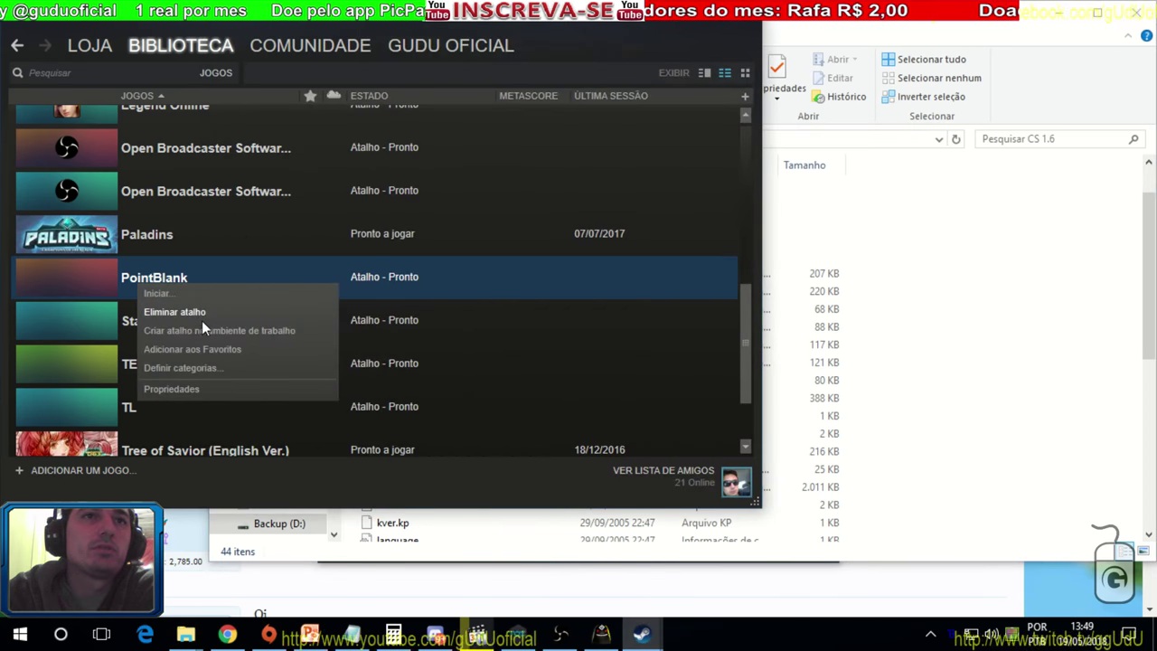
left_click(201, 320)
- Check the target path in the StarCraft II shortcut's properties and delete the shortcut from the library
right_click(164, 280)
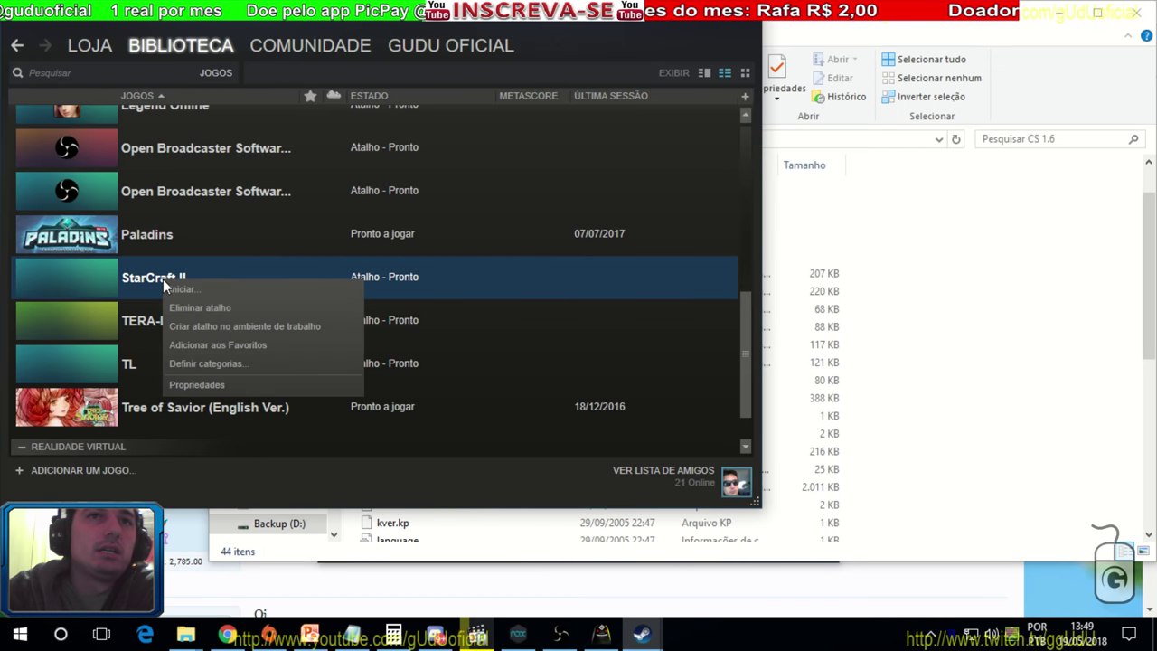
left_click(223, 308)
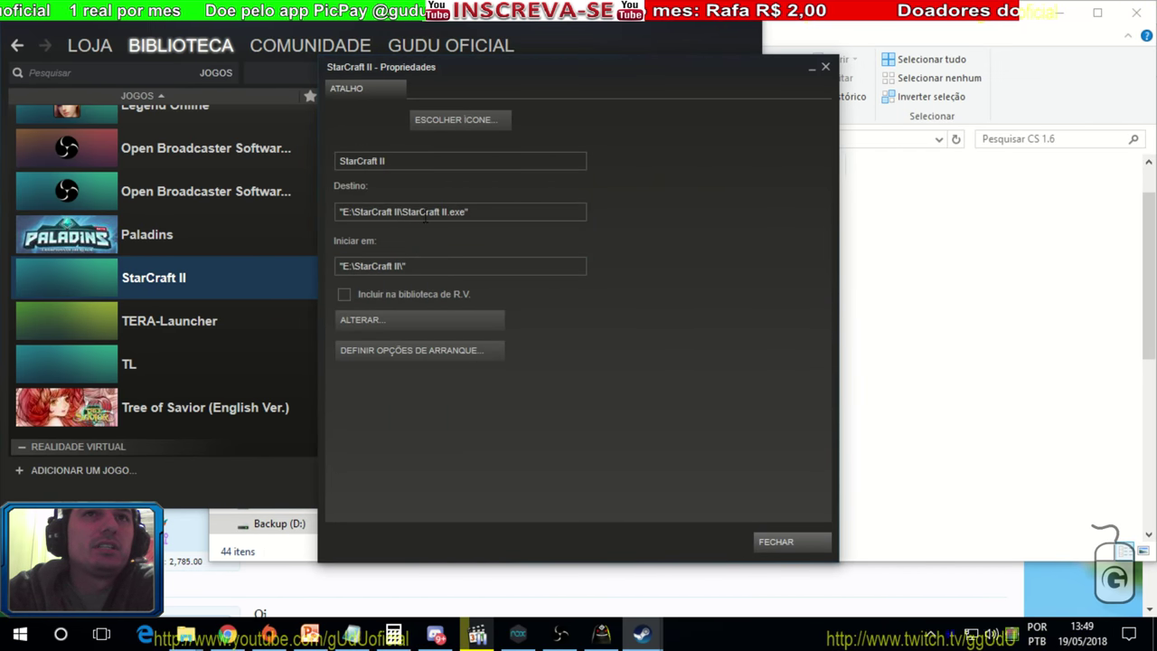
left_click(825, 67)
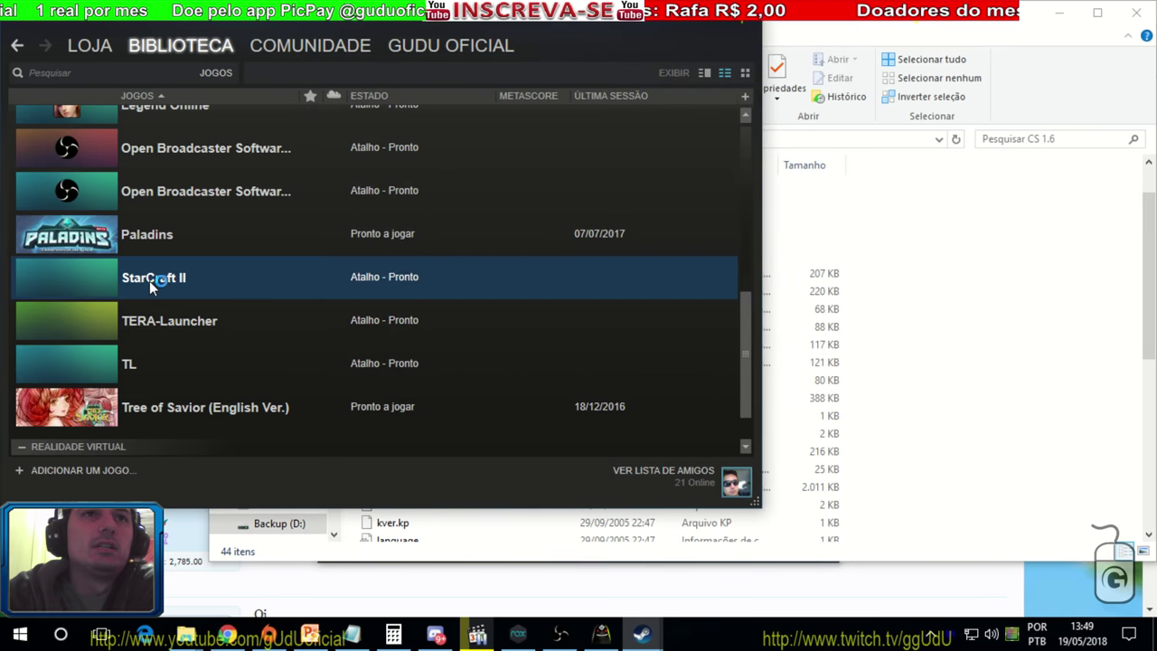
right_click(154, 279)
left_click(193, 300)
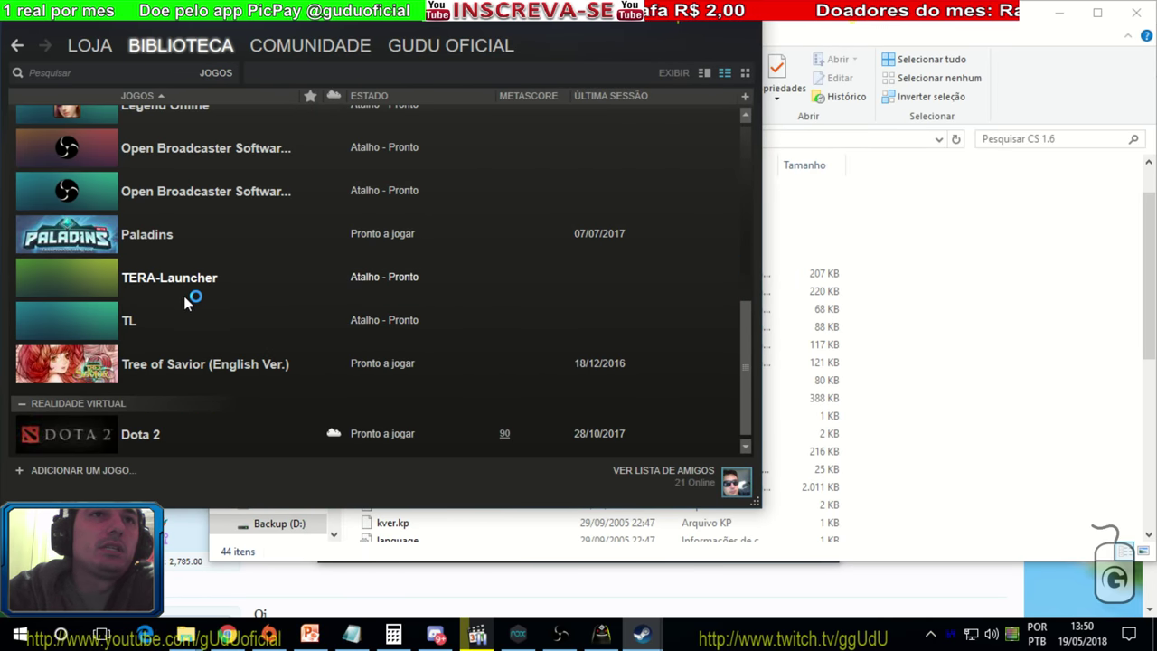
- Change the drive letter to D in both the target and start paths of the TERA-Launcher shortcut
right_click(178, 280)
left_click(214, 384)
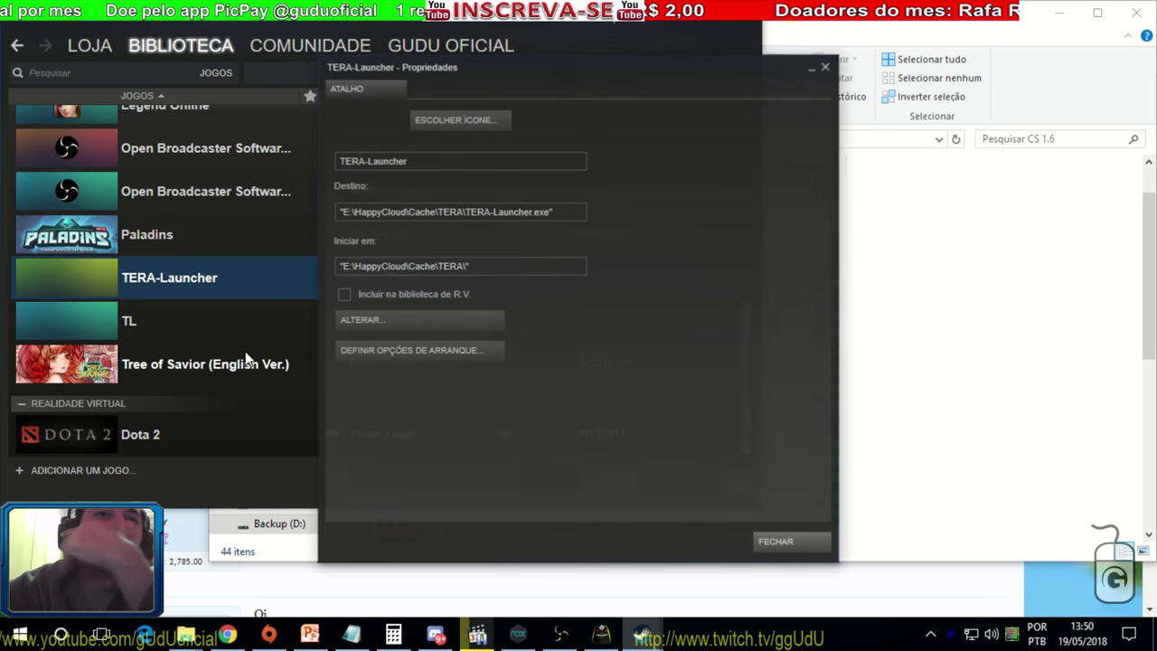
double_click(352, 214)
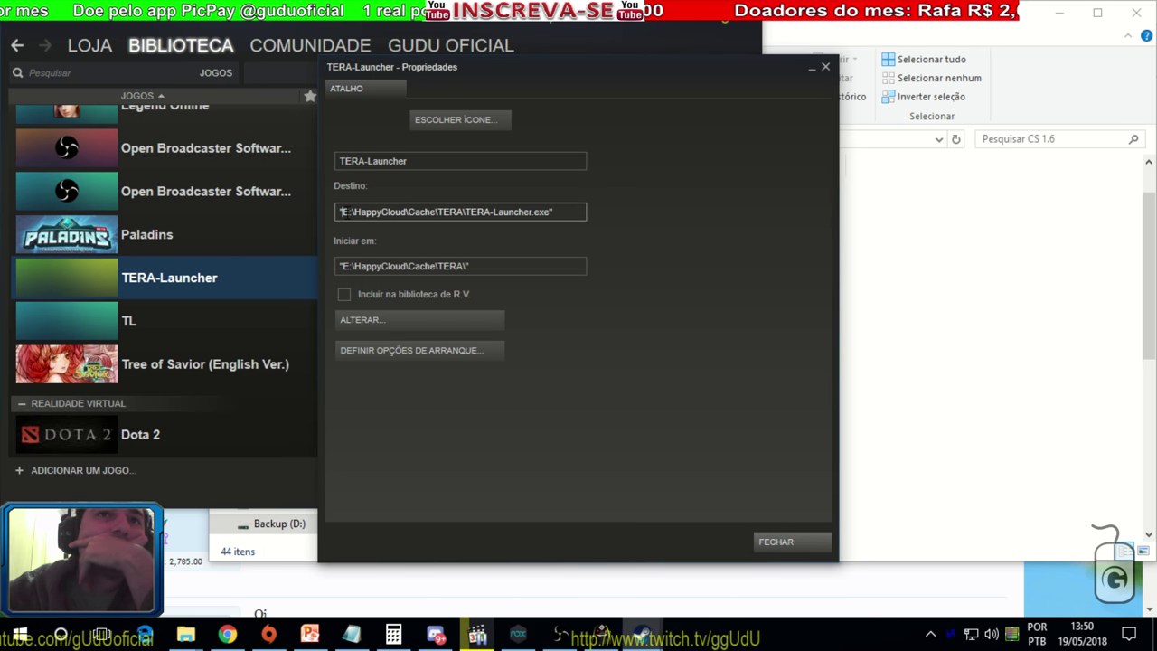
type("D")
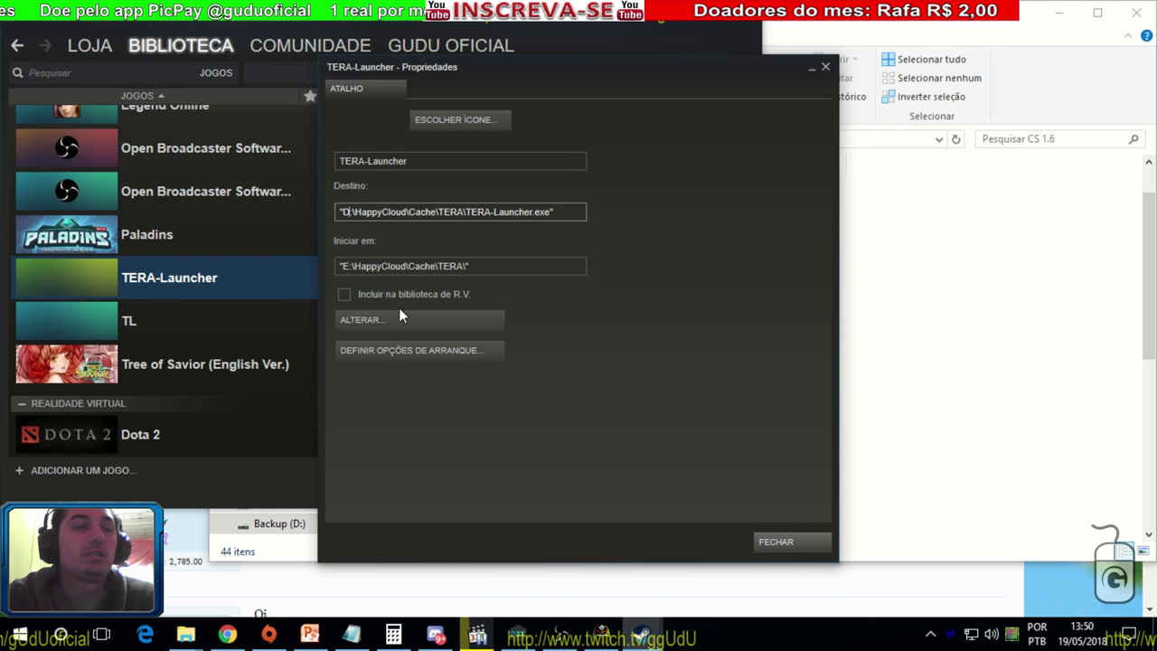
double_click(344, 266)
type("D")
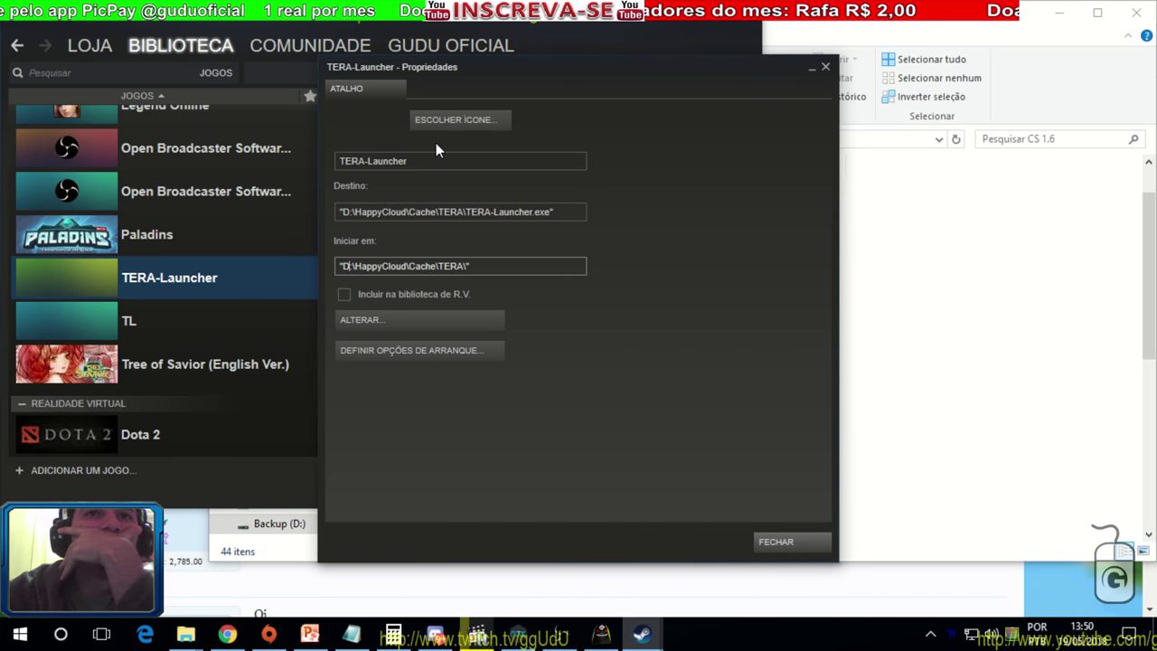
left_click(456, 119)
scroll(488, 319, "down", 4)
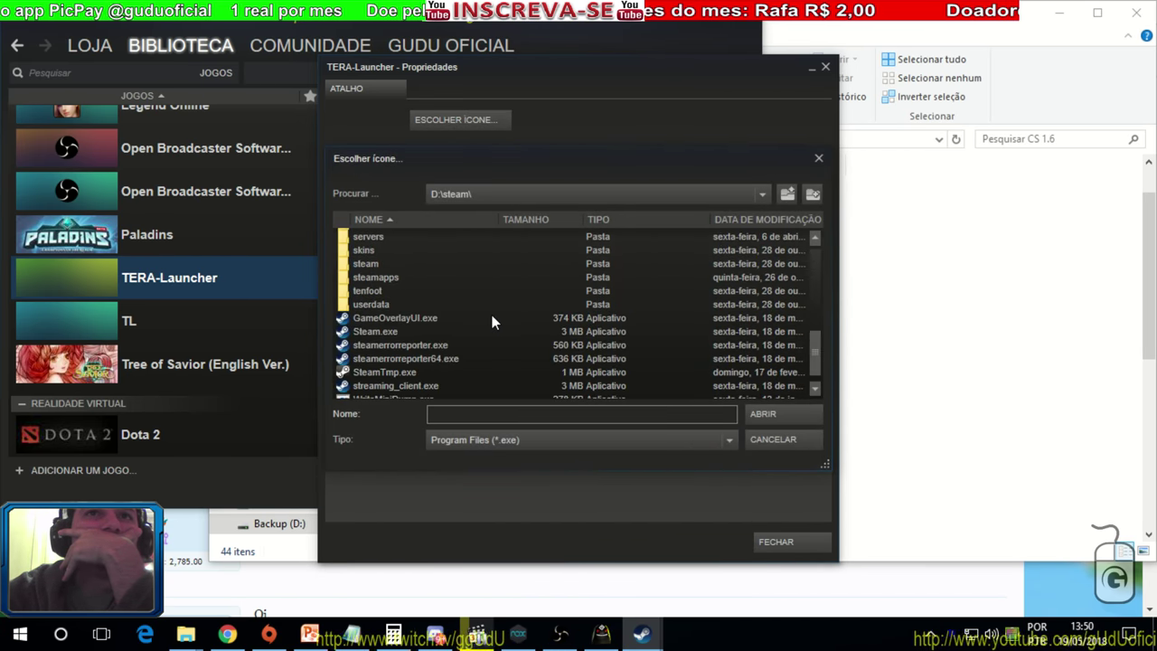
scroll(493, 321, "up", 5)
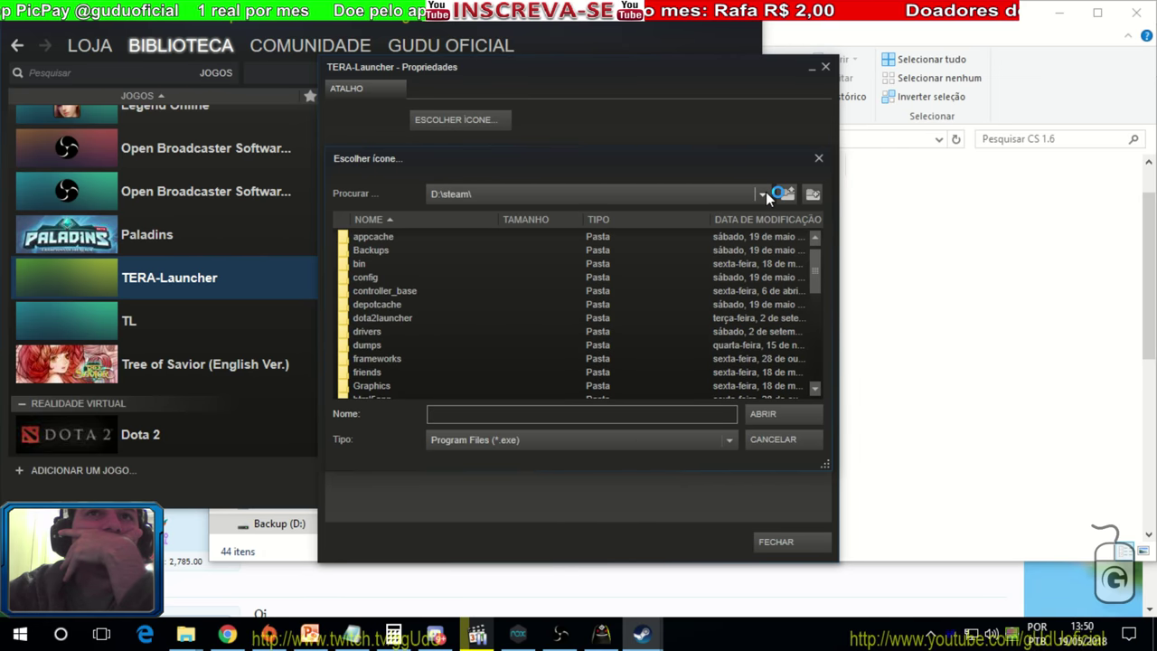
left_click(818, 158)
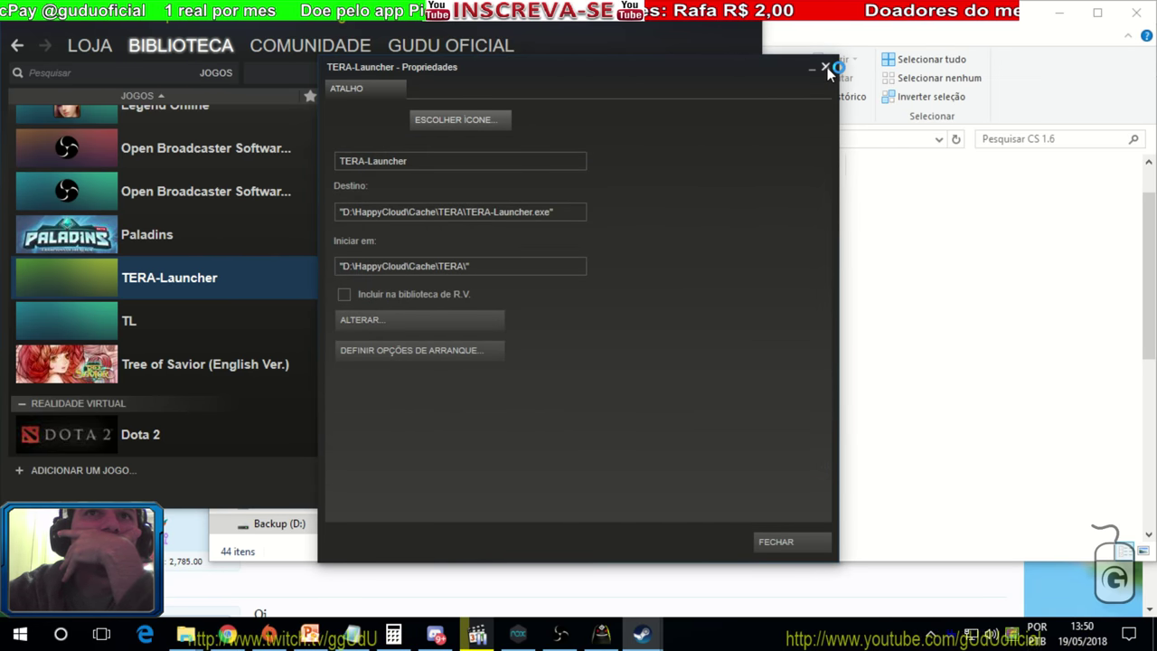
- Close the TERA-Launcher shortcut's properties and delete the shortcut from the library
left_click(789, 541)
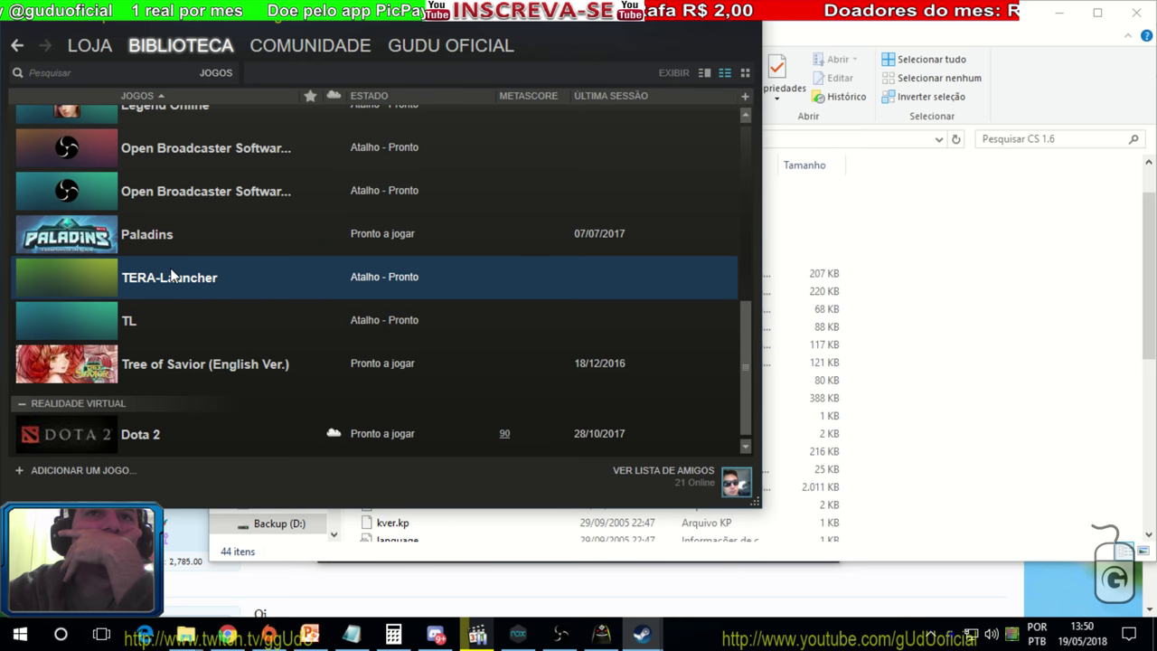
left_click(163, 235)
left_click(162, 280)
right_click(168, 285)
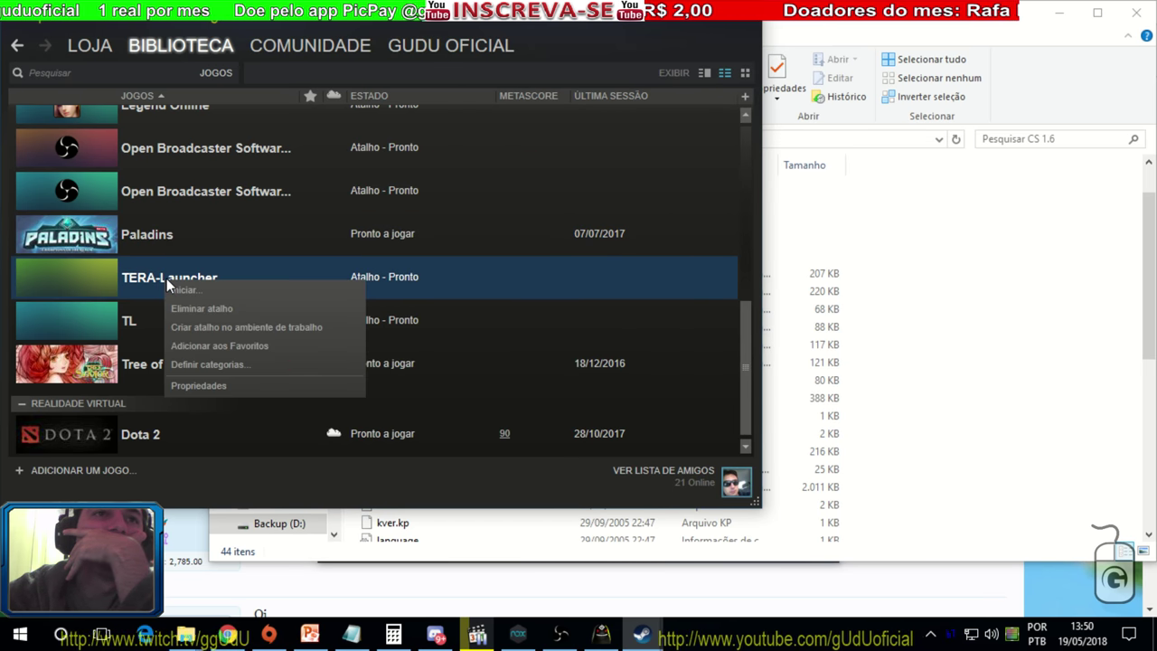
left_click(217, 309)
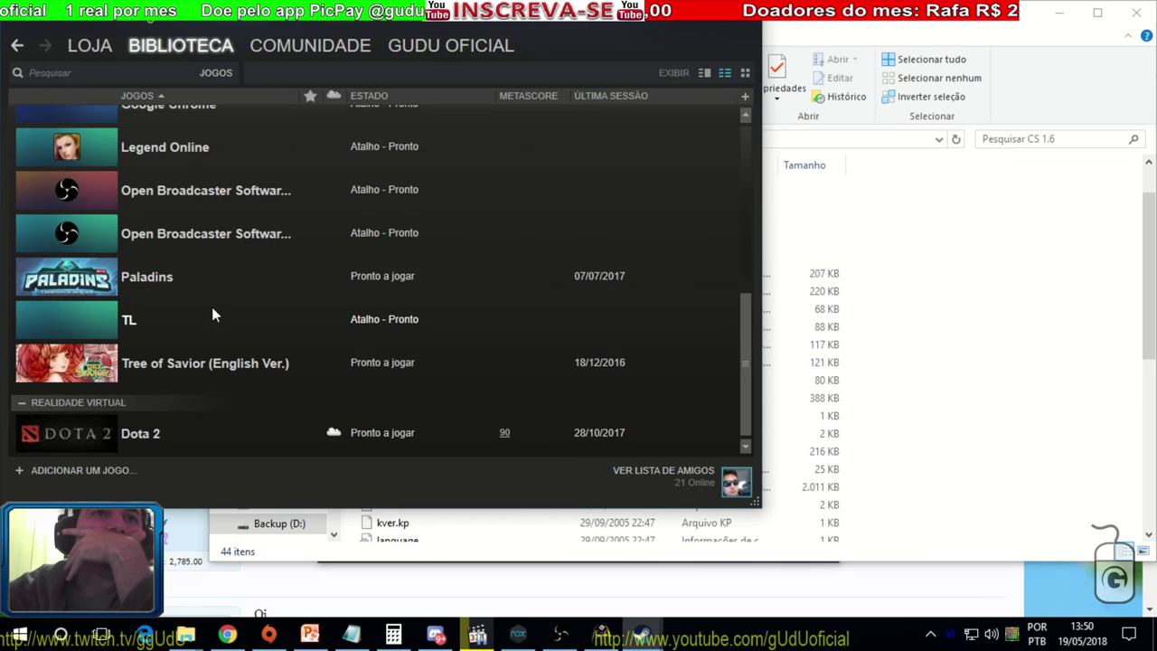
- Delete the TL shortcut from the library
left_click(165, 320)
right_click(165, 320)
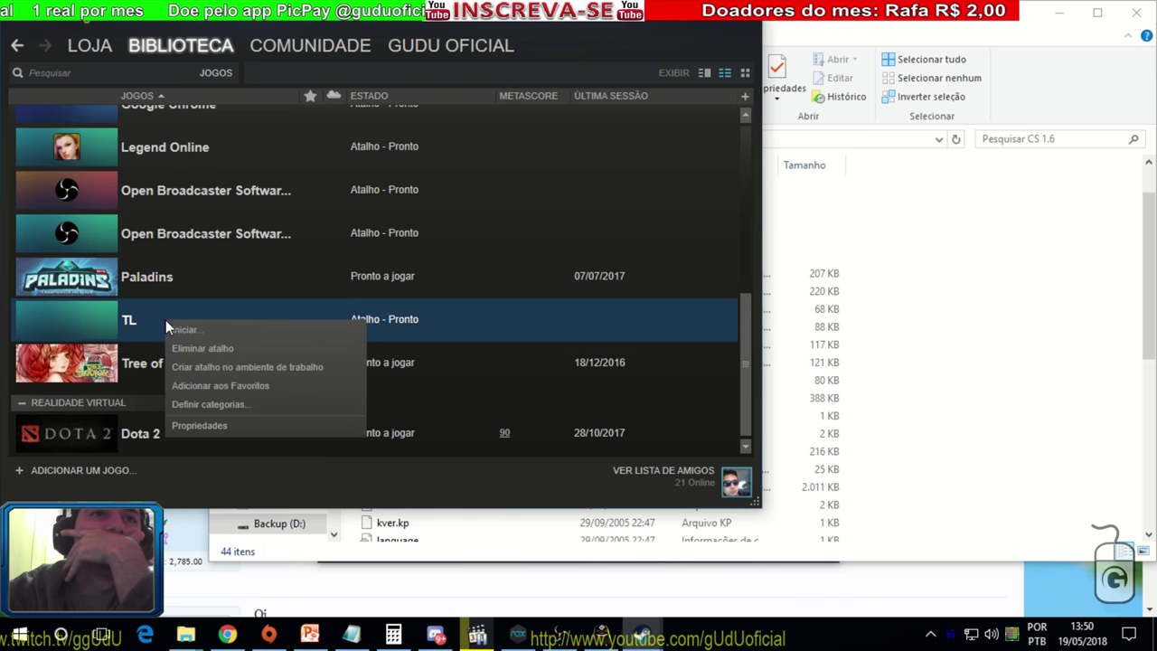
left_click(213, 347)
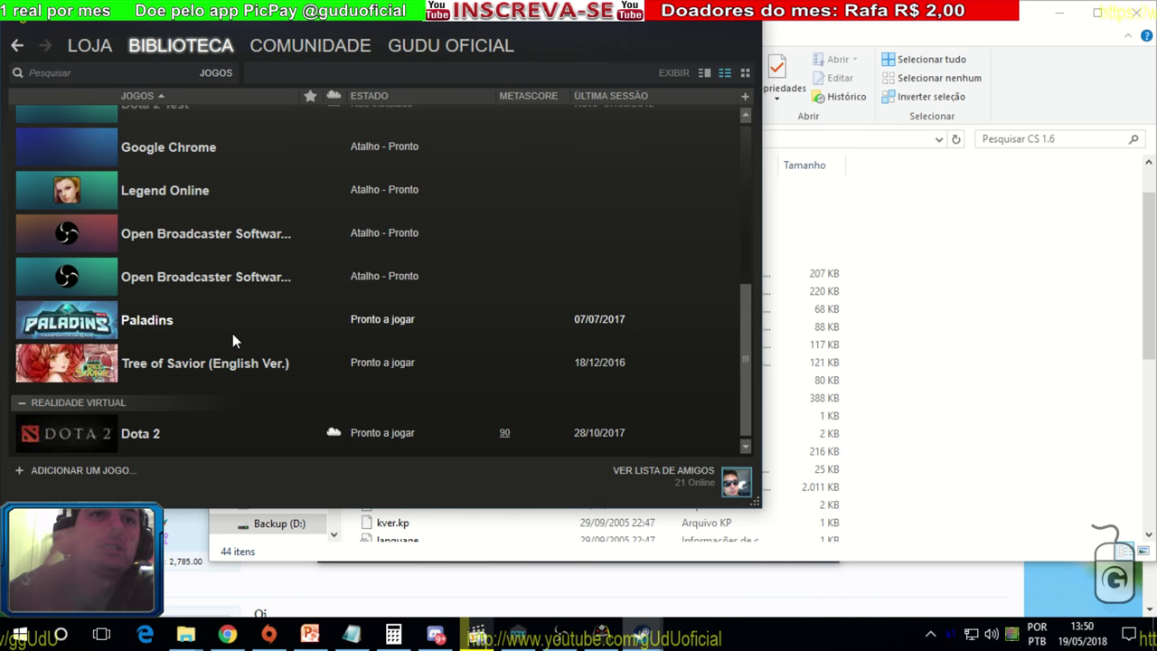
- Delete the Google Chrome shortcut from the library
scroll(232, 340, "up", 5)
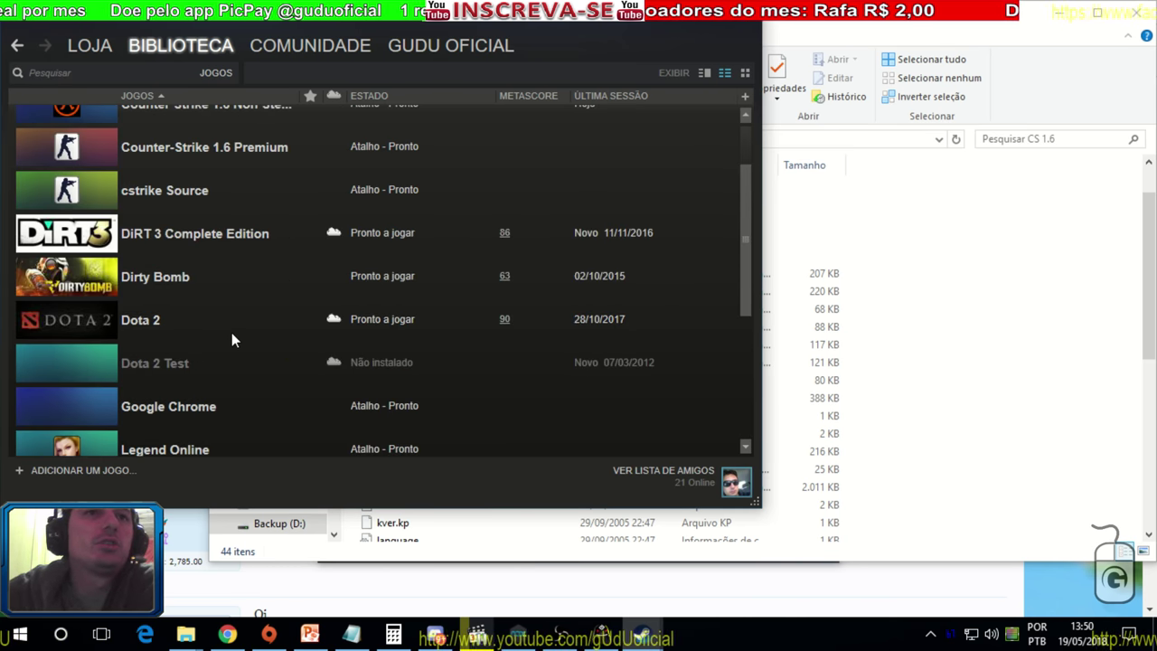
scroll(167, 366, "down", 1)
right_click(158, 362)
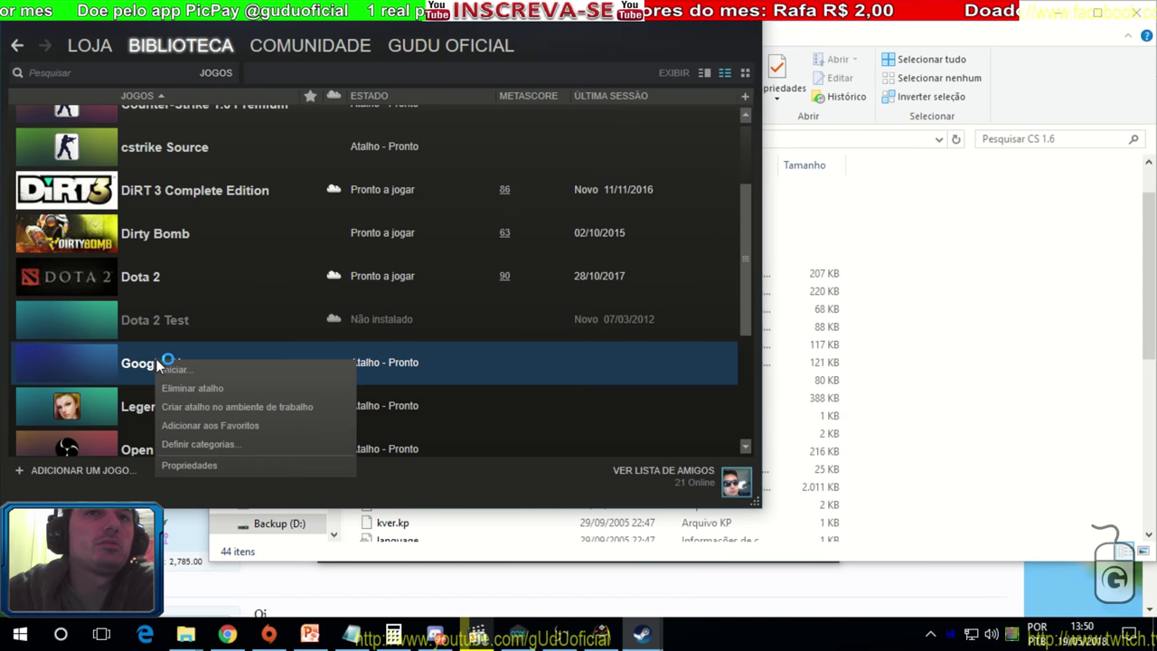
left_click(224, 388)
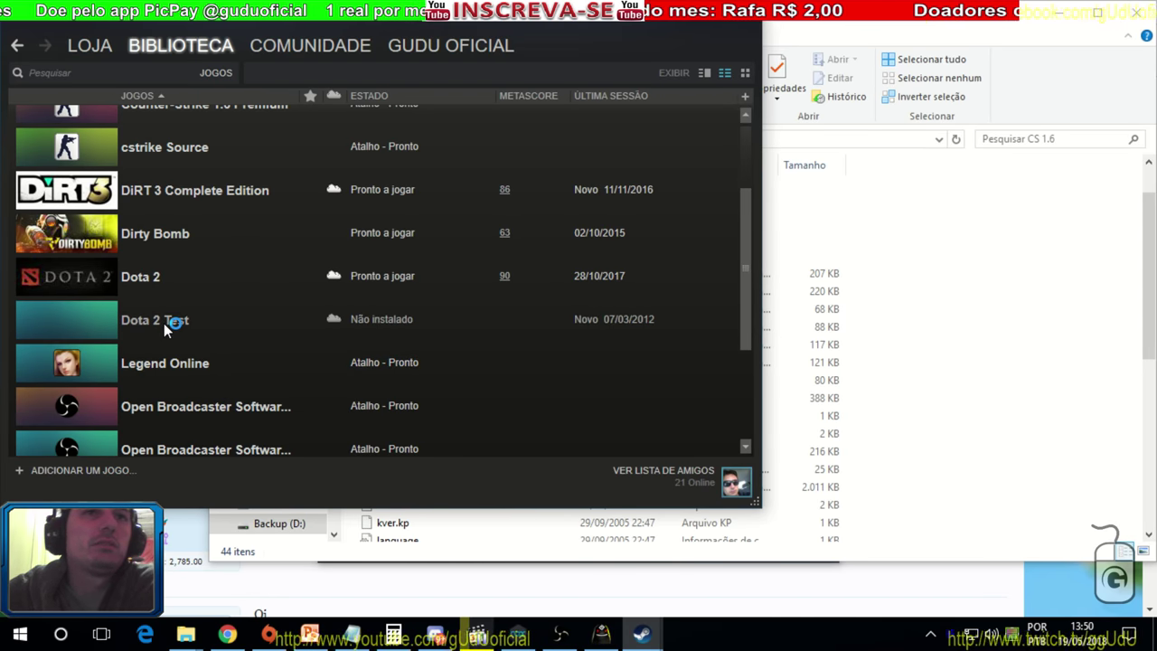
- Switch the game library to the details view and maximize the Steam window
key("Home")
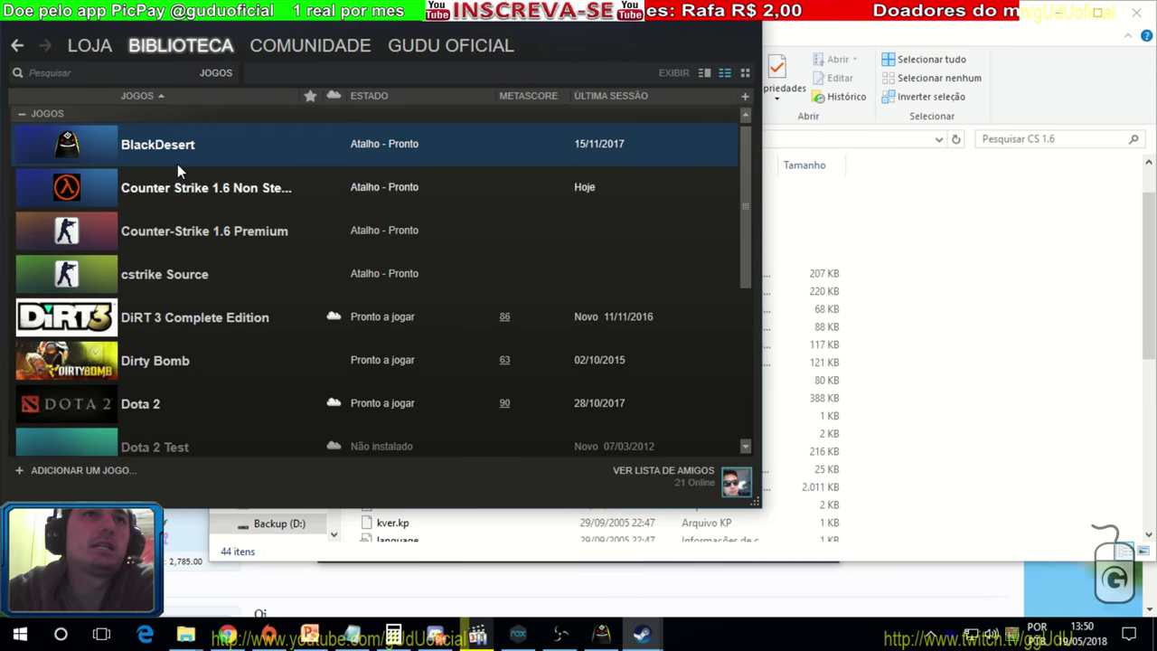
mouse_move(140, 56)
left_click(704, 72)
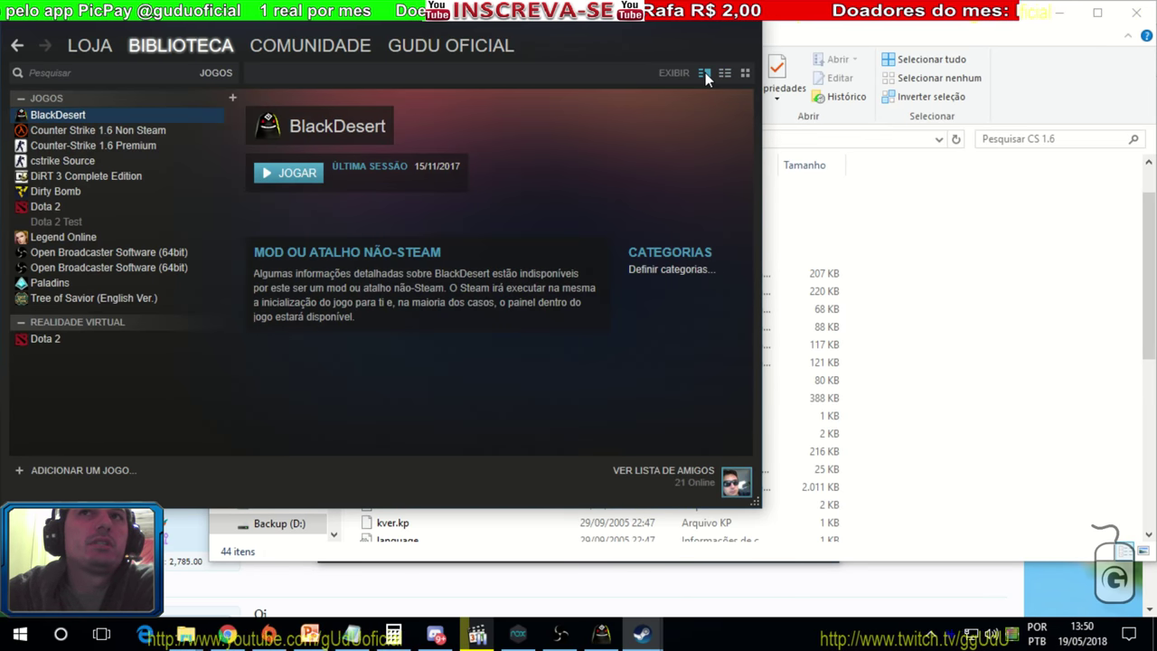
left_click(727, 22)
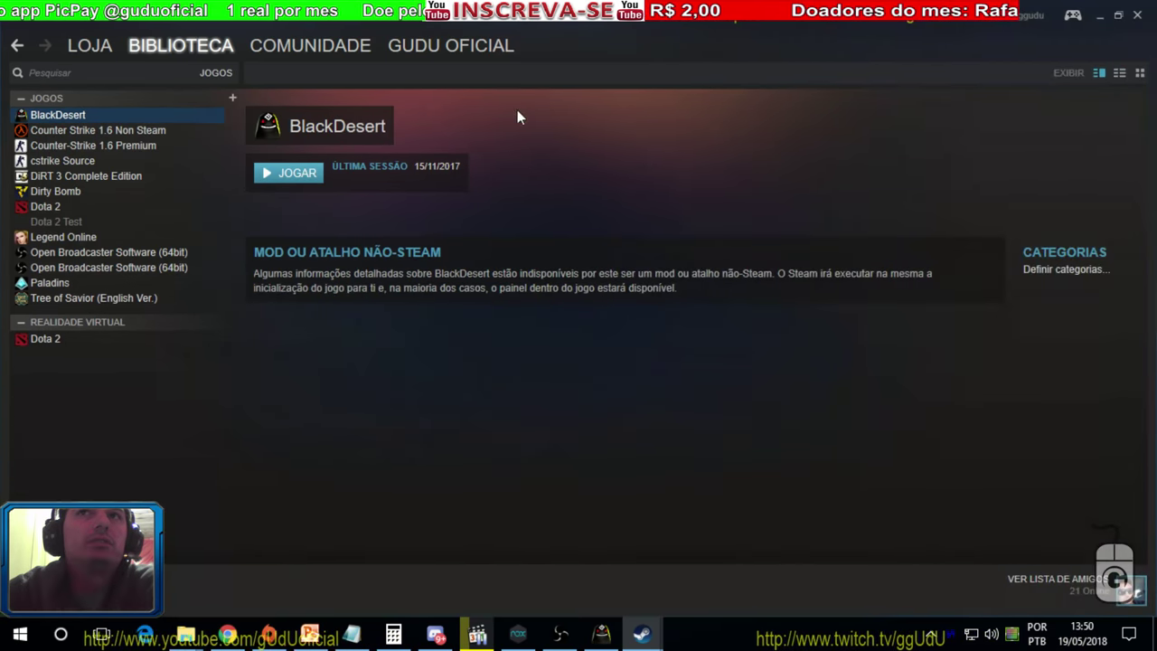
left_click(56, 23)
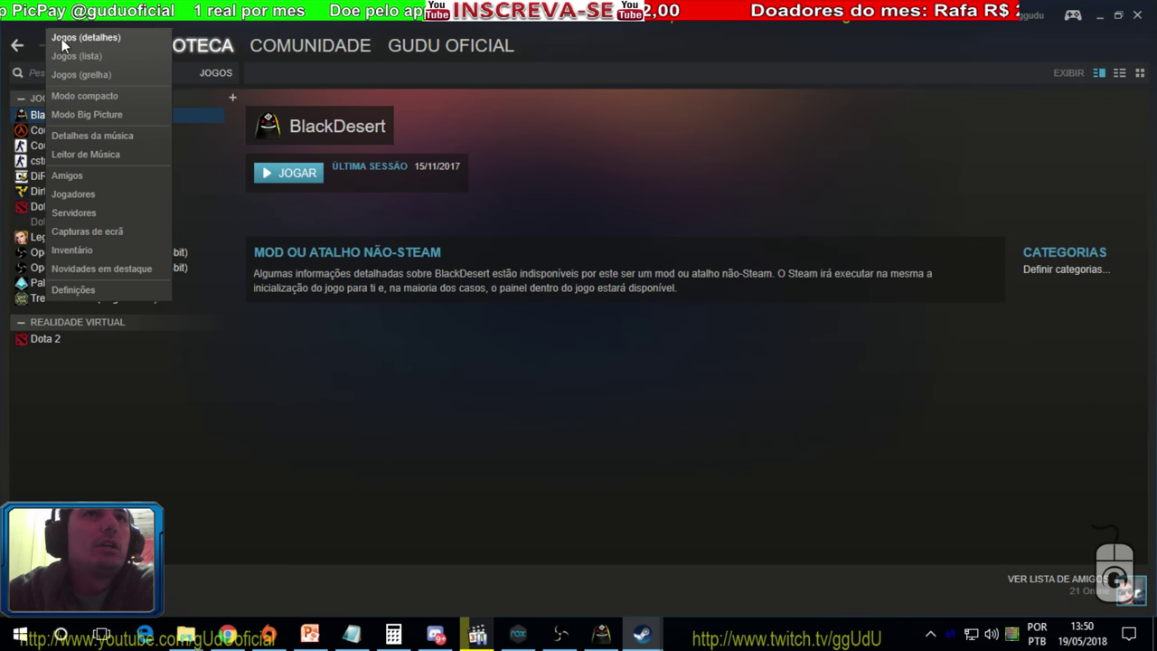
left_click(416, 231)
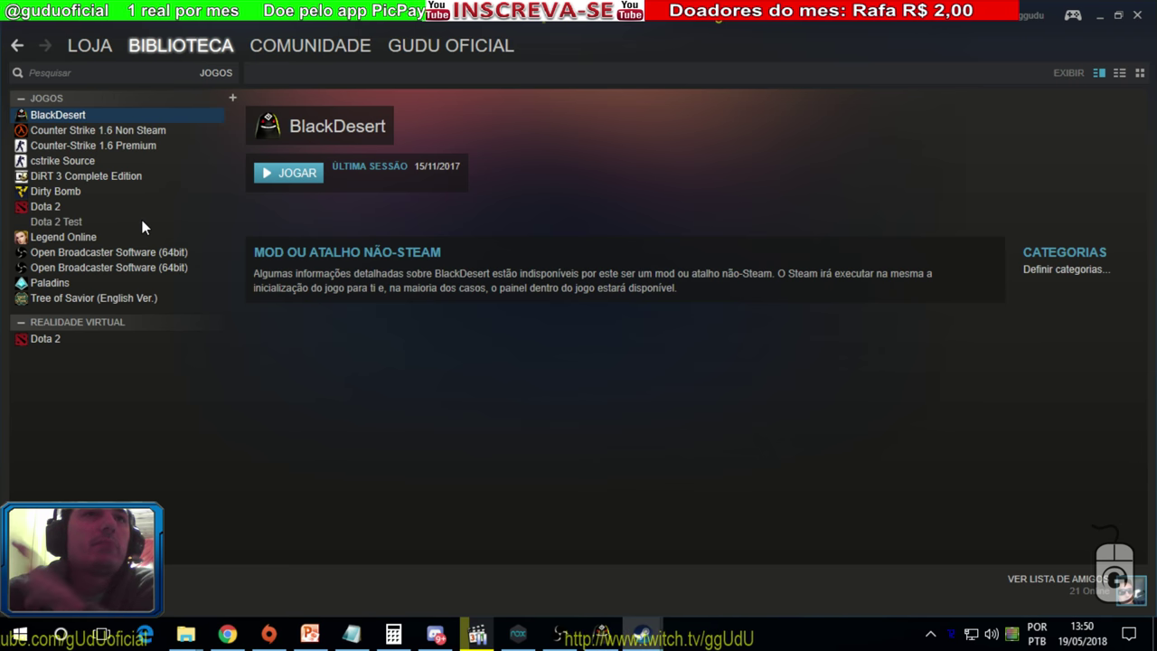
- View the library pages from Counter Strike 1.6 Non Steam through Dota 2 to compare shortcuts with Steam games
left_click(123, 132)
left_click(124, 146)
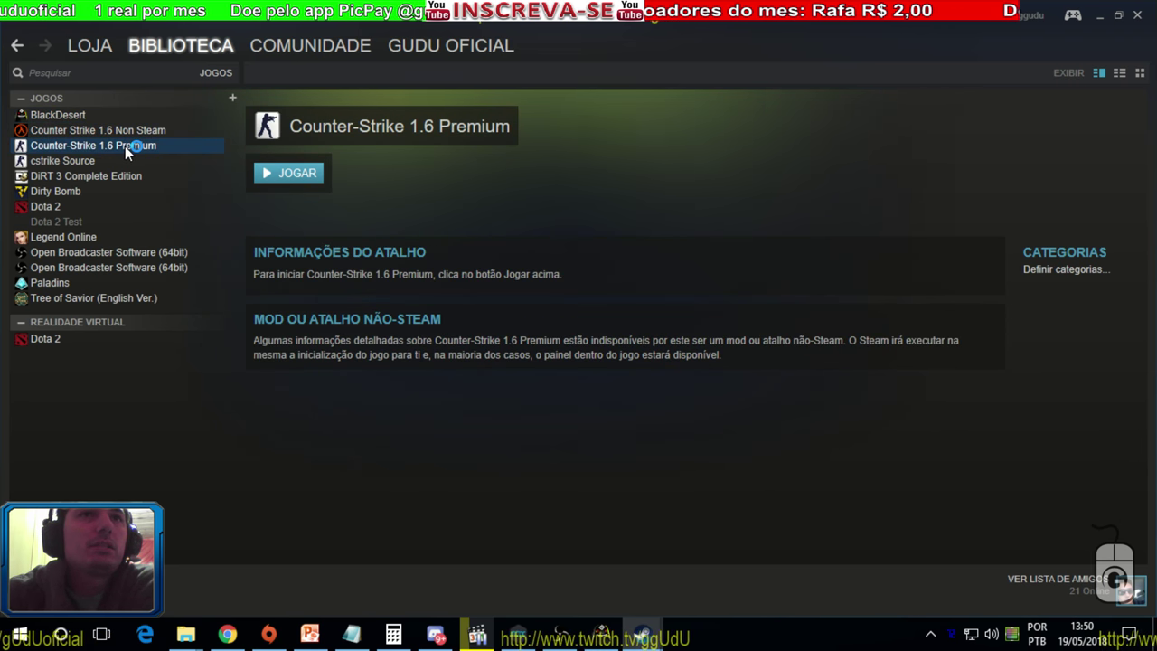
left_click(104, 160)
left_click(140, 177)
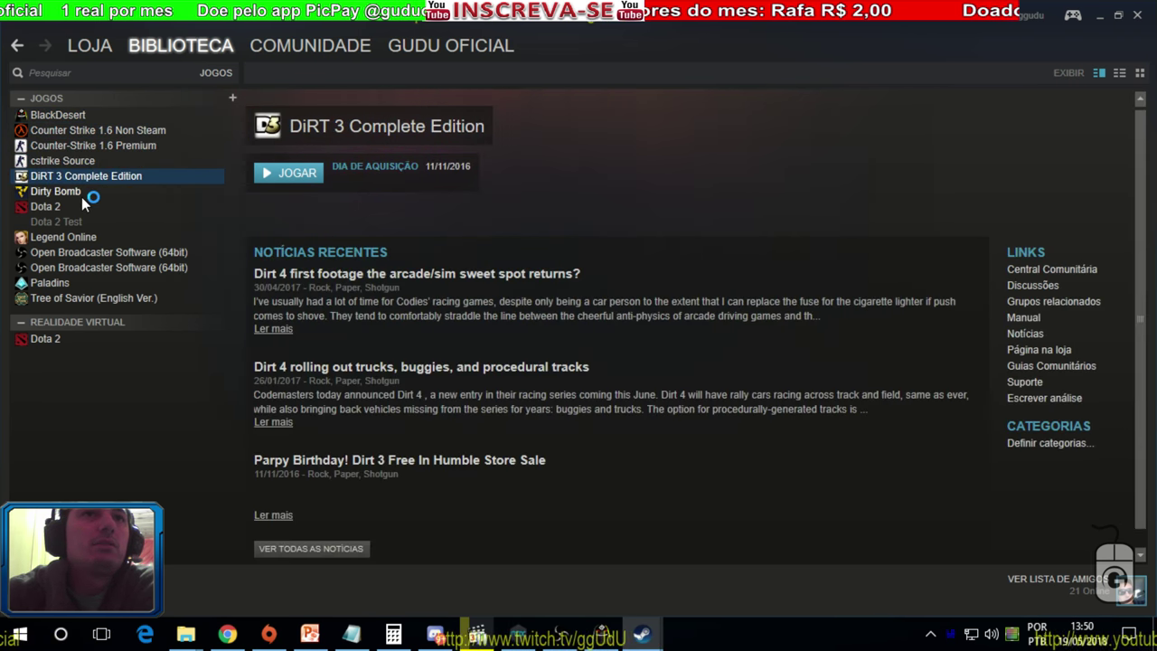
left_click(109, 191)
left_click(85, 205)
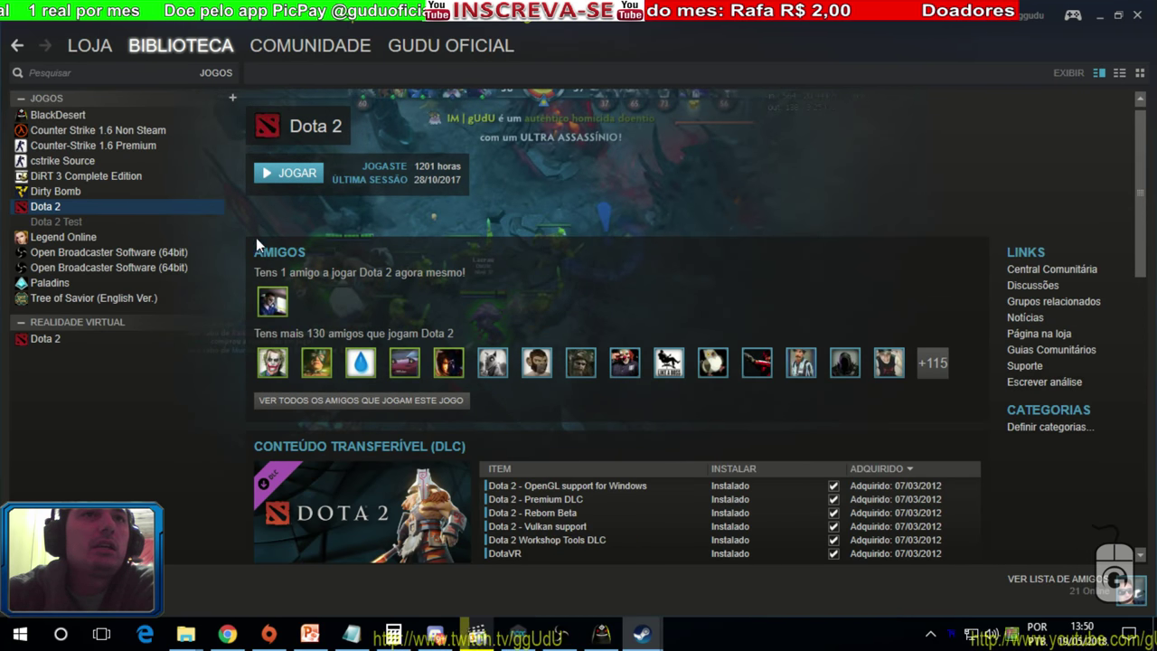
- View the library pages of Tree of Savior (English Ver.), the virtual reality Dota 2 entry and Paladins
left_click(102, 297)
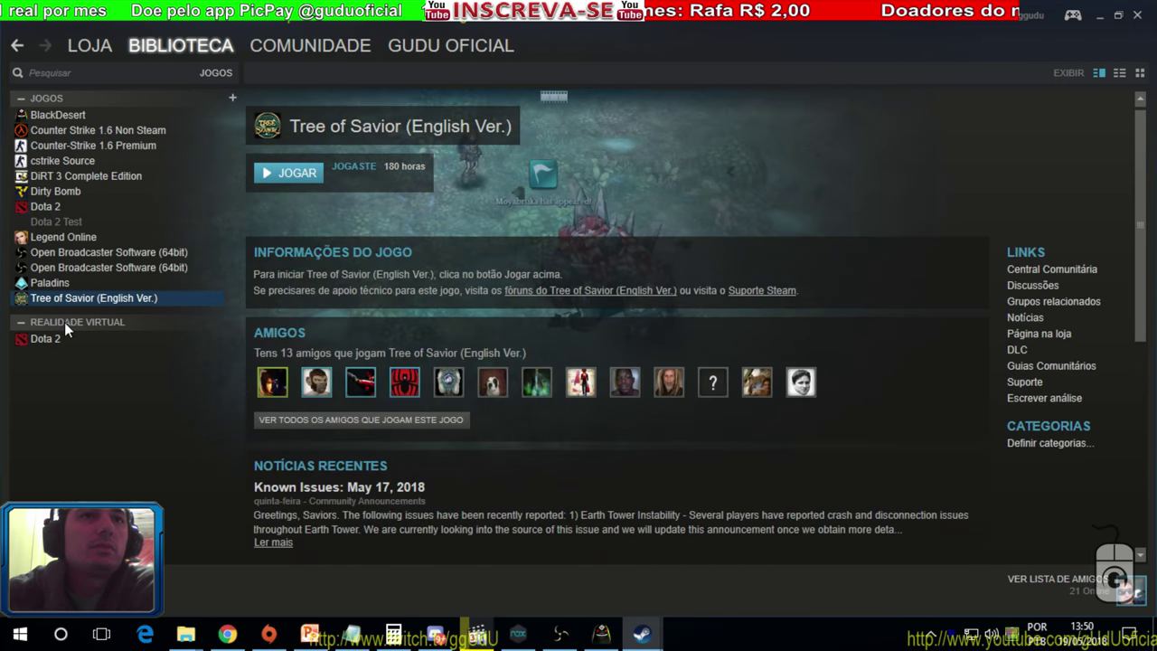
left_click(53, 339)
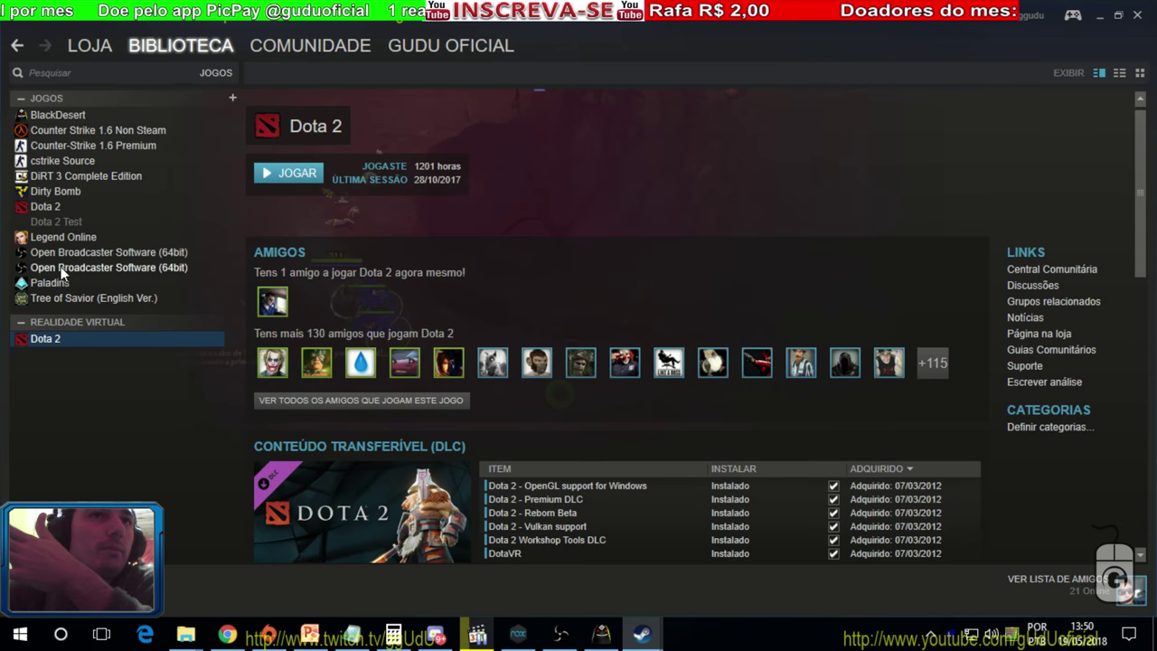
left_click(71, 282)
- View the game library as a list and as a grid, and return to the details view
mouse_move(102, 53)
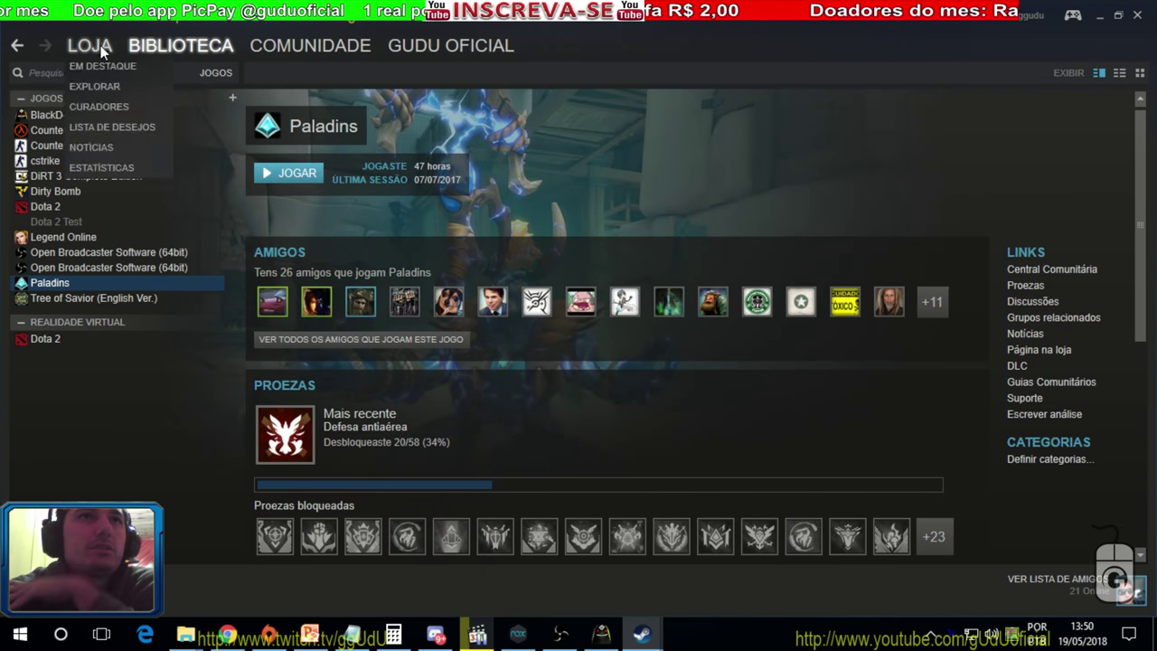
left_click(1119, 72)
left_click(1140, 74)
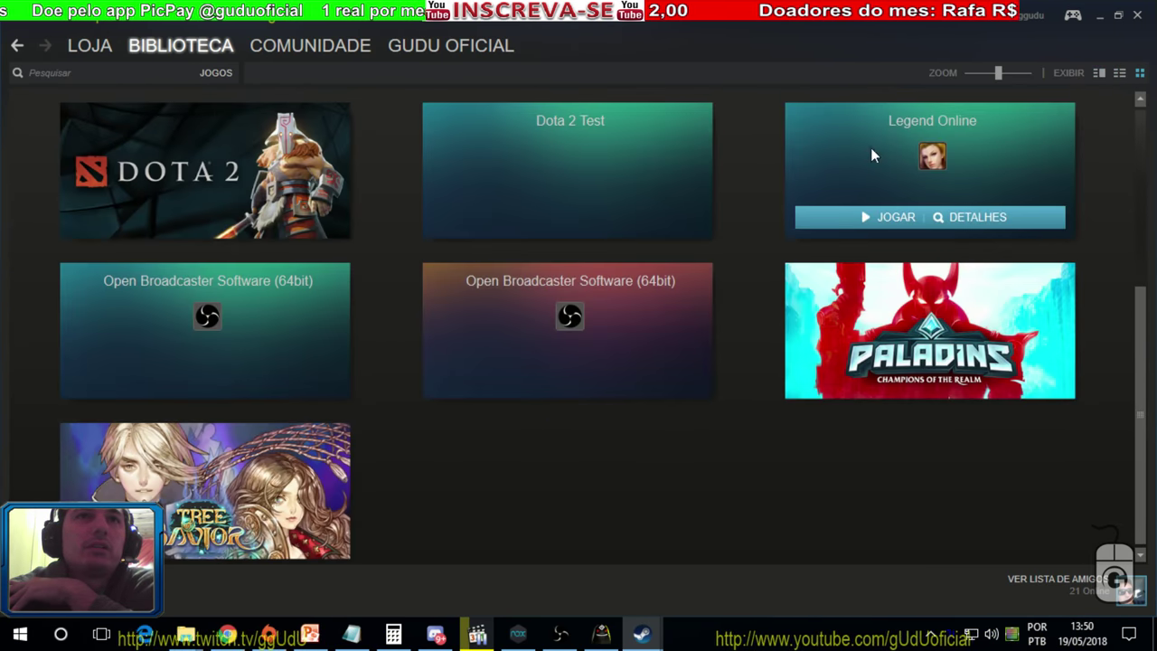
left_click(1099, 72)
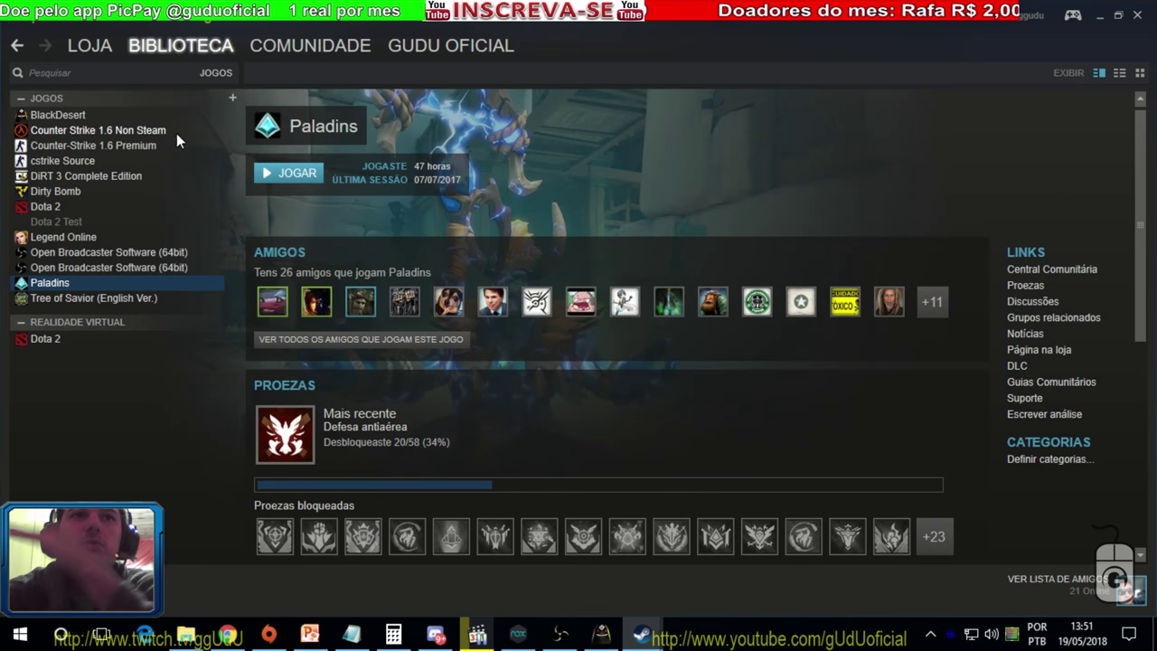
- Add Battlefield 4 from the installed programs to the library as a non-Steam game and check the library in list view
left_click(107, 236)
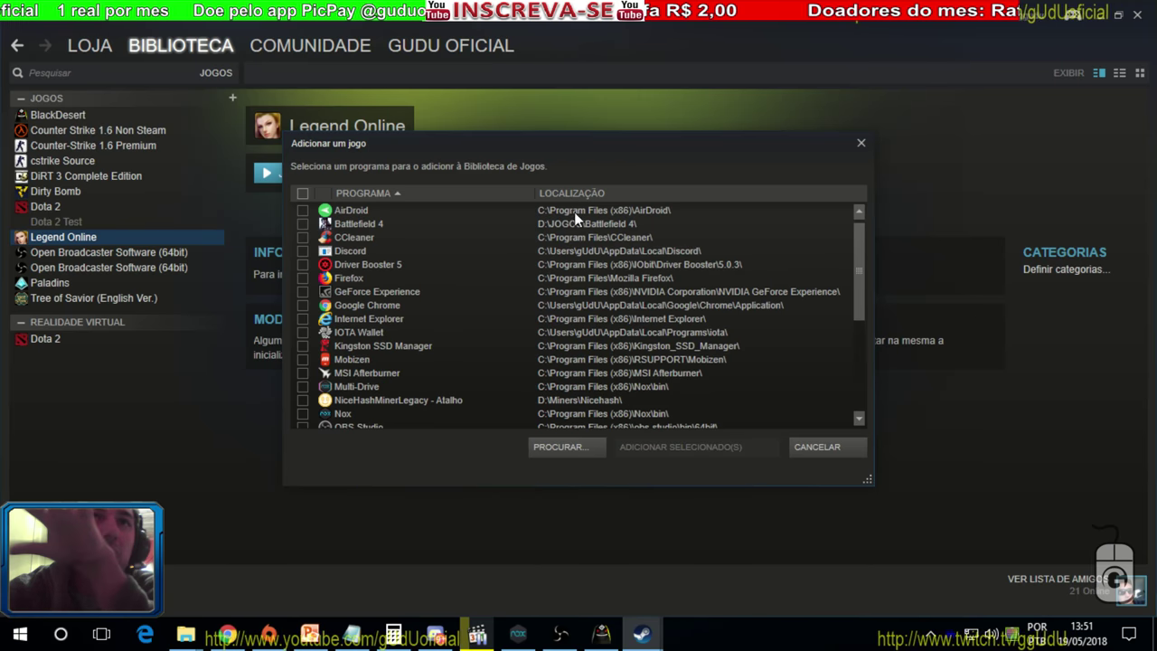
left_click(568, 223)
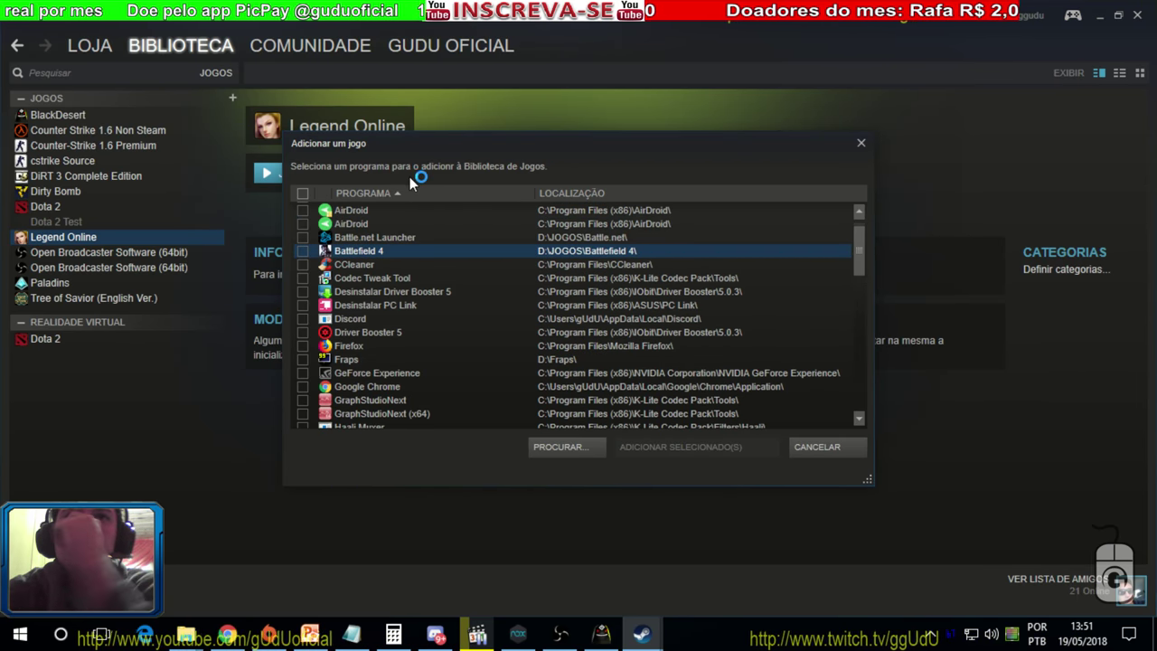
left_click(403, 252)
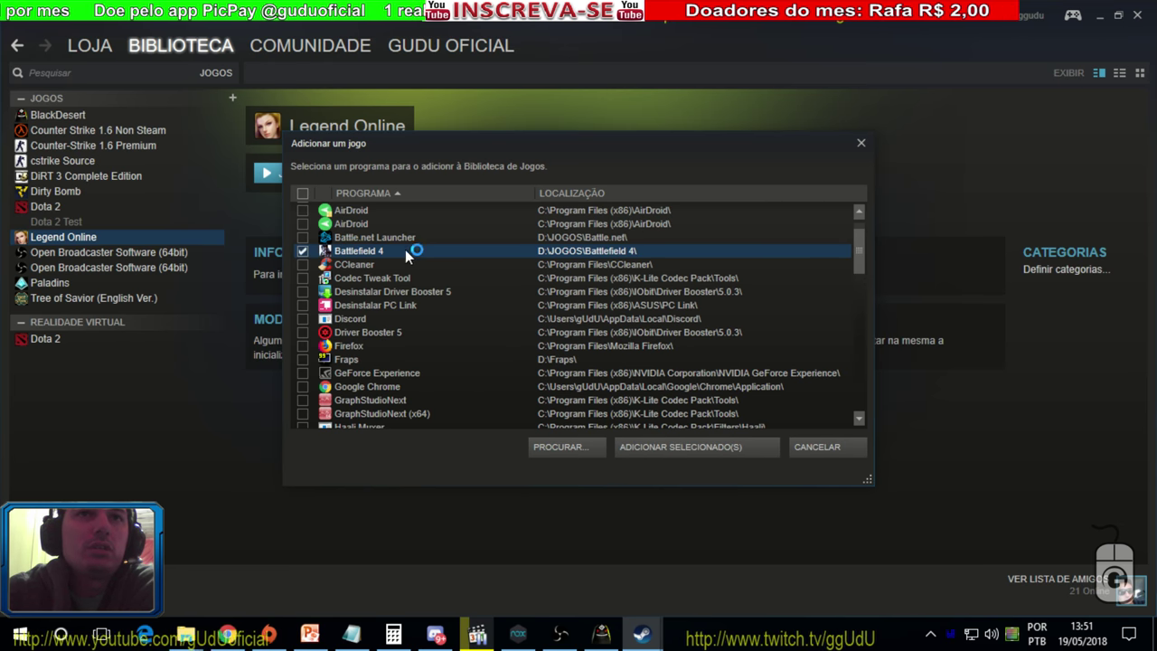
scroll(417, 285, "down", 3)
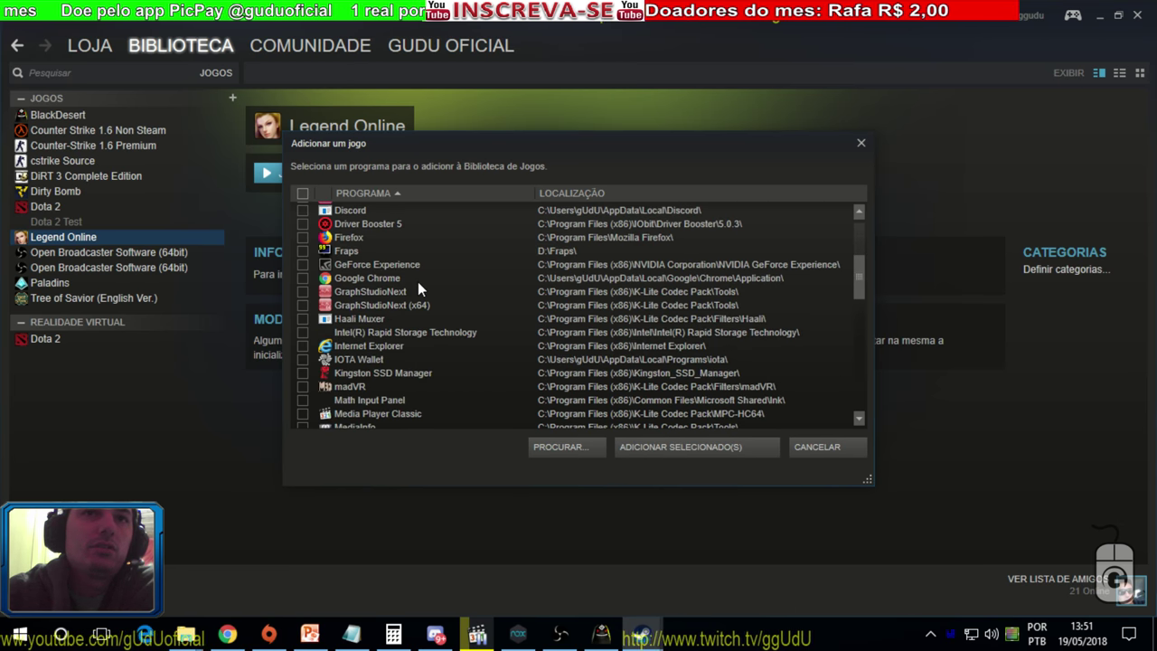
scroll(418, 287, "down", 2)
scroll(434, 289, "down", 2)
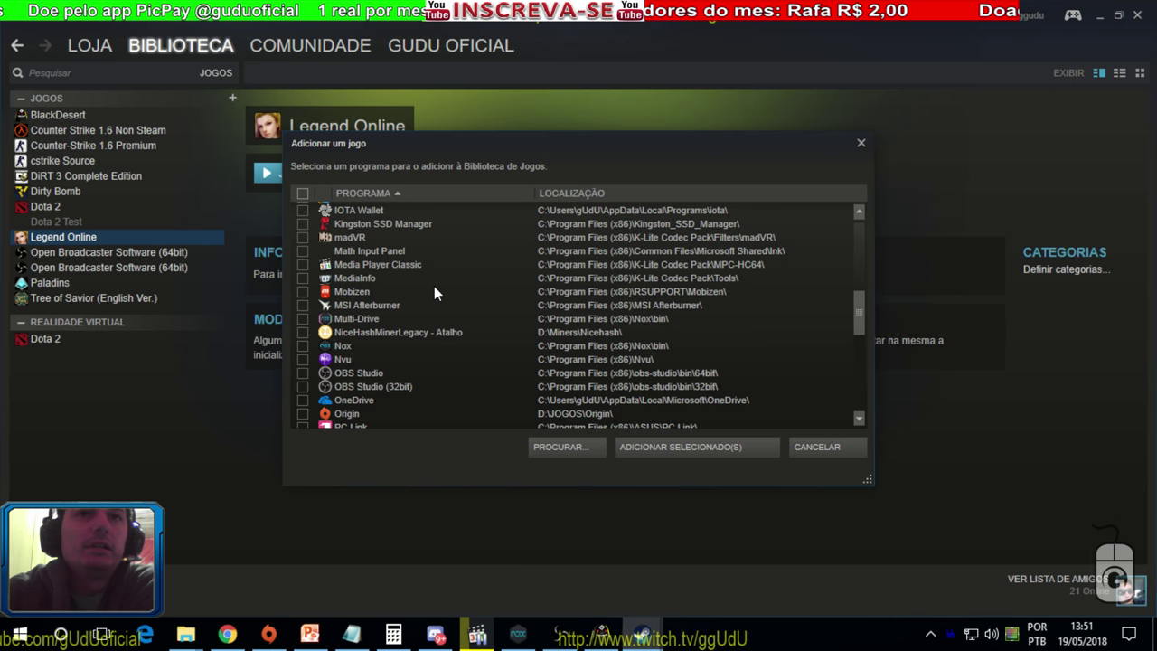
scroll(434, 291, "down", 1)
scroll(433, 292, "down", 3)
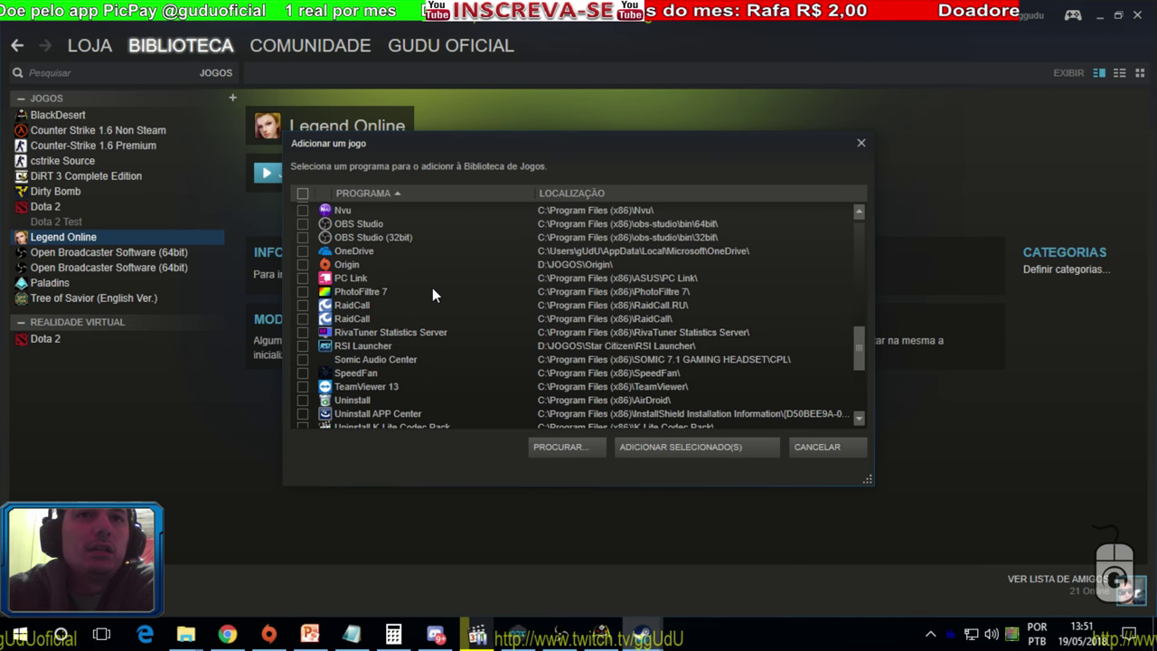
scroll(430, 296, "down", 2)
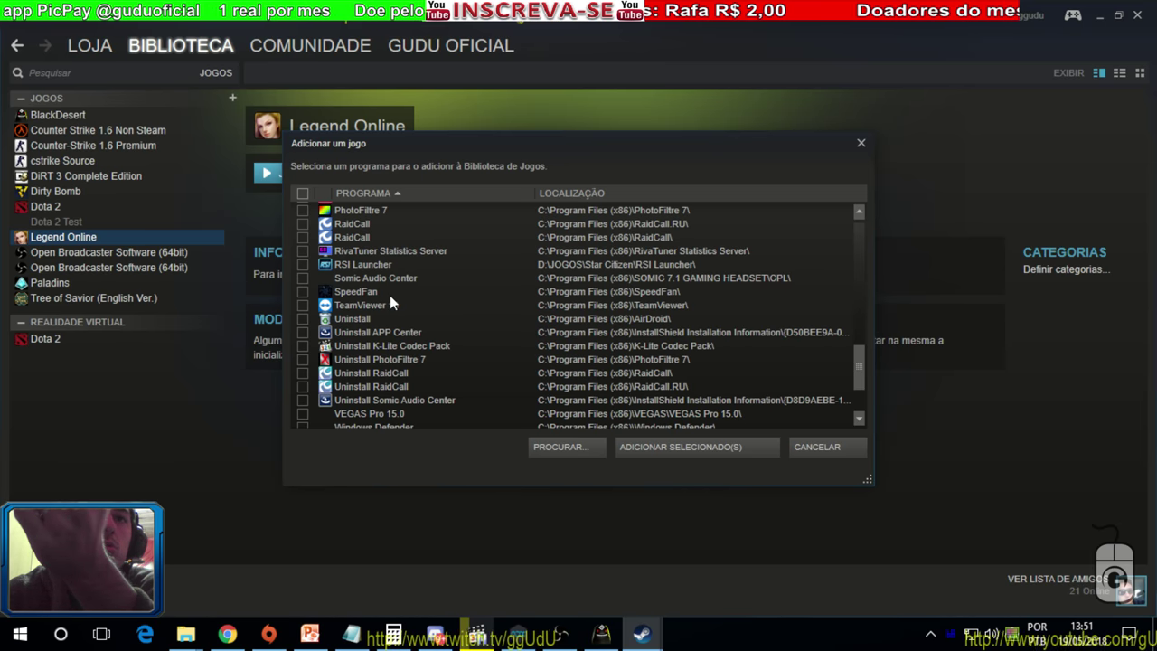
scroll(389, 295, "down", 2)
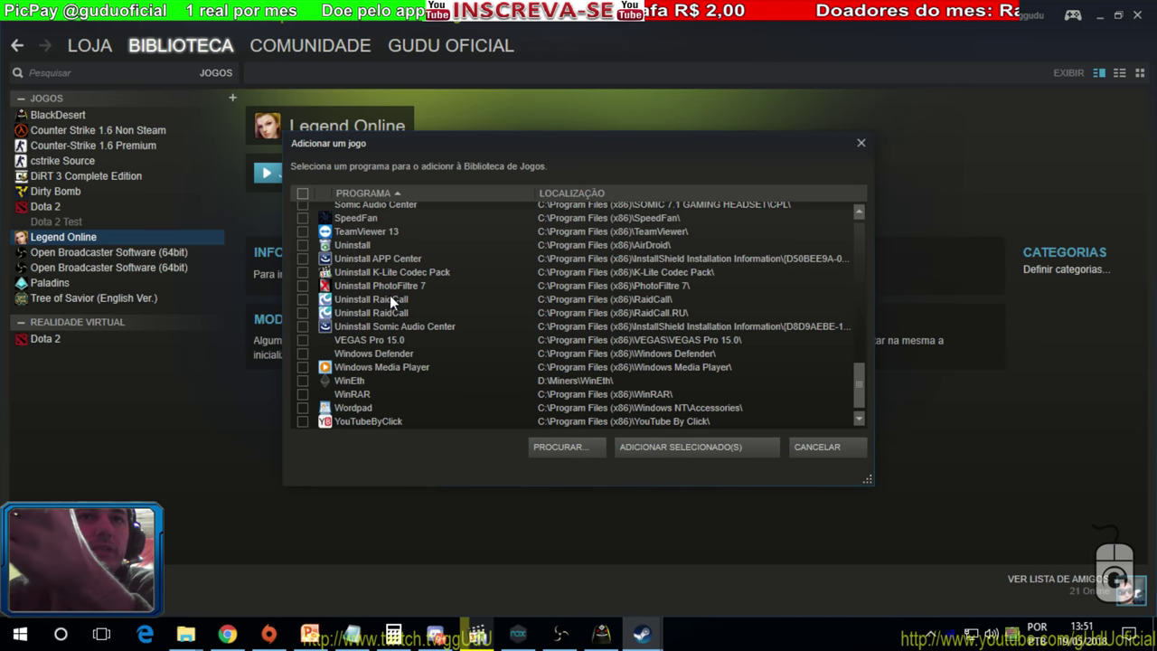
scroll(391, 295, "up", 5)
scroll(390, 295, "up", 10)
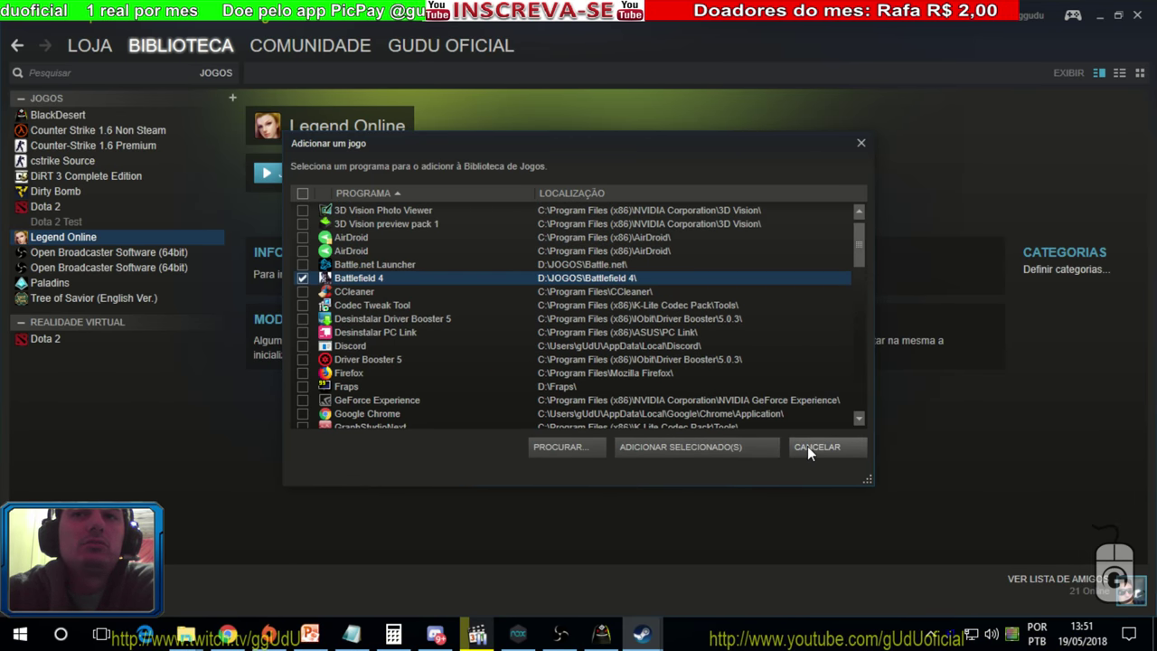
left_click(676, 449)
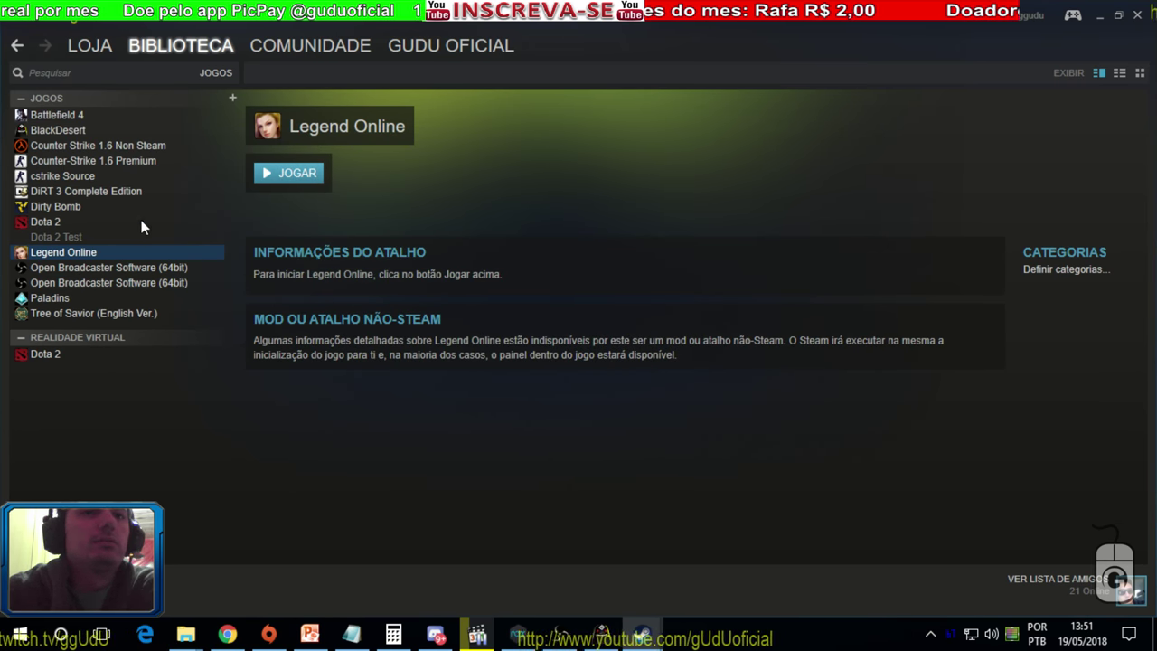
left_click(1119, 73)
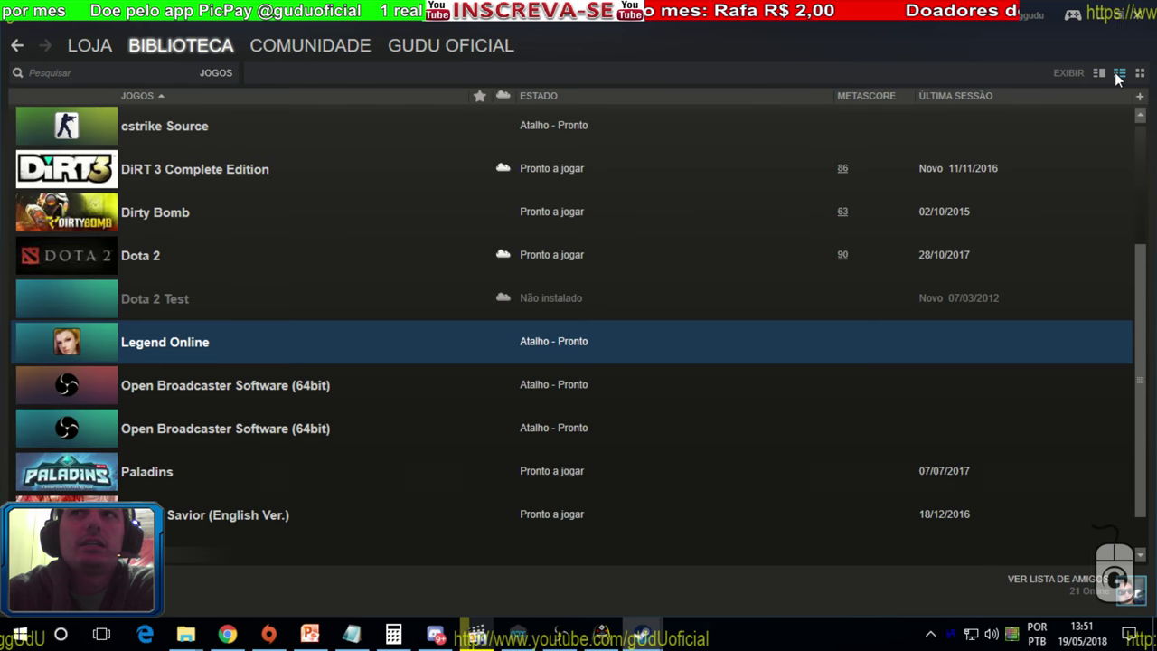
left_click(1100, 73)
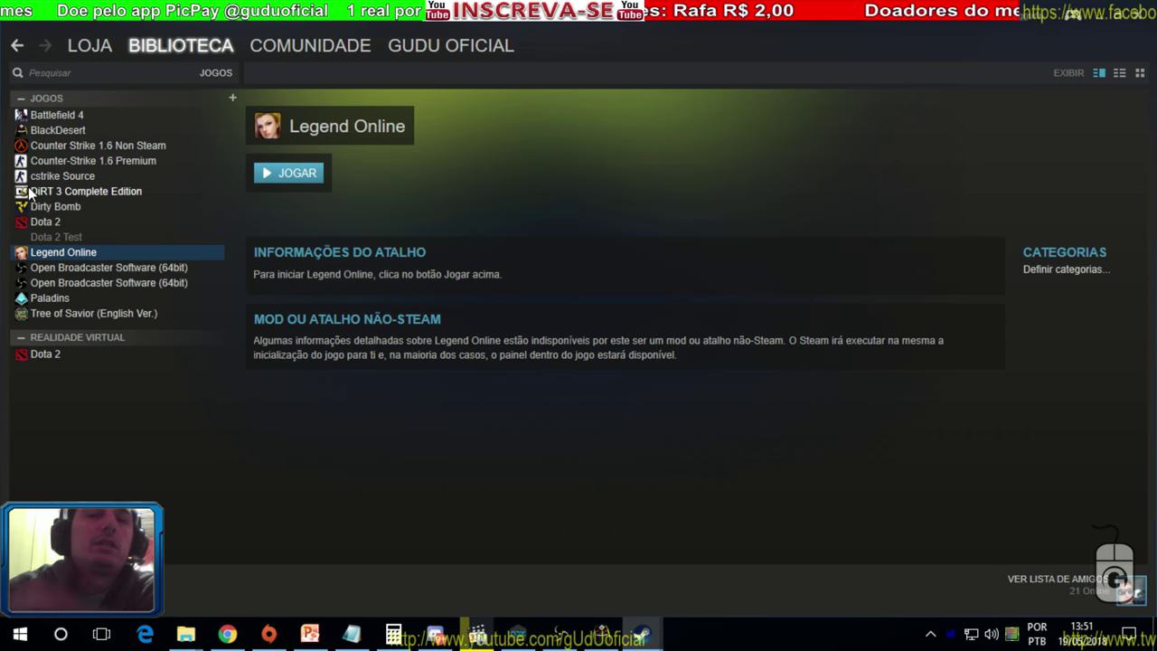
- Look at the Downloads and Streaming settings and the Steam Link PIN dialog, closing it without setting a code
left_click(51, 20)
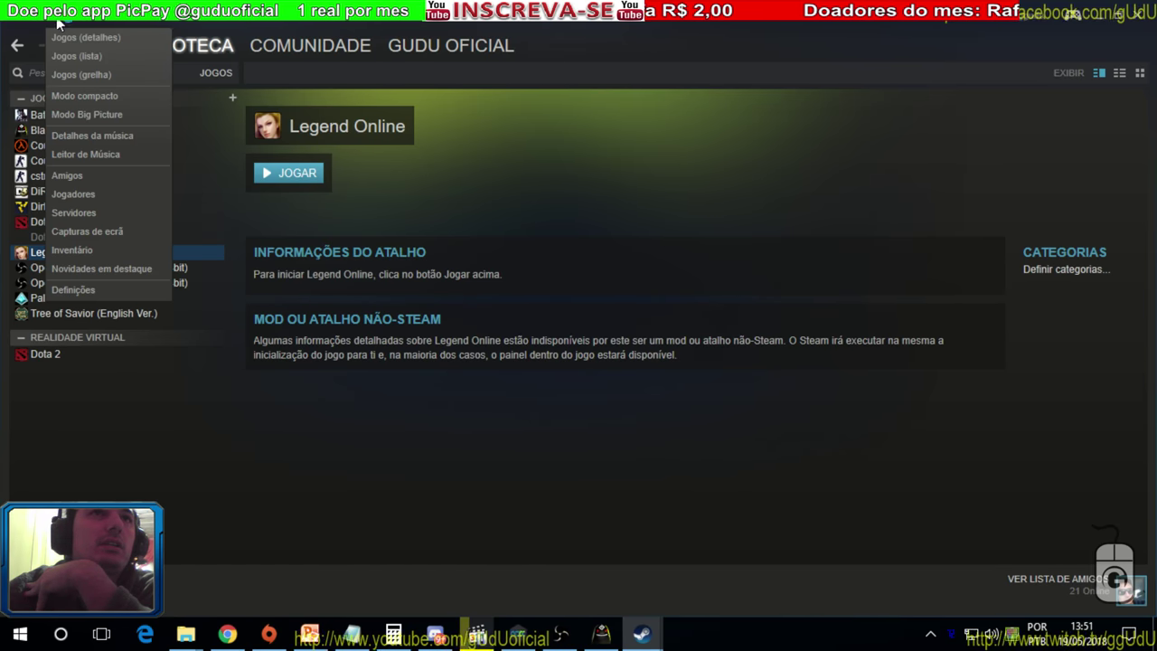
left_click(78, 292)
left_click(385, 256)
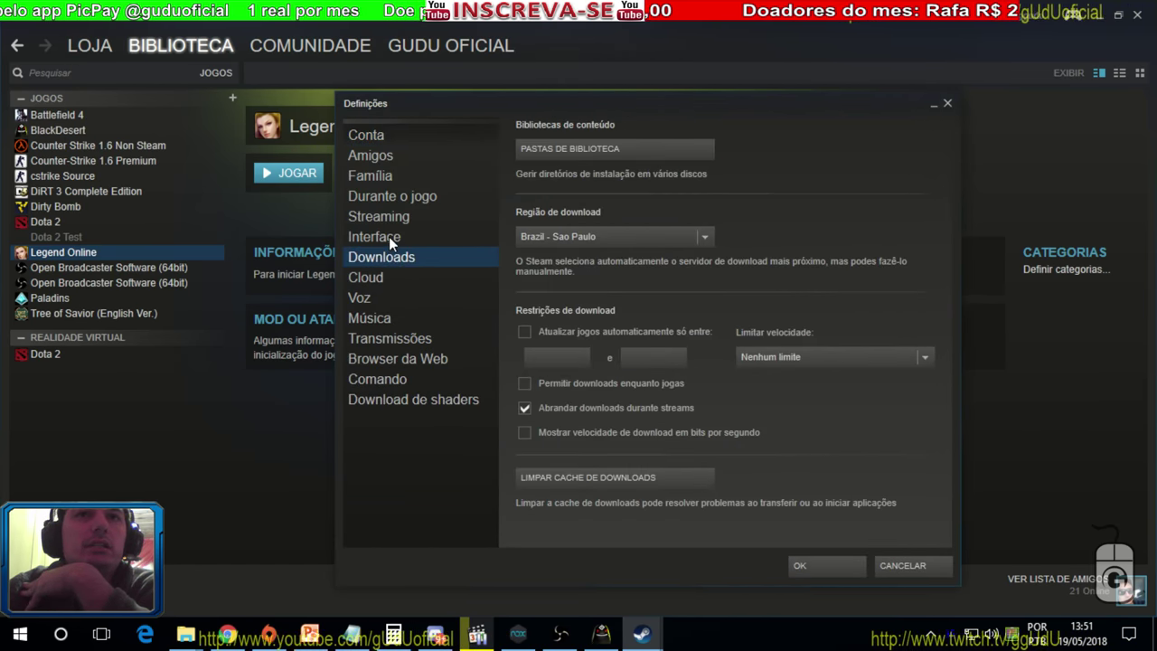
left_click(398, 220)
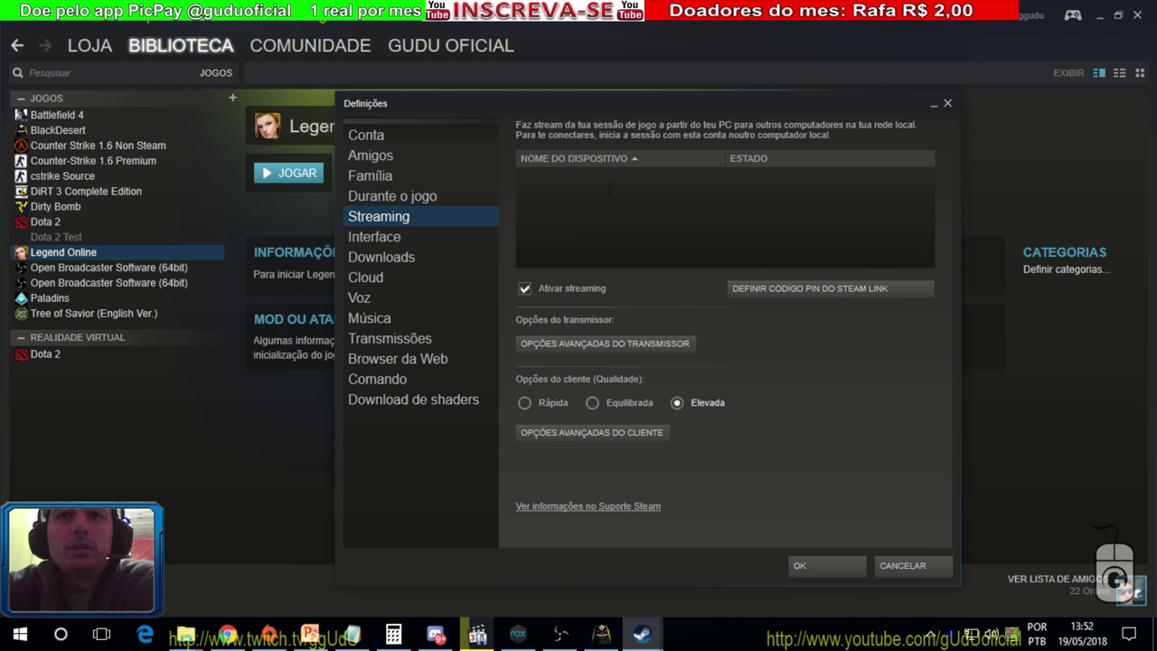
left_click(795, 288)
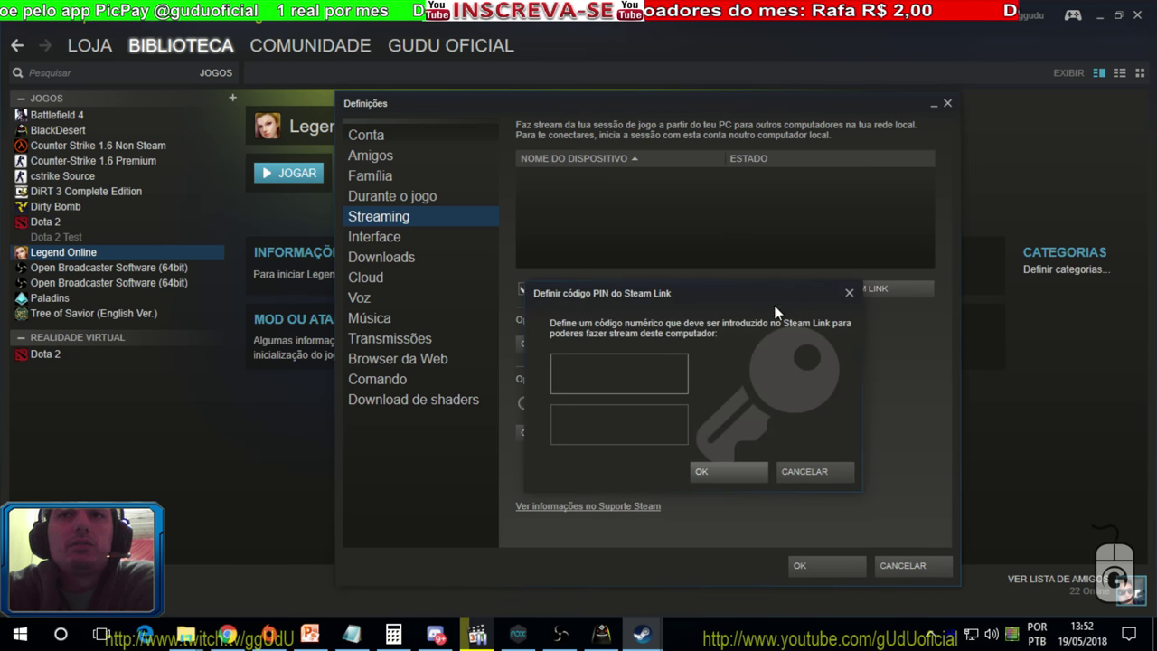
left_click(848, 293)
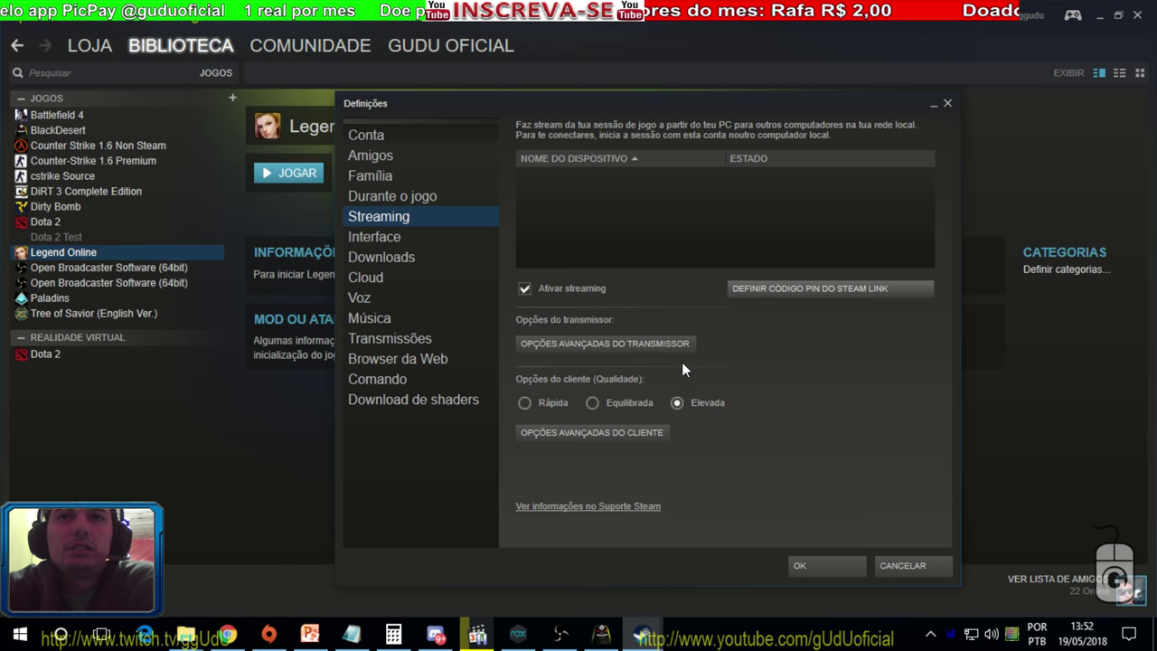
- Examine the advanced host streaming options, including the choices for the number of software encoding threads
left_click(678, 344)
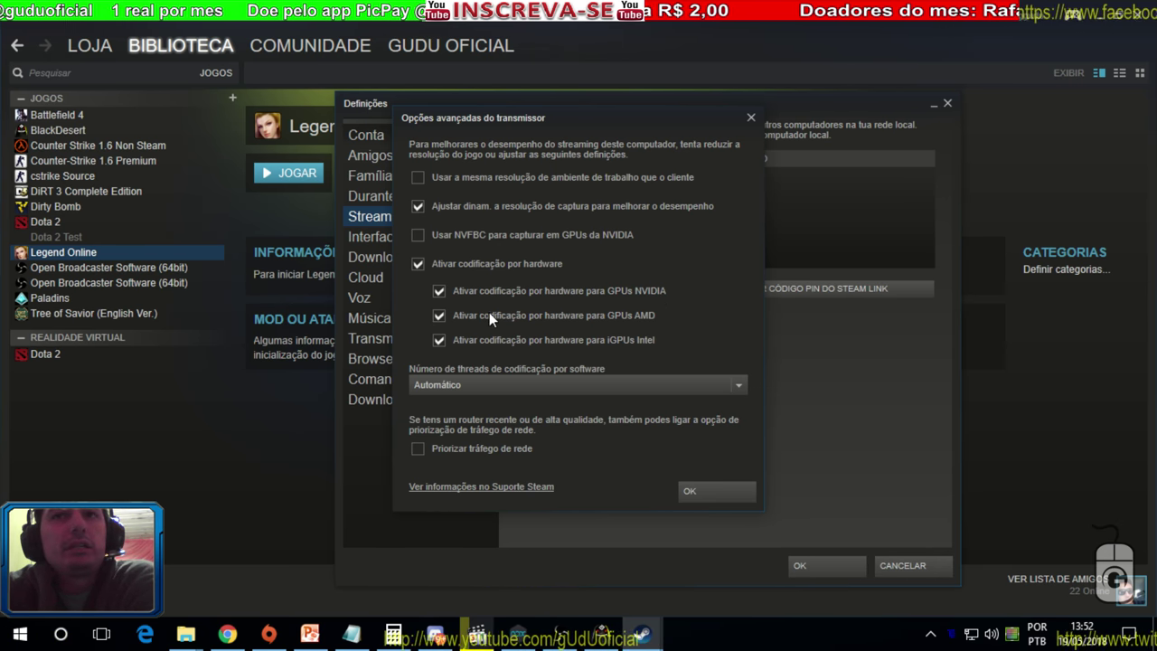
left_click(493, 384)
left_click(715, 360)
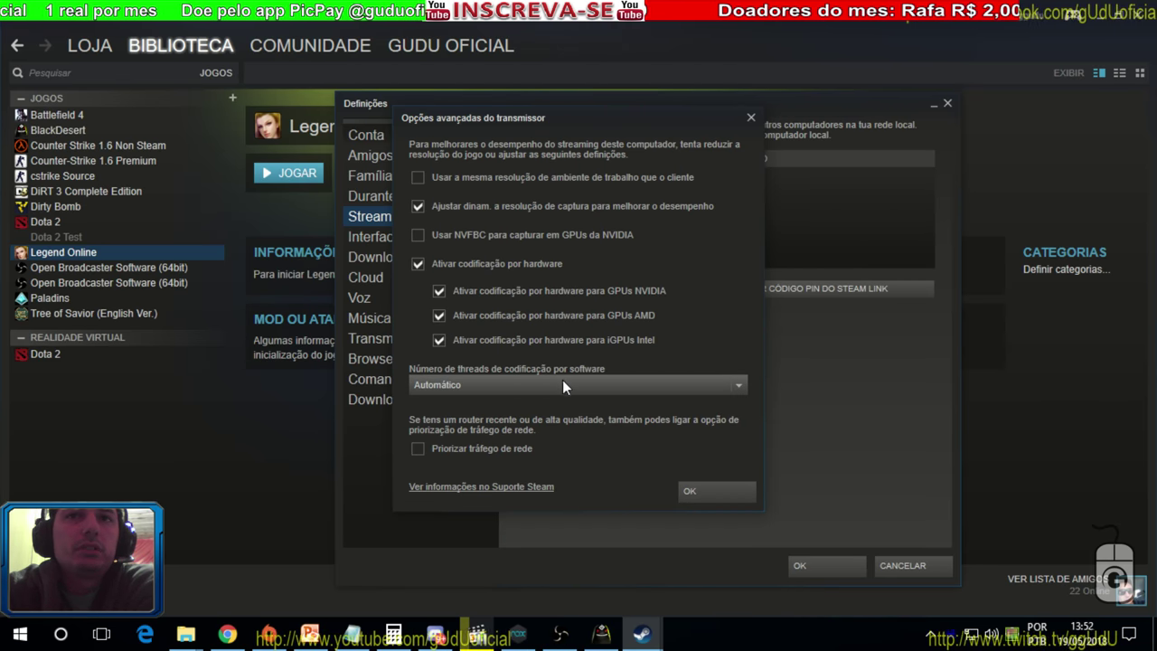
left_click(628, 380)
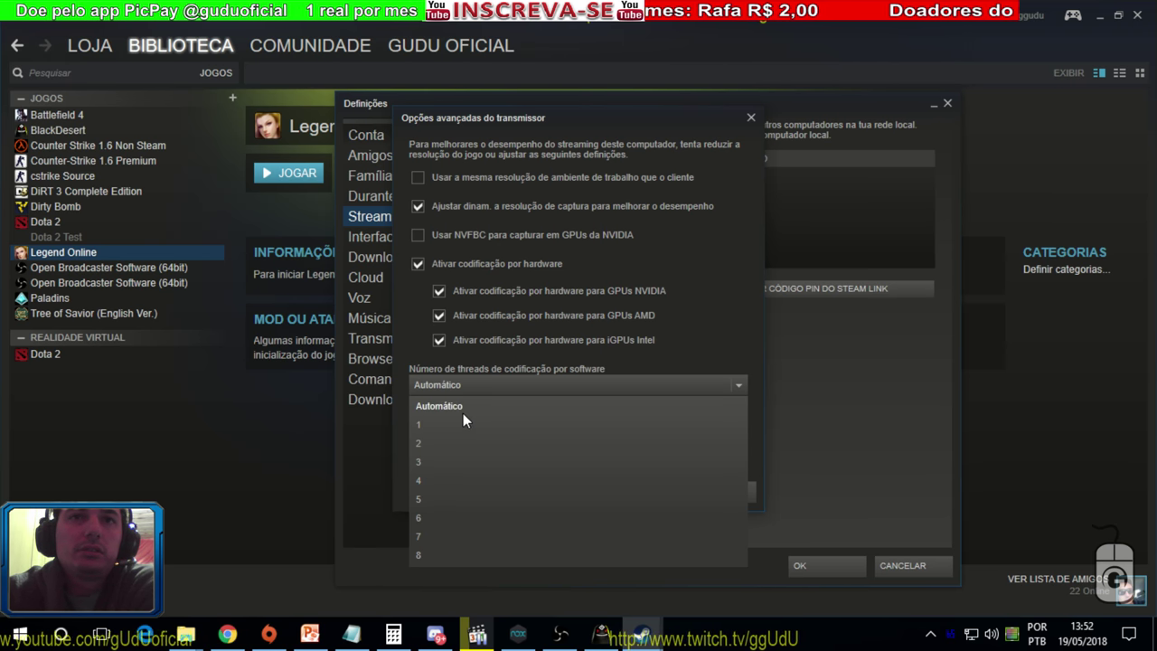
- Switch to Windows Task Manager and view the CPU performance details
right_click(759, 636)
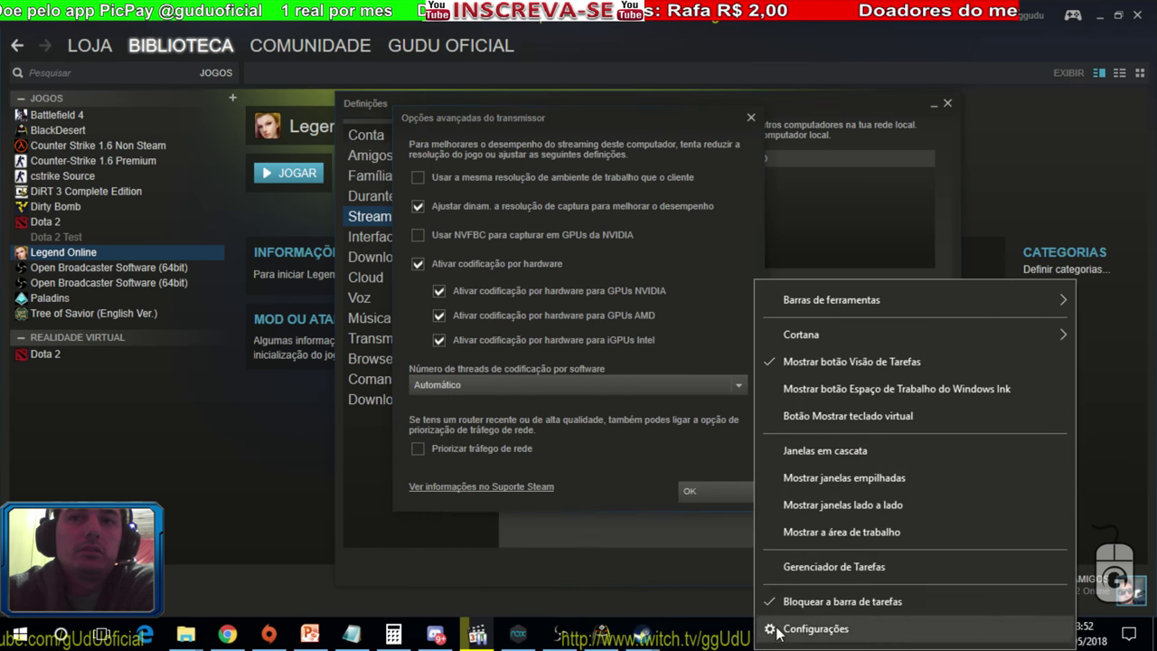
left_click(834, 566)
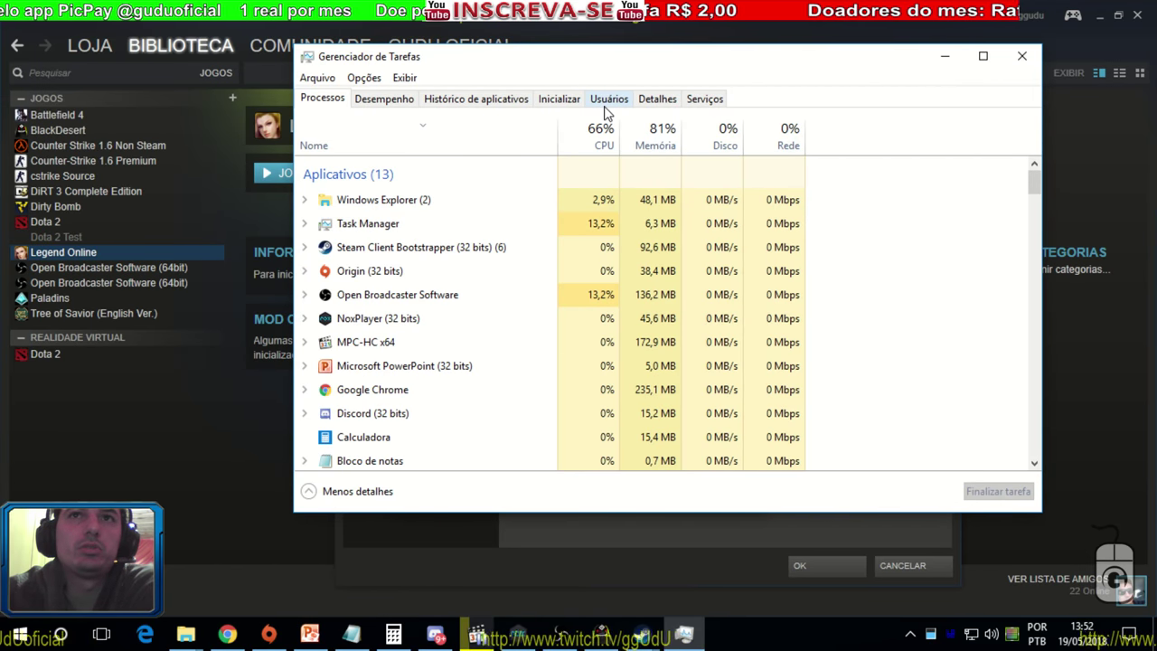
left_click(383, 98)
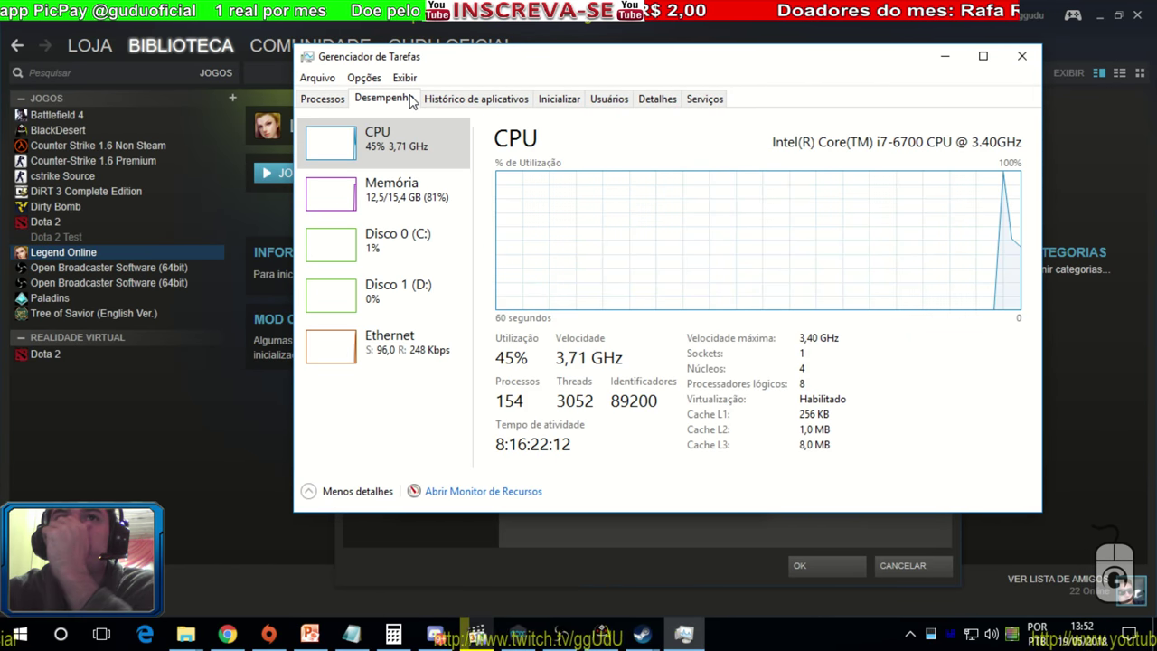
- Examine Task Manager's options, update-speed choices, process details and app history, returning to the CPU performance view
left_click(365, 79)
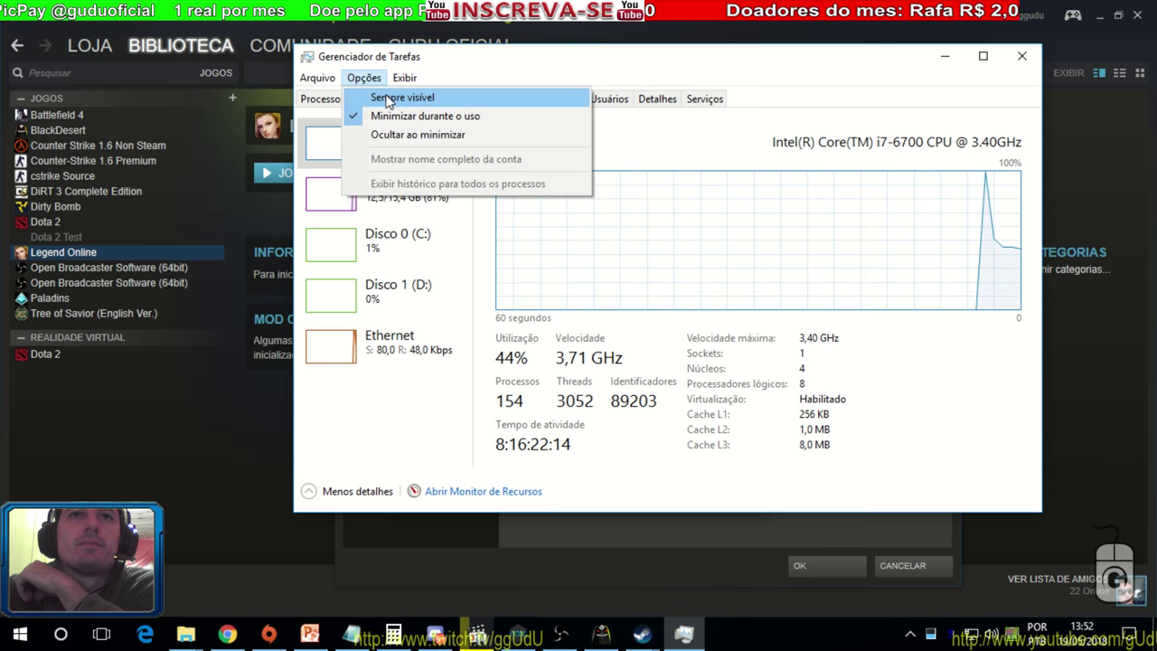
mouse_move(325, 82)
mouse_move(412, 79)
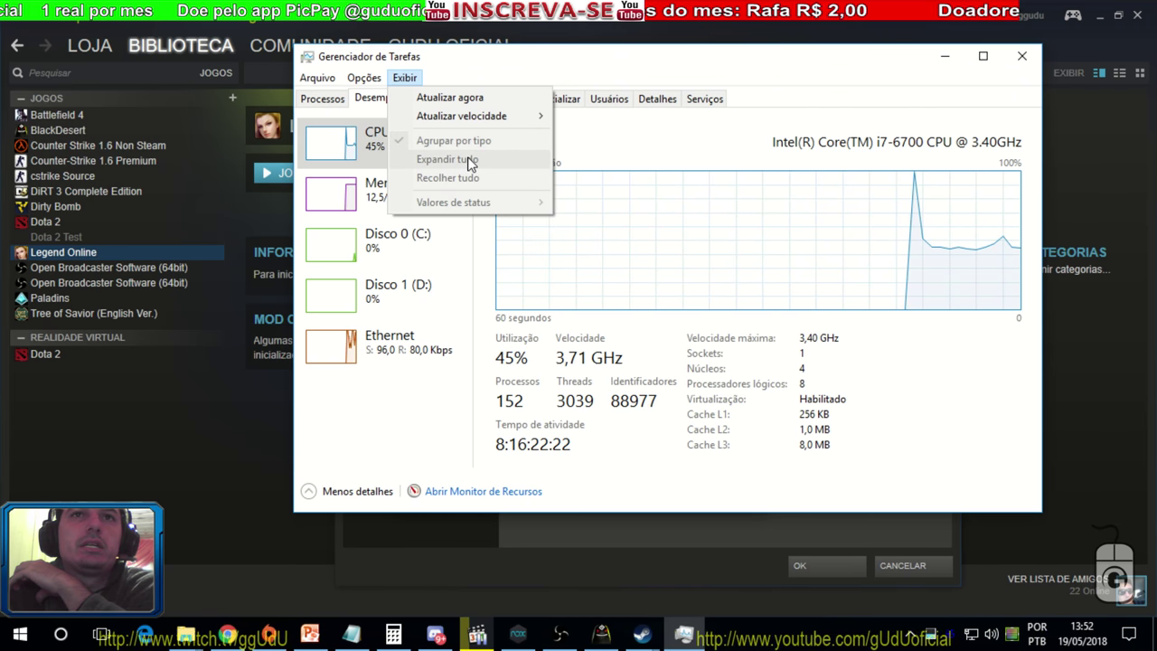
left_click(343, 439)
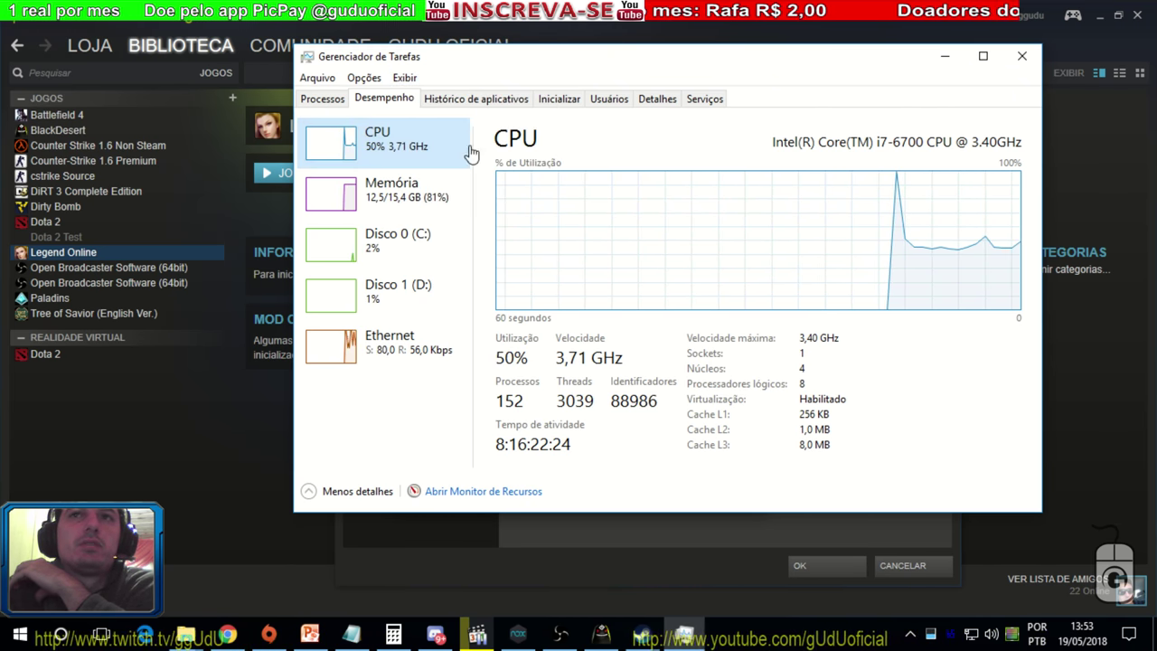
left_click(657, 99)
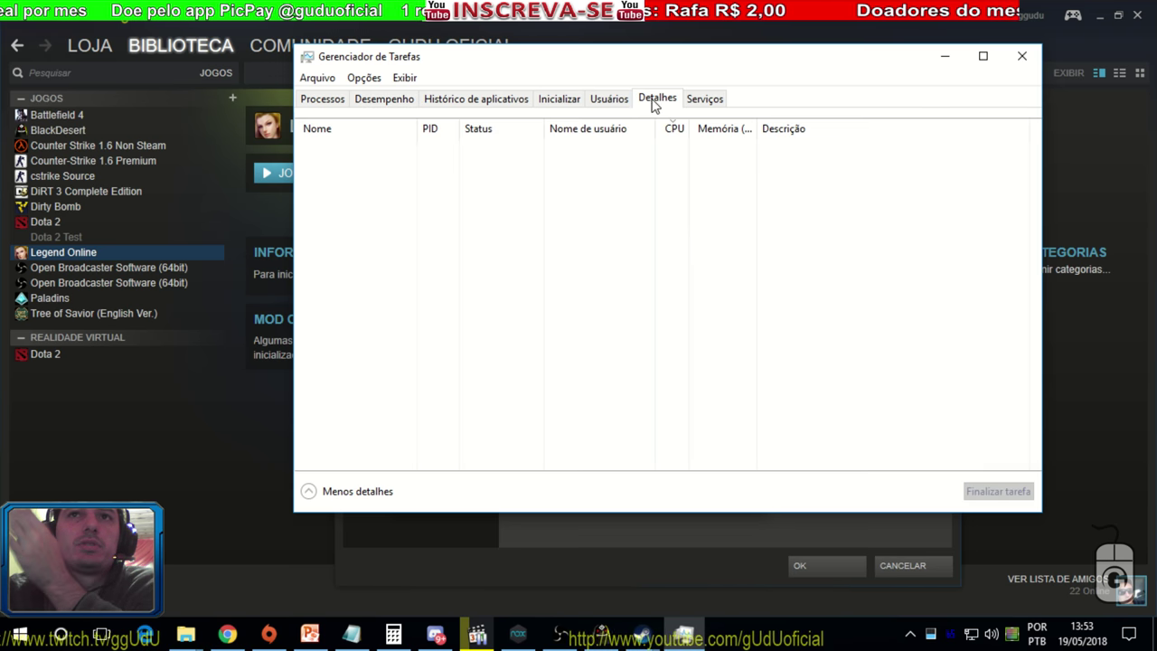
left_click(476, 99)
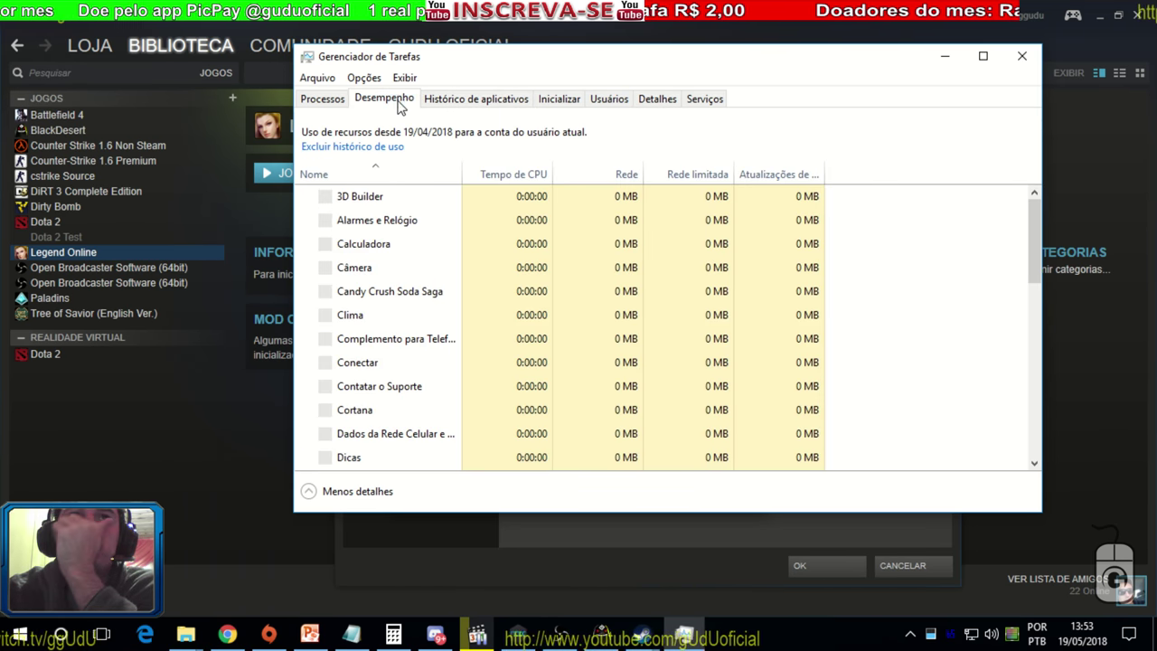
left_click(384, 98)
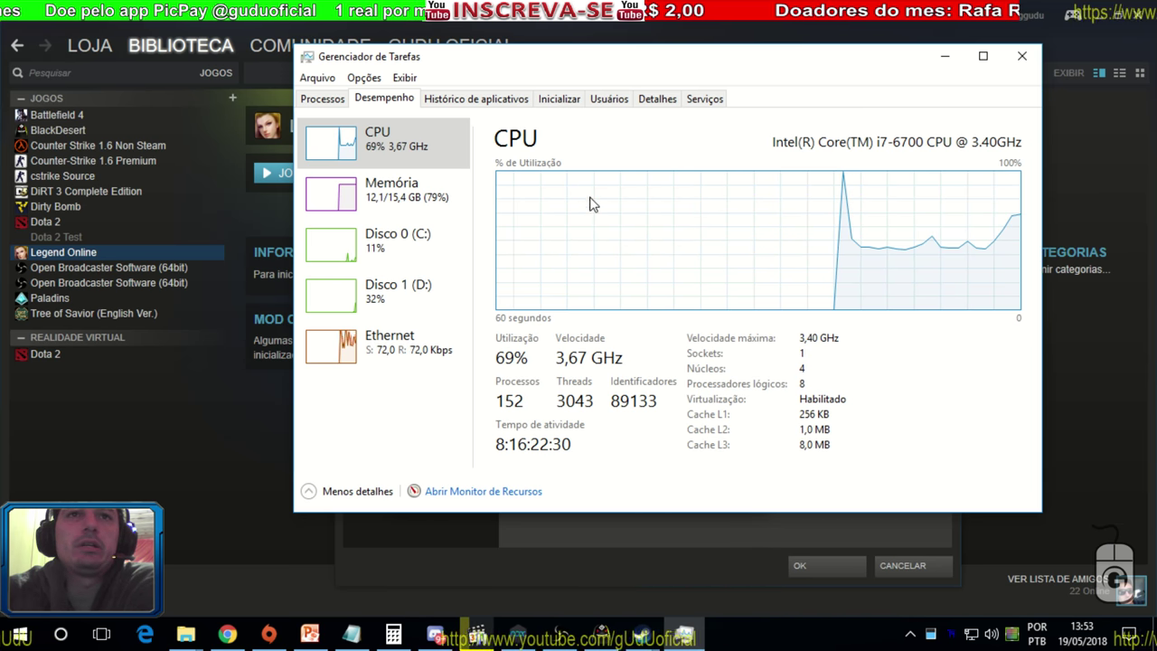
left_click(363, 78)
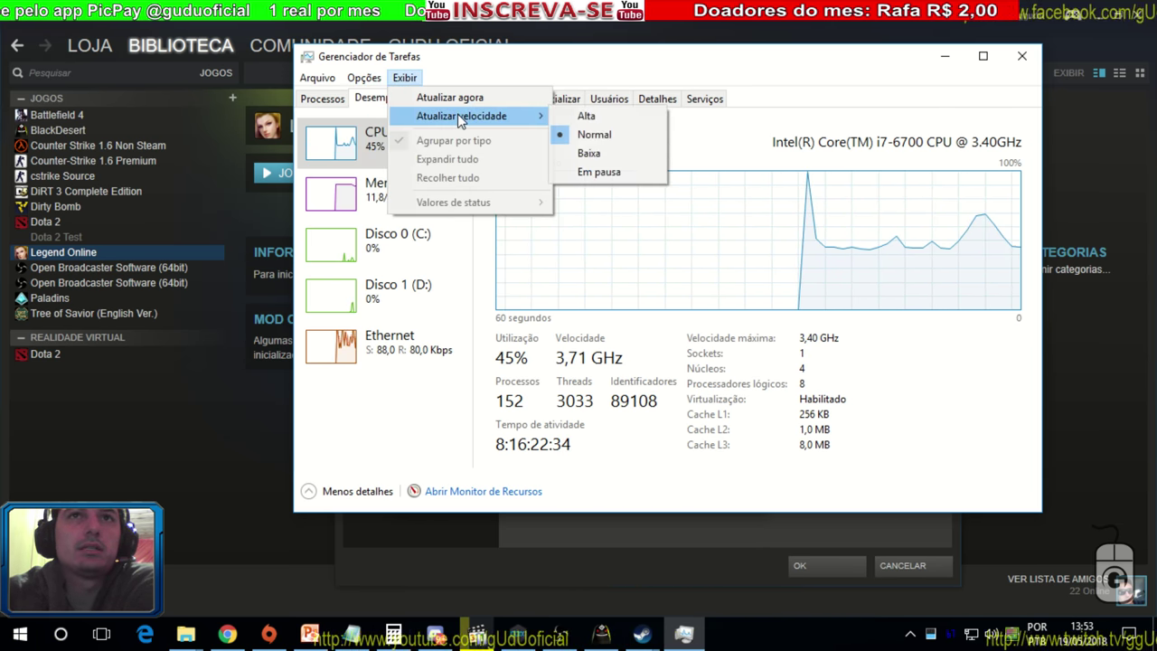
left_click(463, 116)
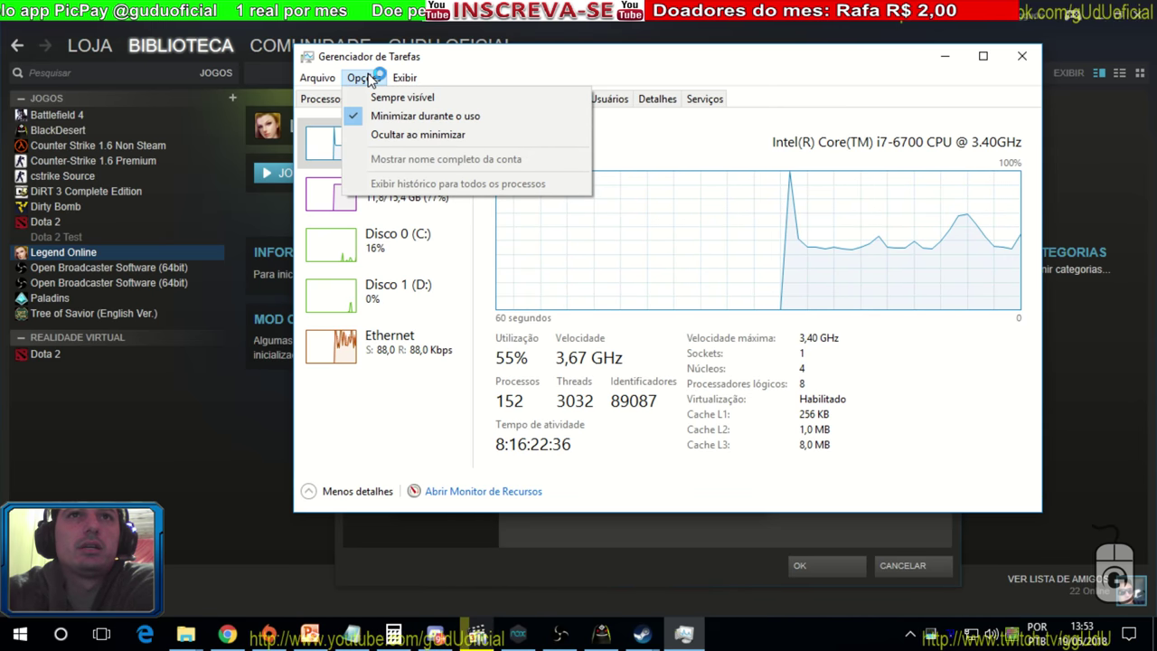
left_click(332, 78)
left_click(361, 77)
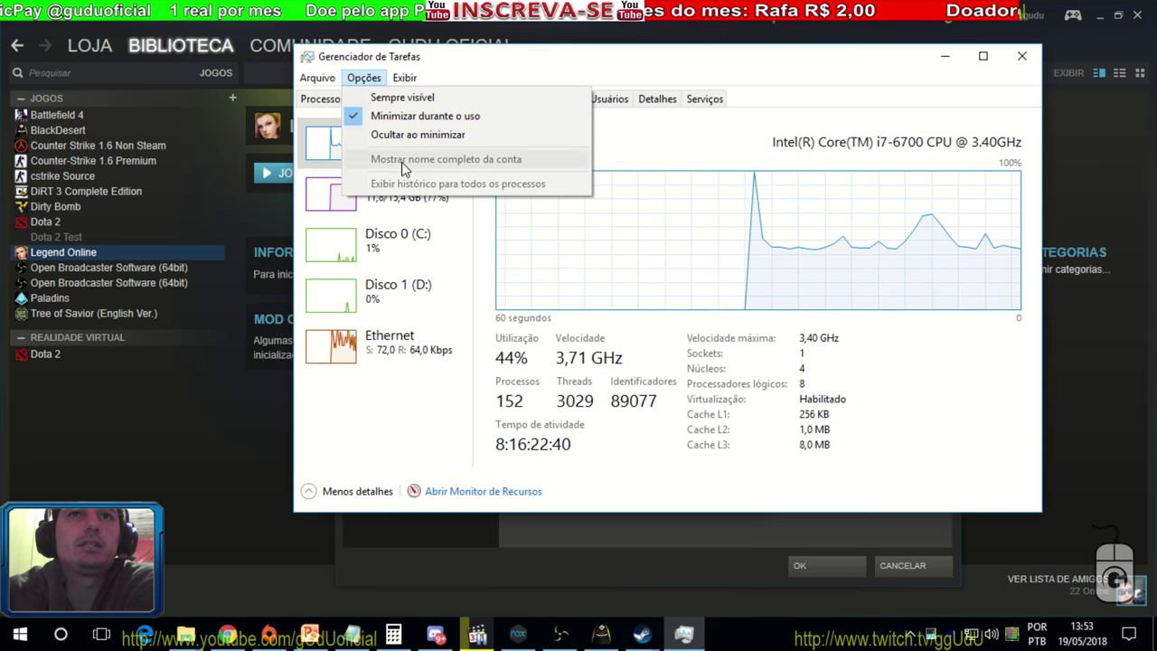
left_click(377, 418)
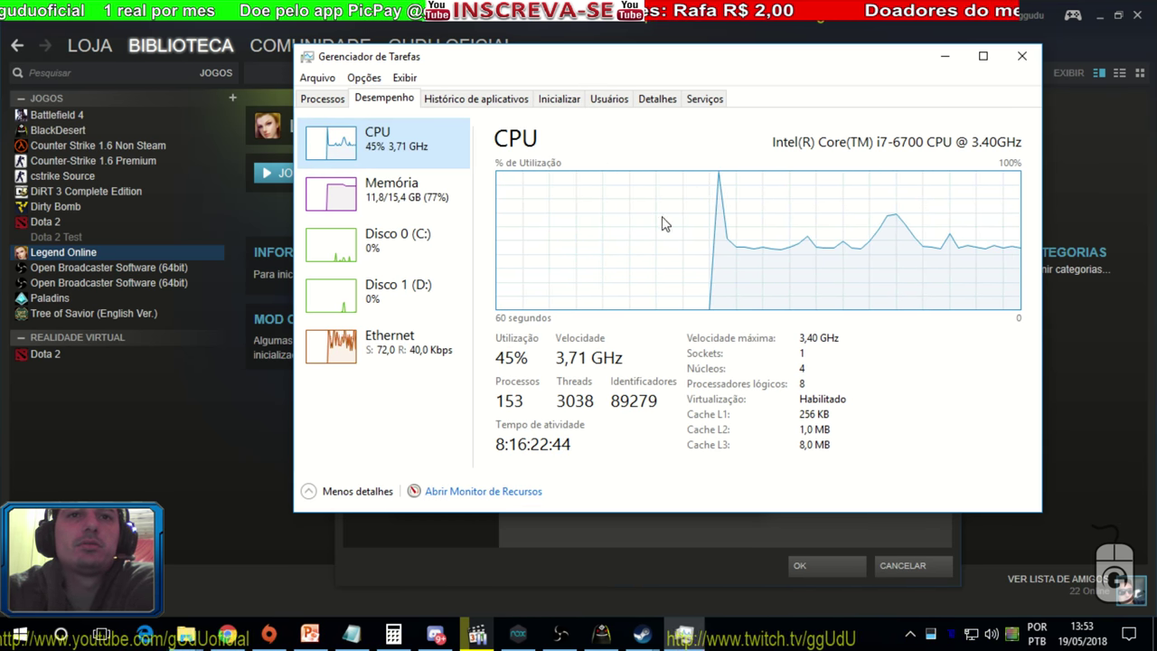
- Switch back to Steam, close the advanced host options, and view the broadcasting (Transmissões) settings and the account's own broadcast page
key("alt+Tab")
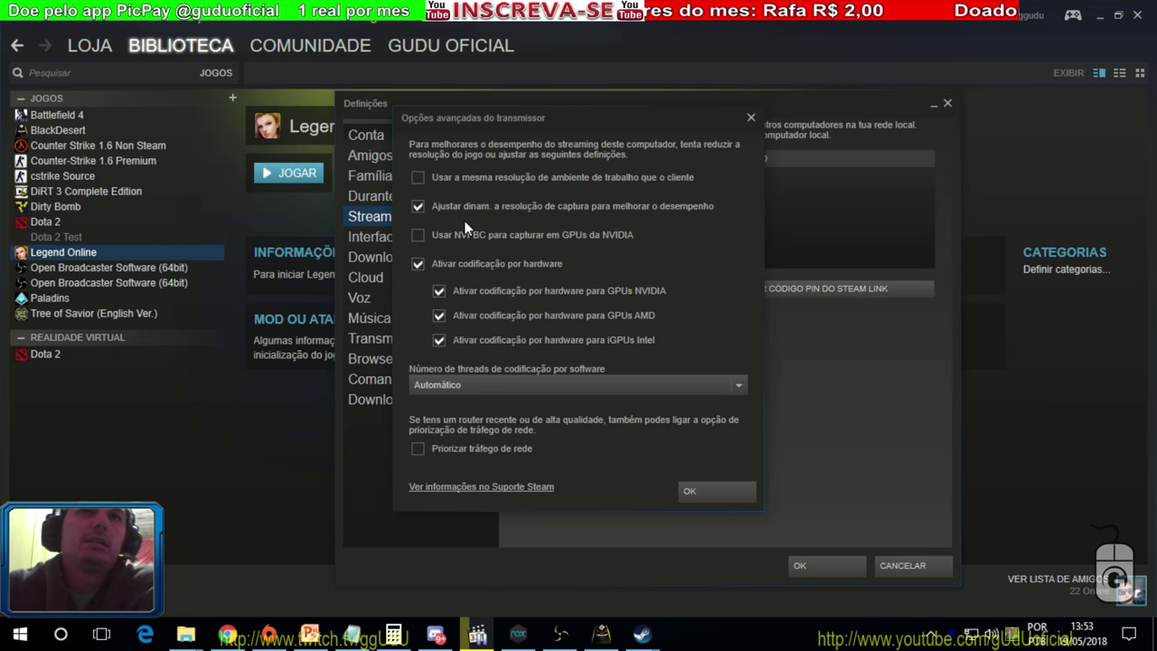
left_click(750, 118)
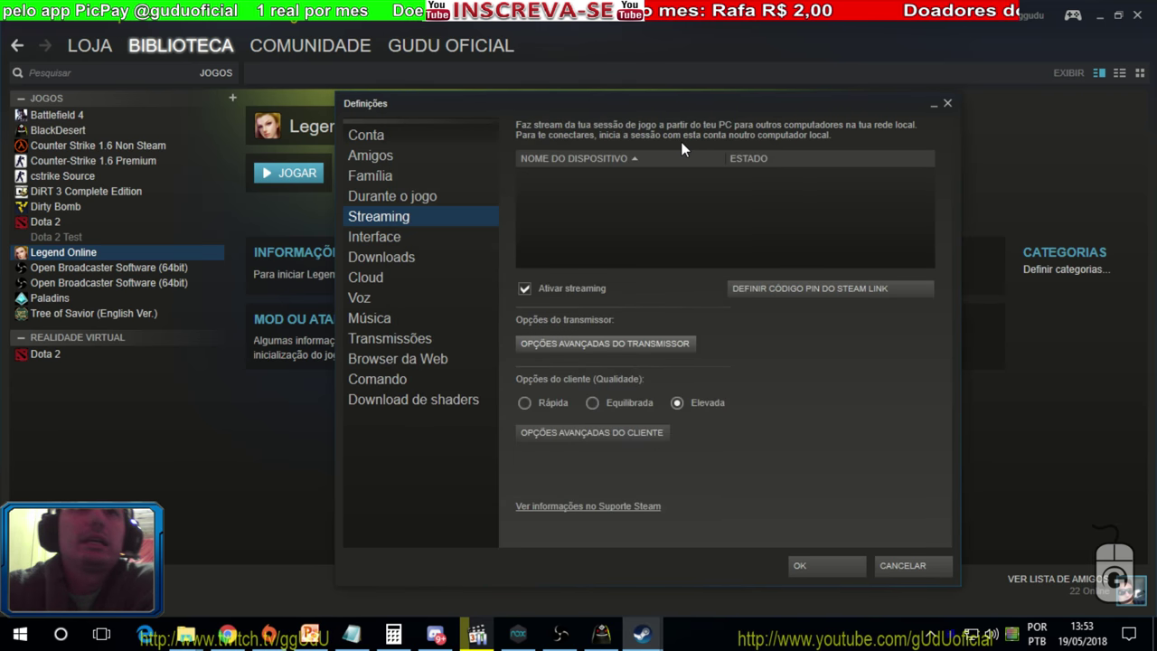
left_click(418, 339)
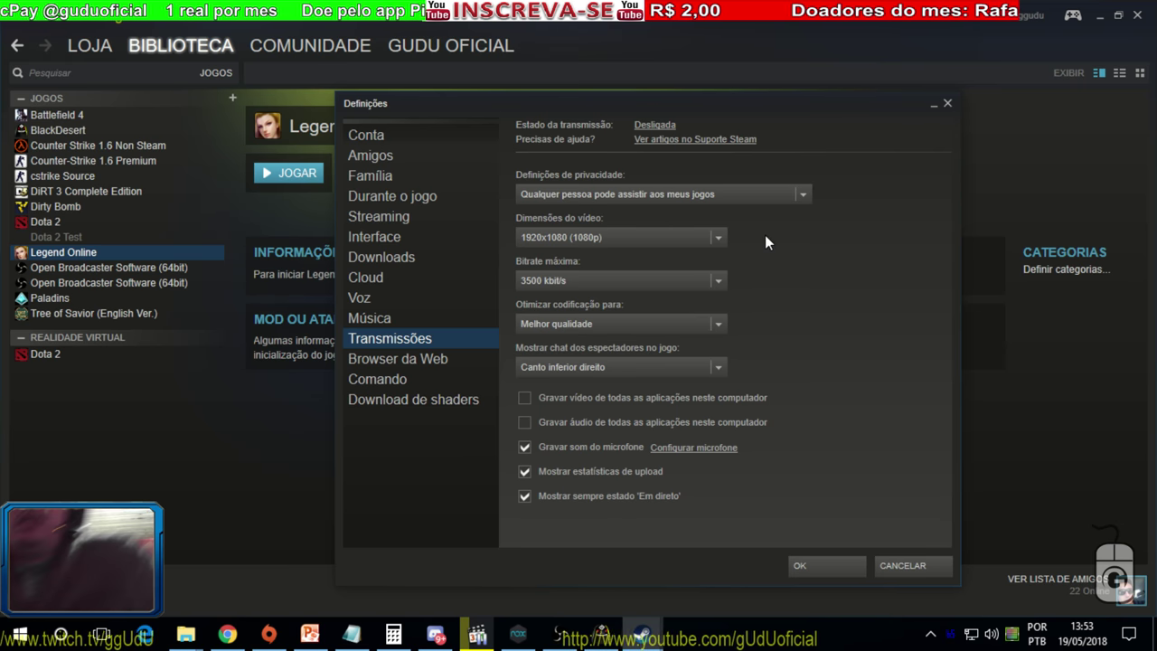
left_click(644, 124)
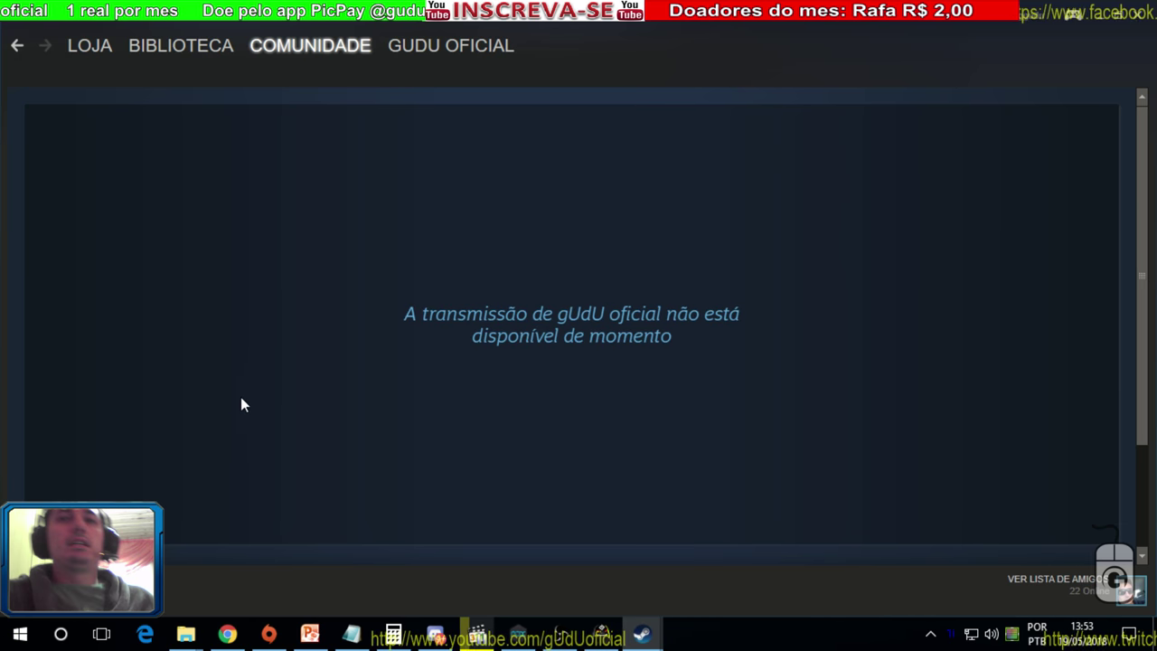
- Return to the games library and bring up the friends list
mouse_move(208, 55)
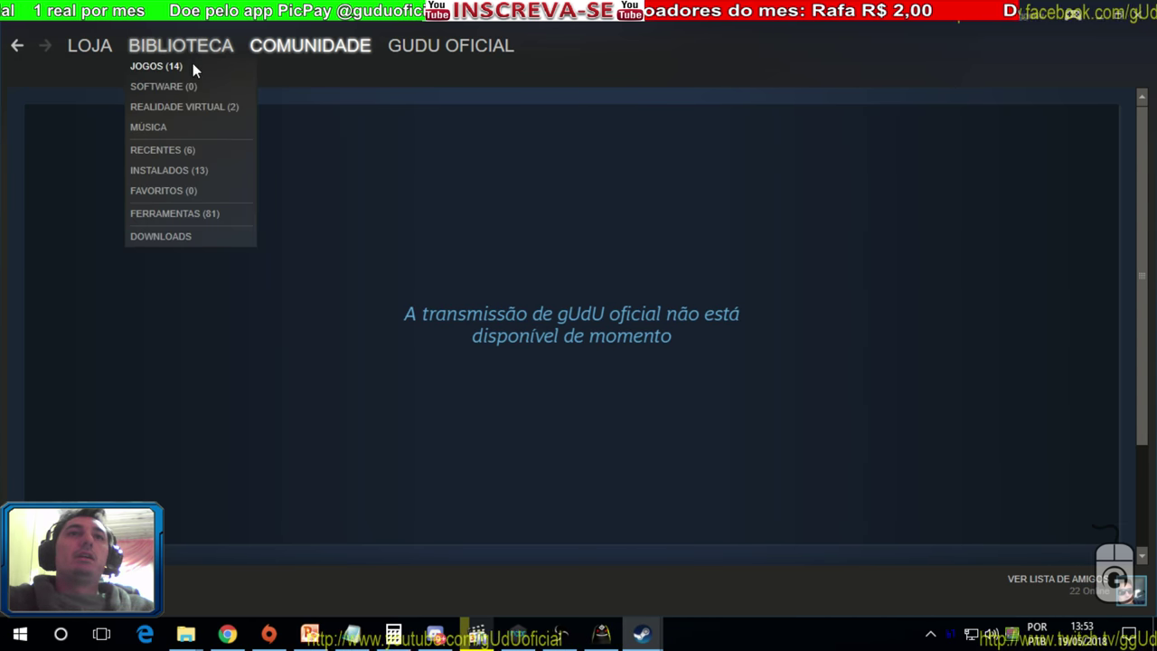
left_click(184, 65)
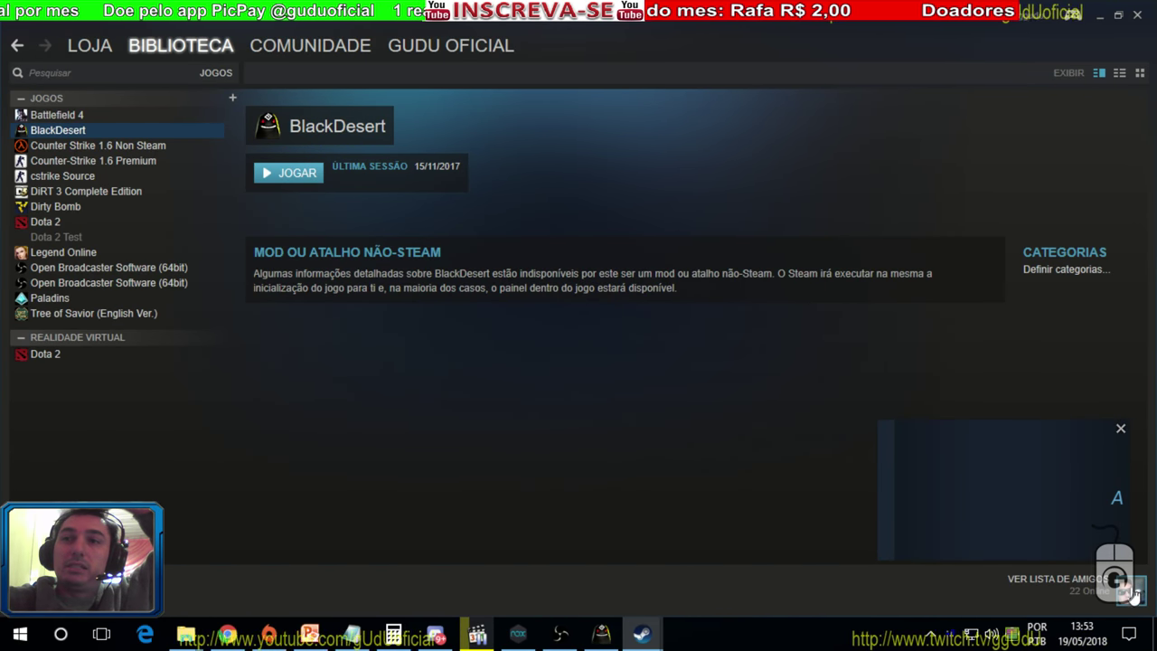
left_click(974, 479)
left_click(1058, 578)
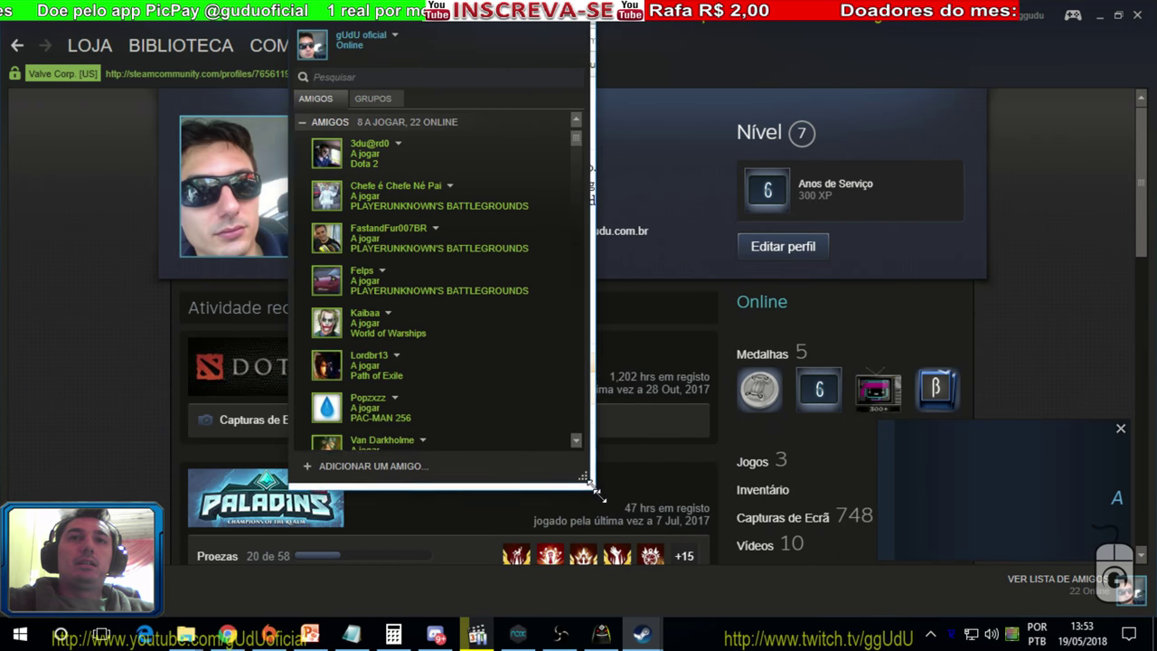
- View the friend options for the Dota 2 player, and request to watch the game of the friend playing PAC-MAN 256
left_click(397, 144)
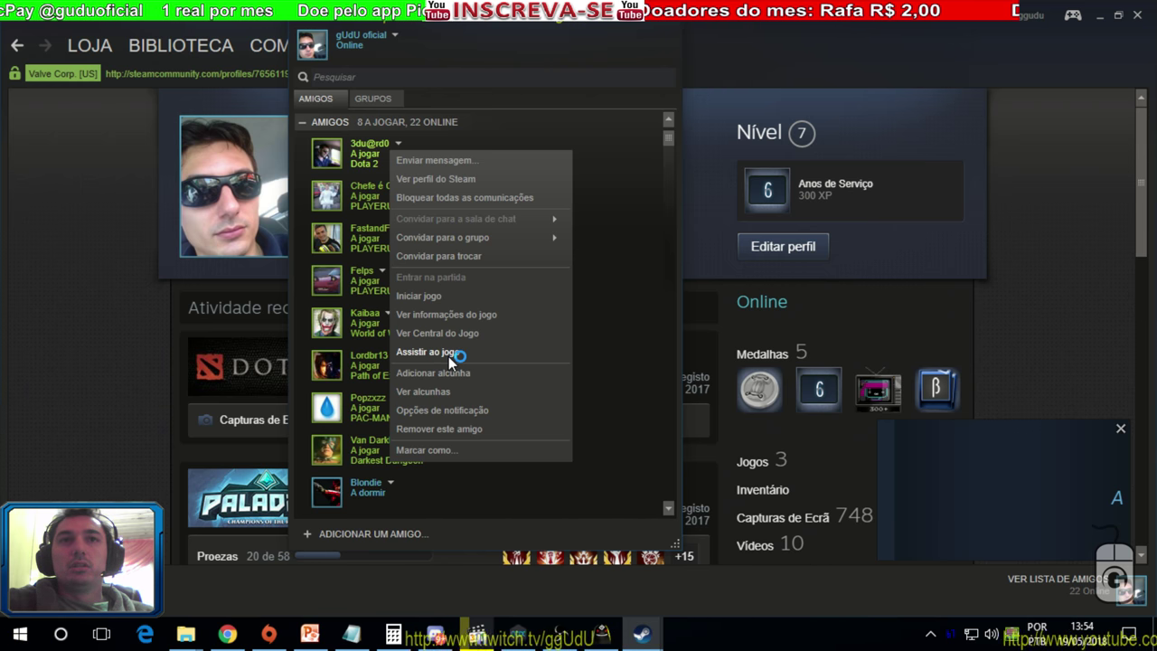
left_click(615, 421)
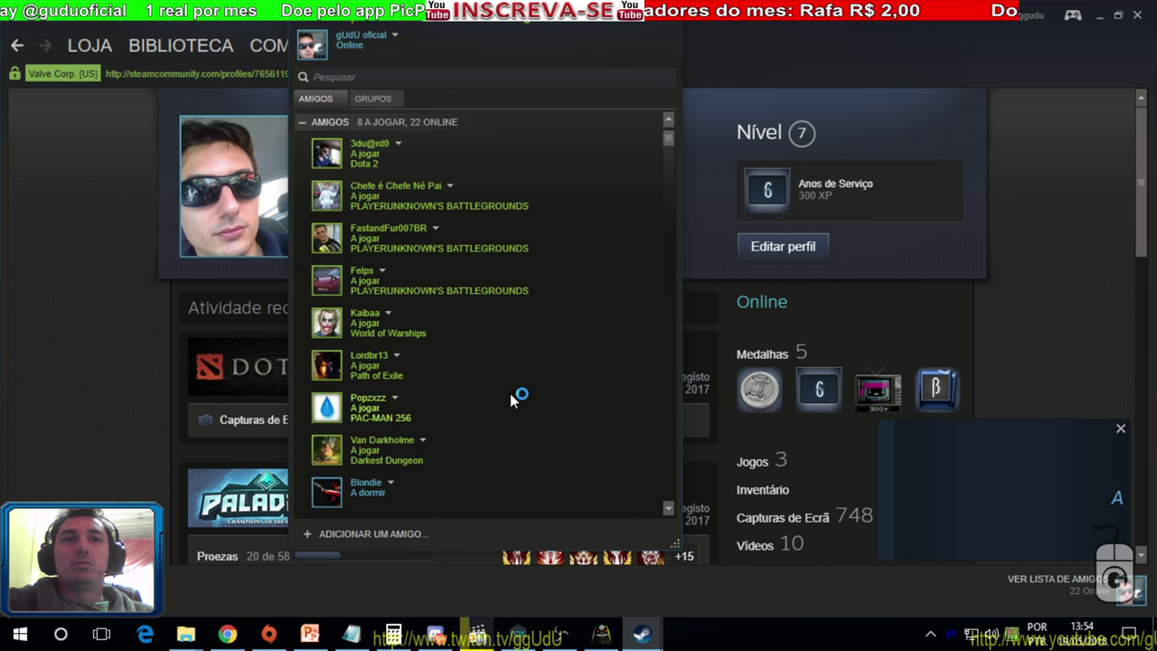
left_click(395, 398)
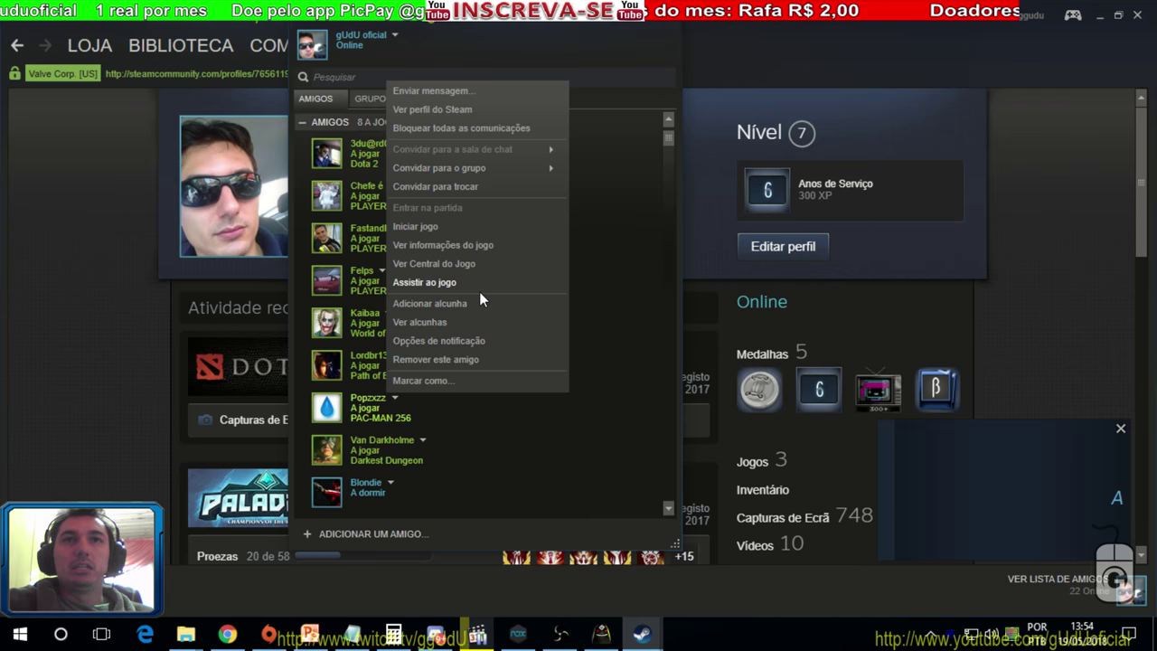
left_click(455, 284)
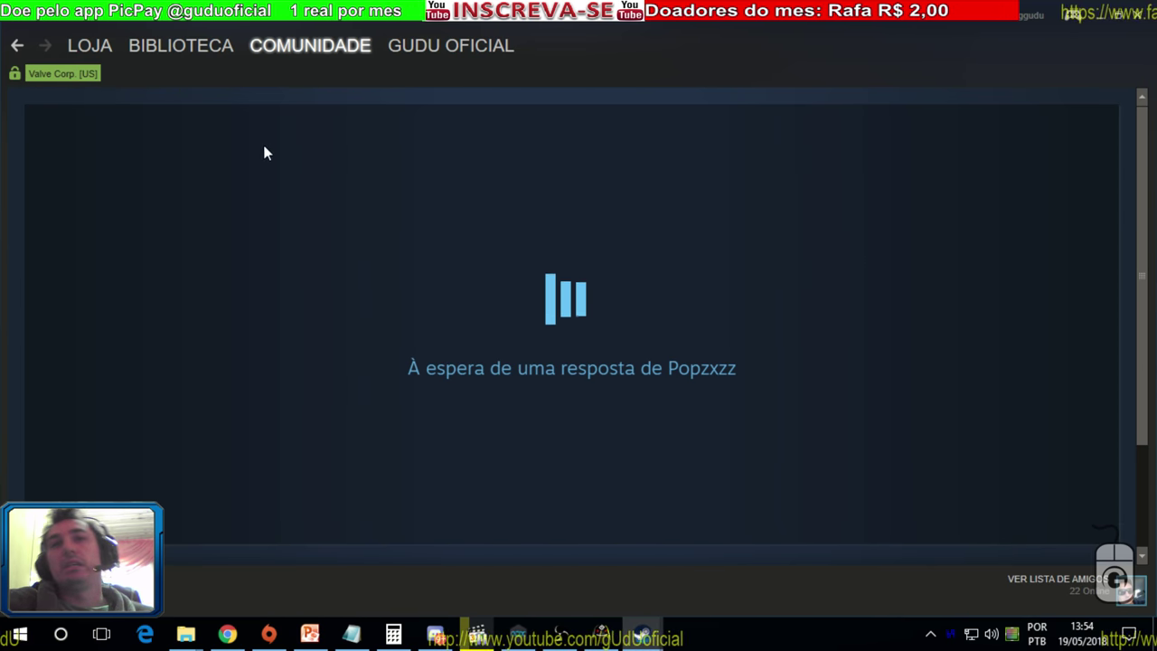
- Return to the games library and close the leftover Battlefield 4, Counter-Strike and PointBlank properties, settings and friends windows
mouse_move(175, 45)
left_click(167, 67)
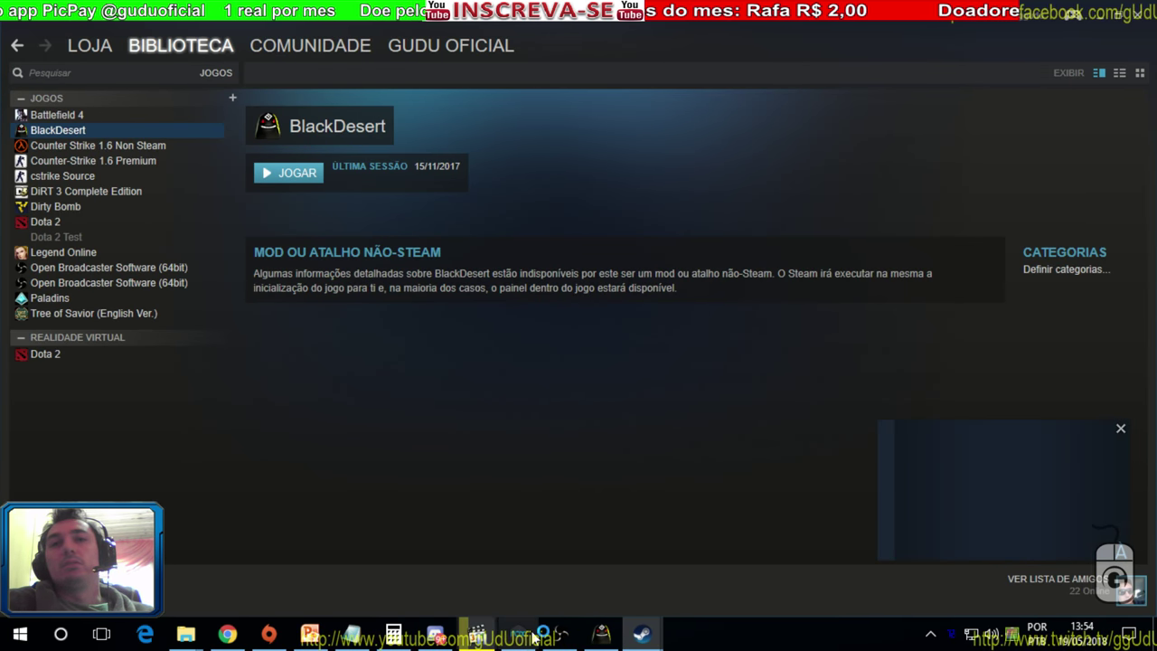
mouse_move(642, 633)
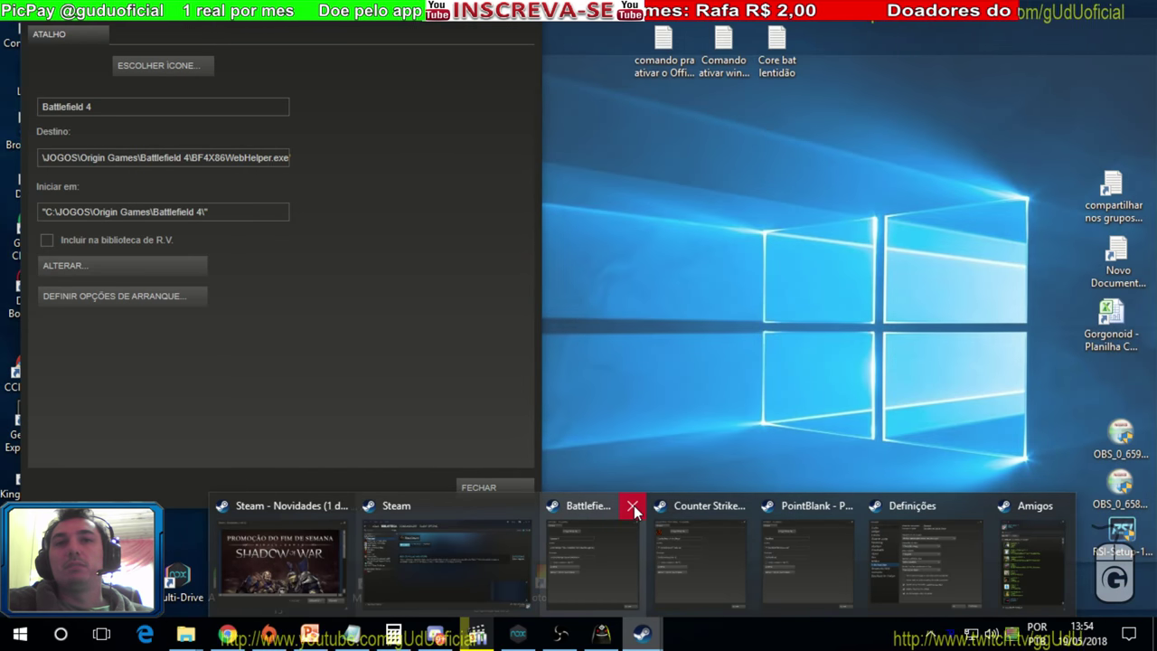
left_click(633, 506)
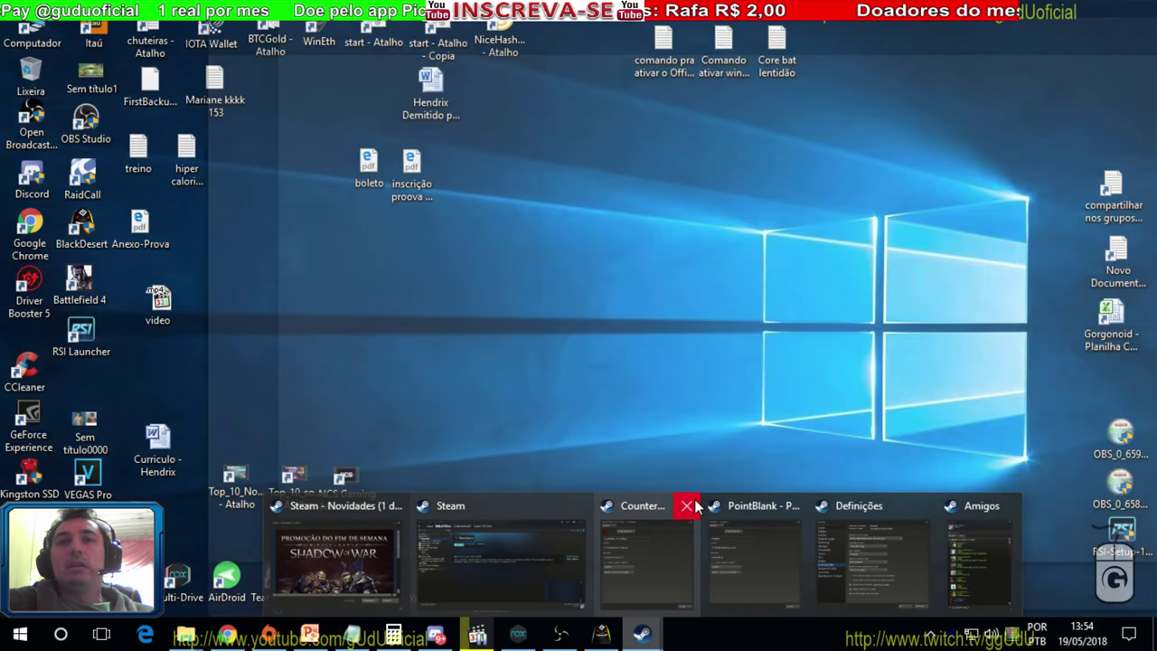
left_click(688, 508)
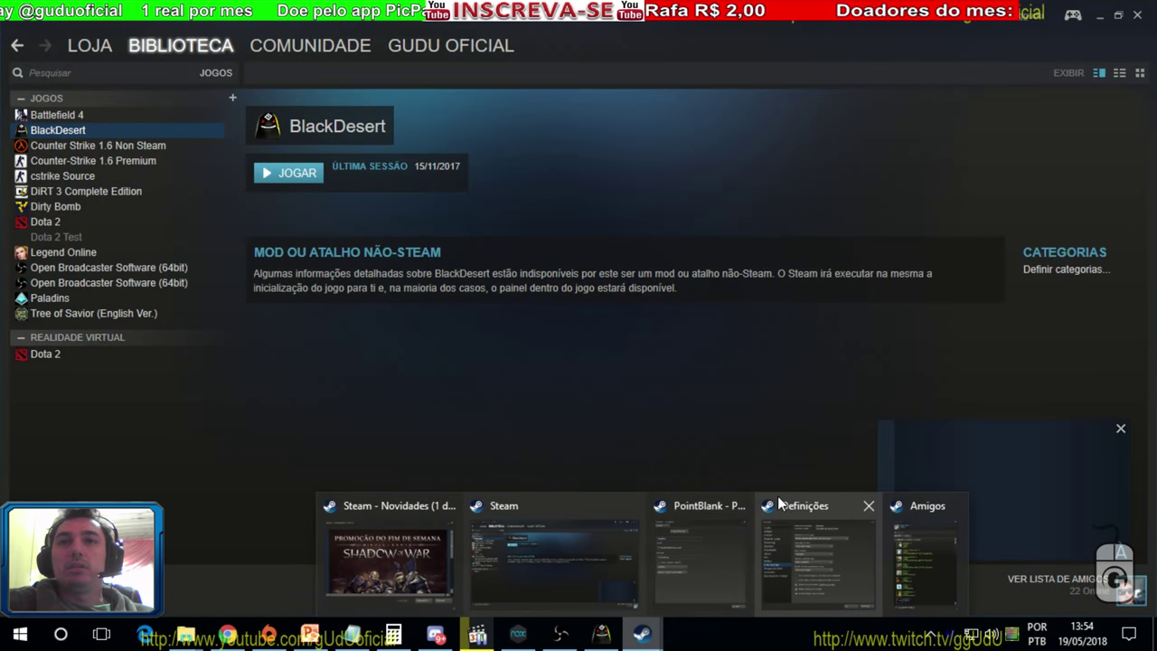
left_click(737, 506)
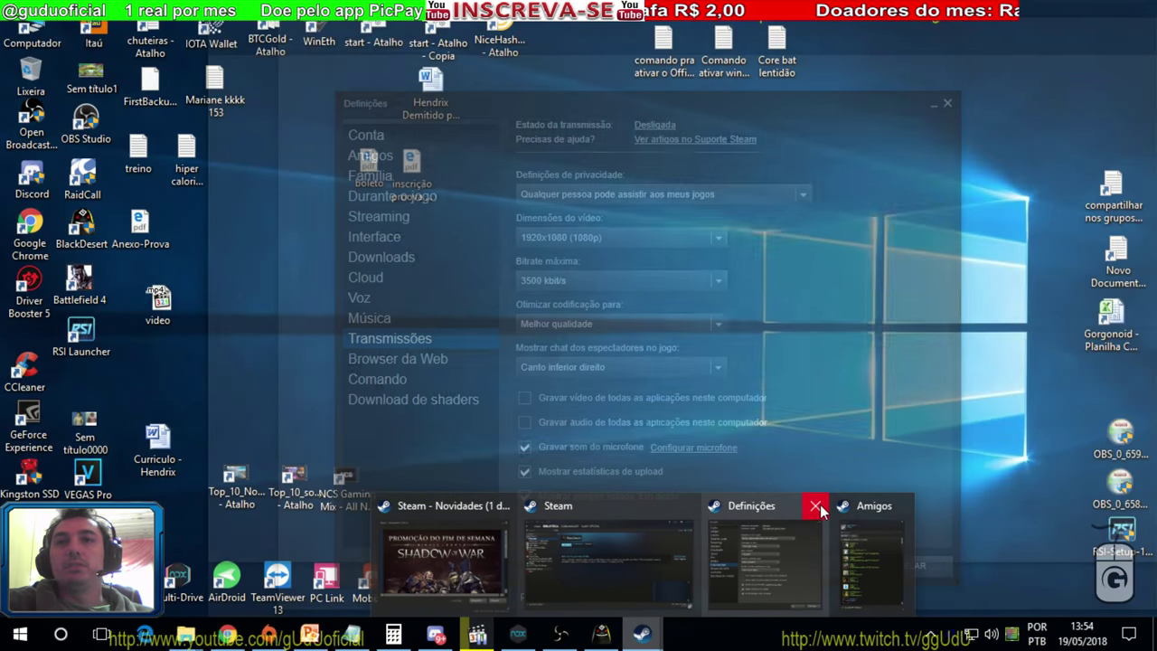
left_click(815, 506)
left_click(834, 507)
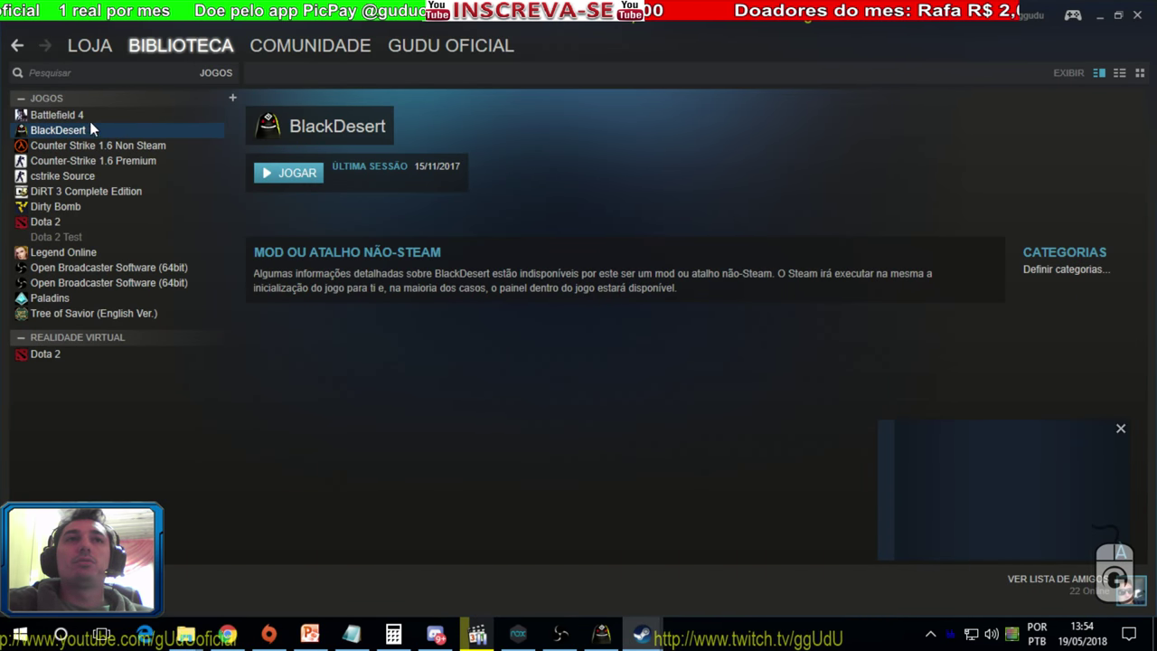
mouse_move(174, 47)
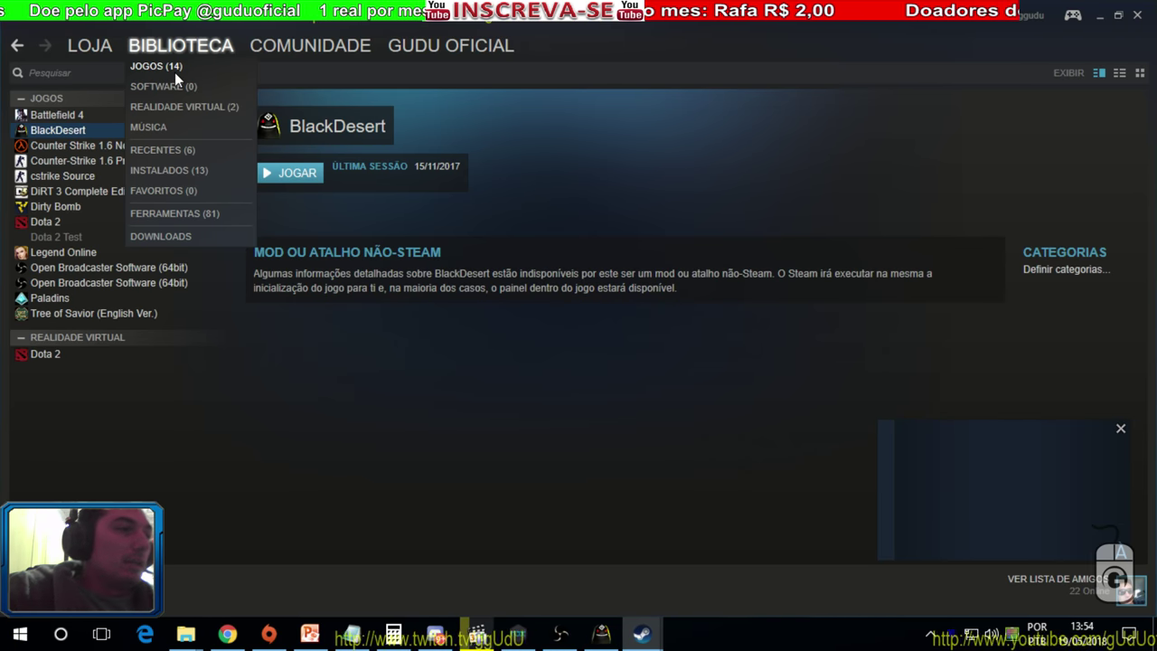
key("alt+Tab")
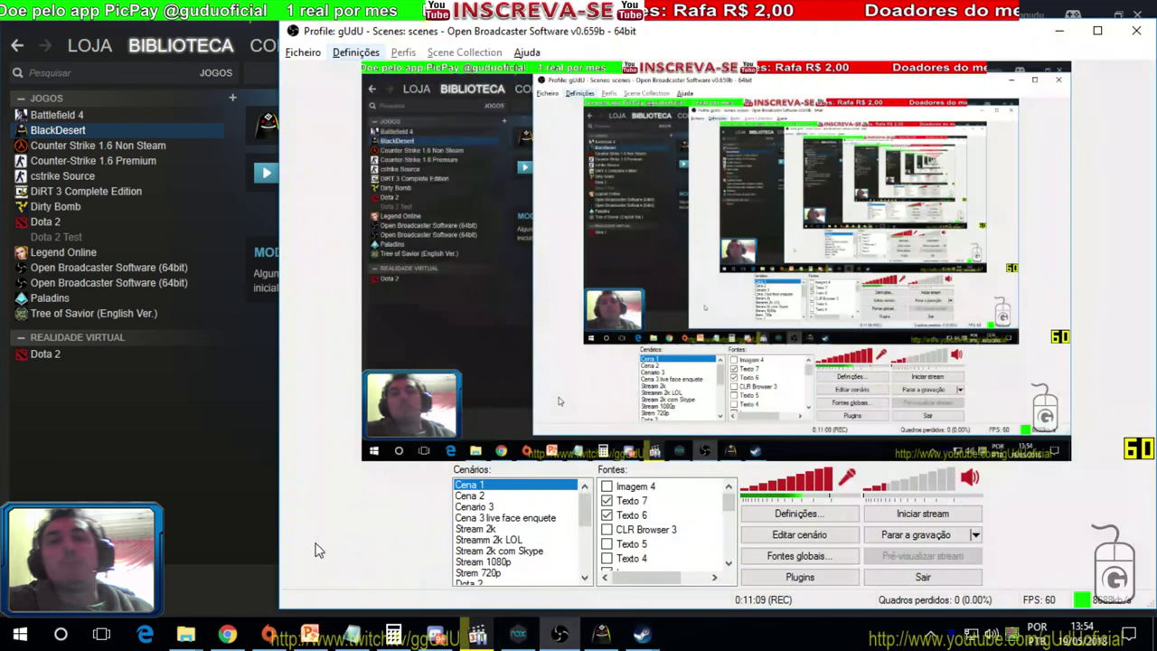
key("alt+Tab")
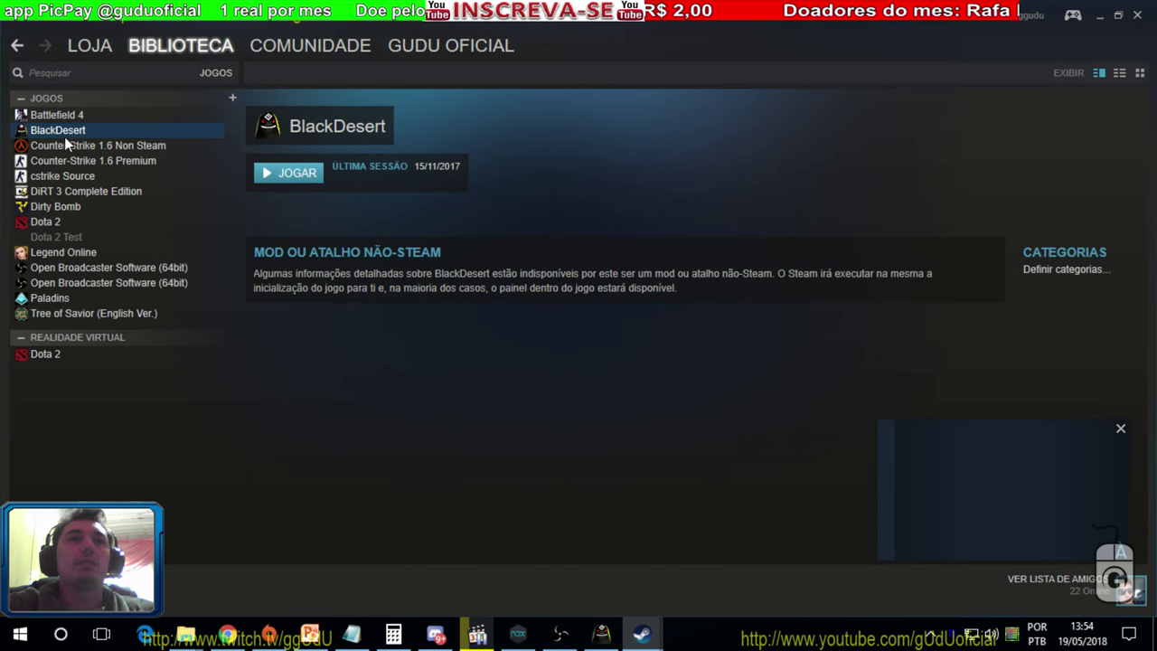
- Open the properties of Dota 2 and view its launch options, closing them without changes
left_click(59, 221)
right_click(59, 222)
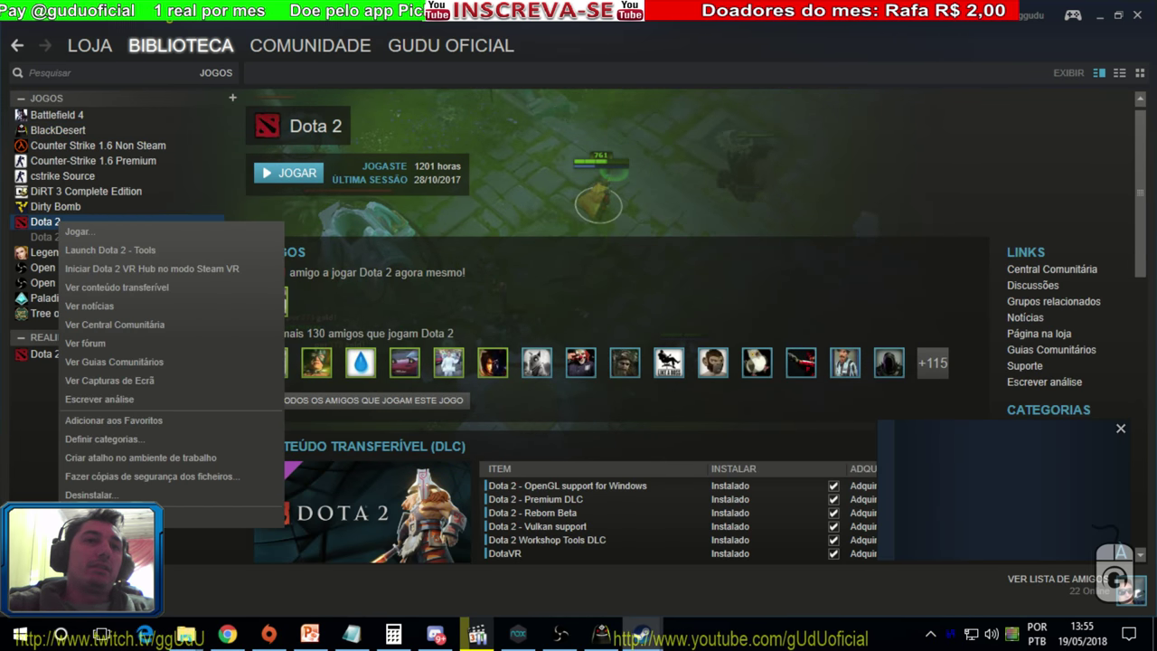
left_click(99, 513)
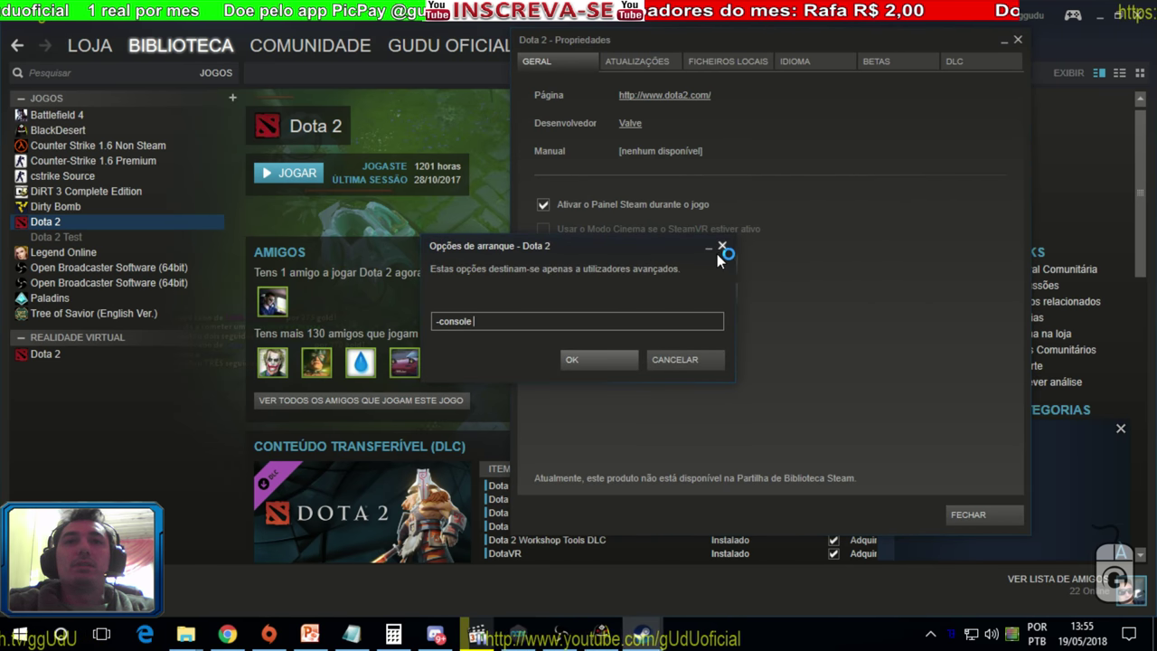
left_click(724, 246)
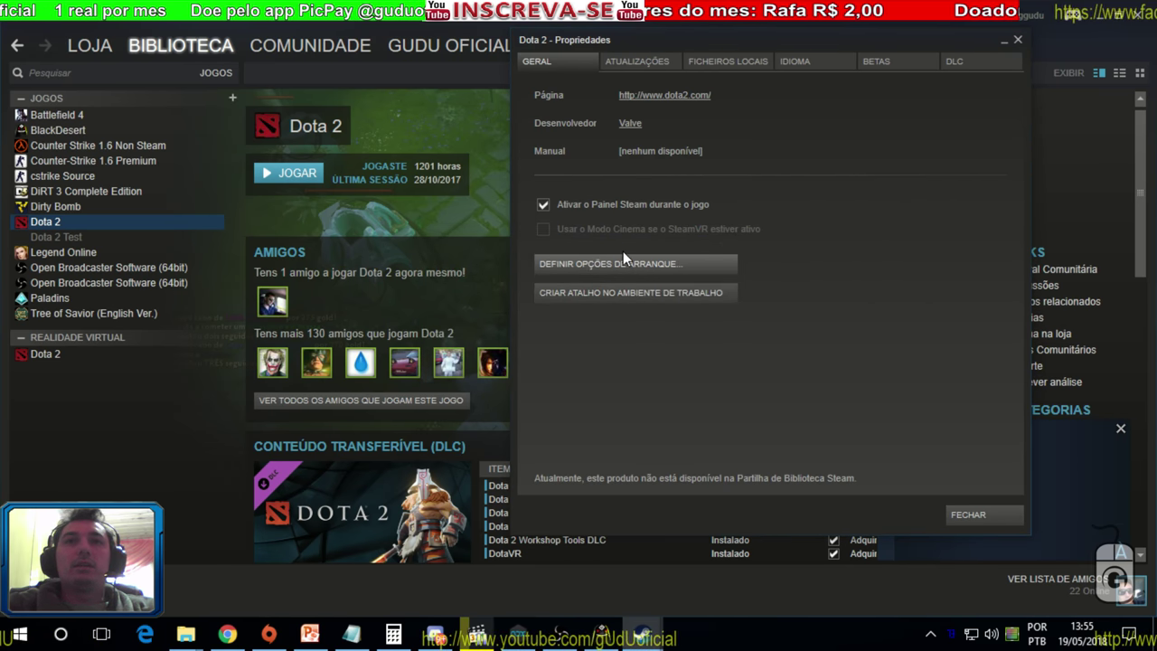
- Open Dota 2's installation folder from its local files properties
left_click(741, 59)
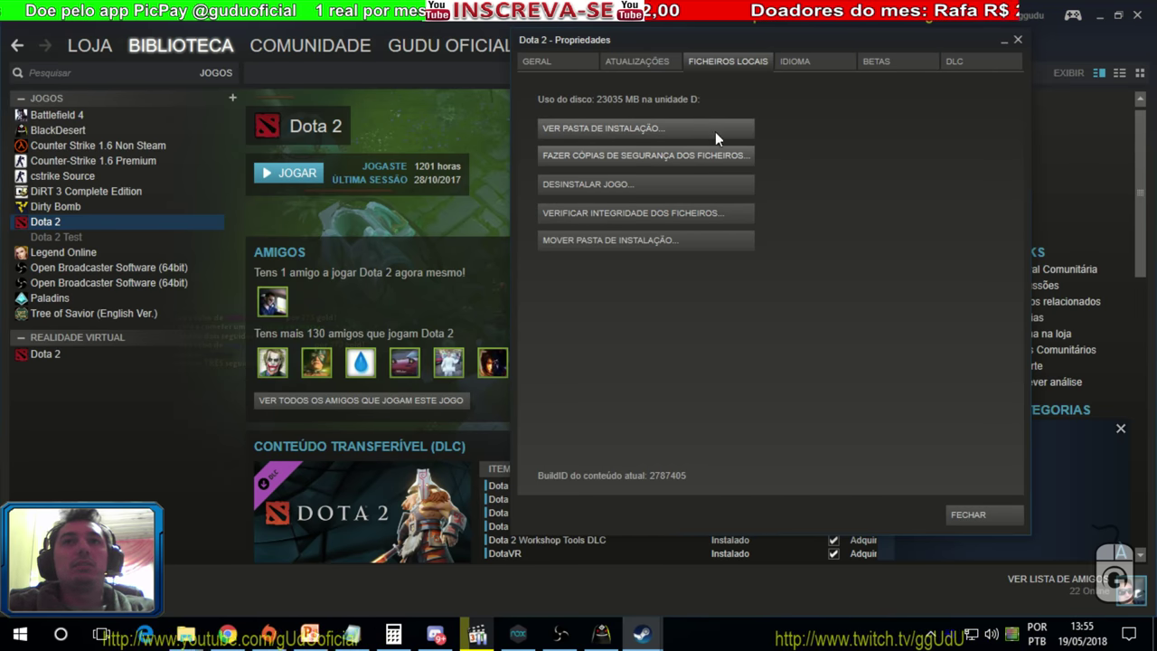
left_click(668, 132)
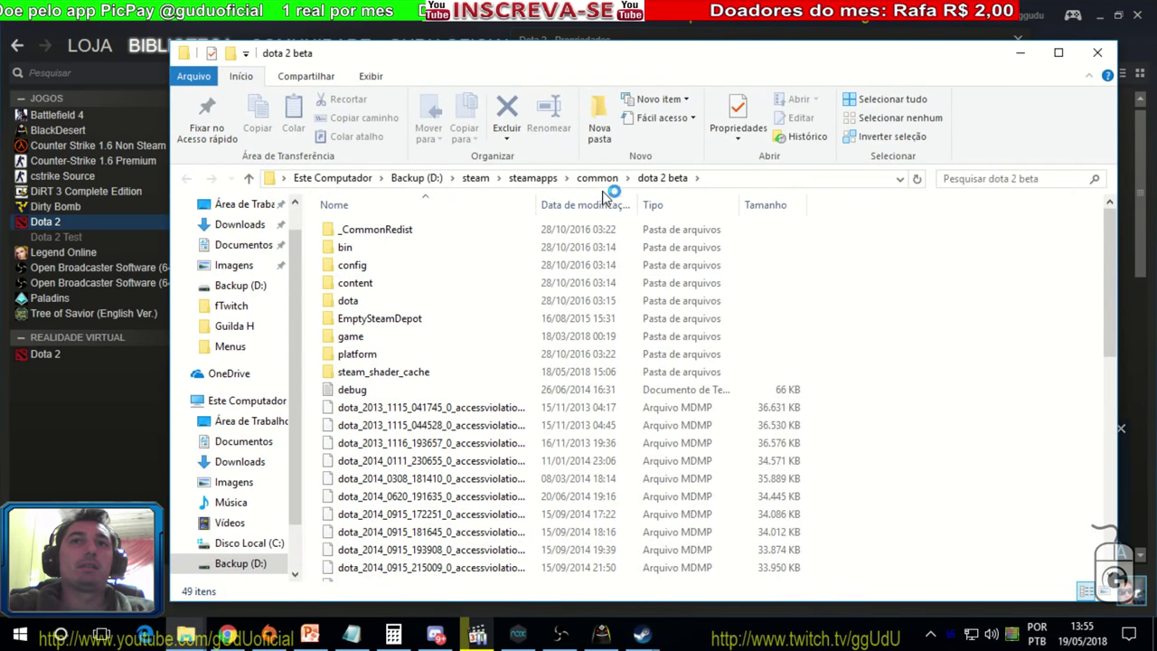
- View the common folder of installed games, reopen dota 2 beta and look through its contents
left_click(600, 179)
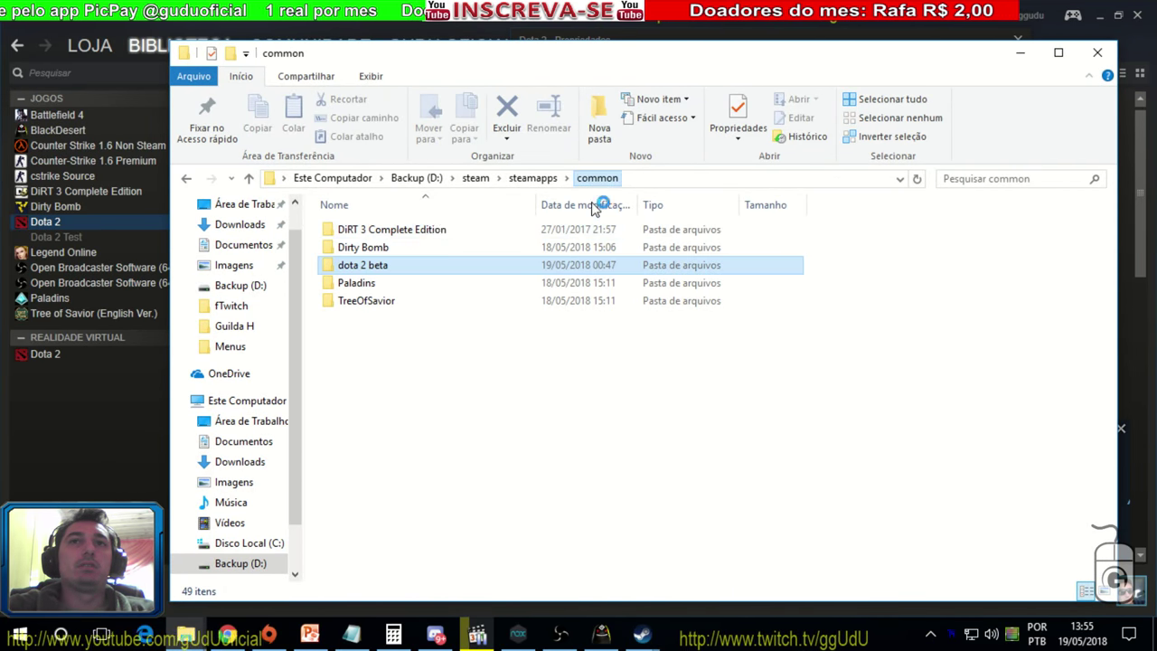
double_click(398, 269)
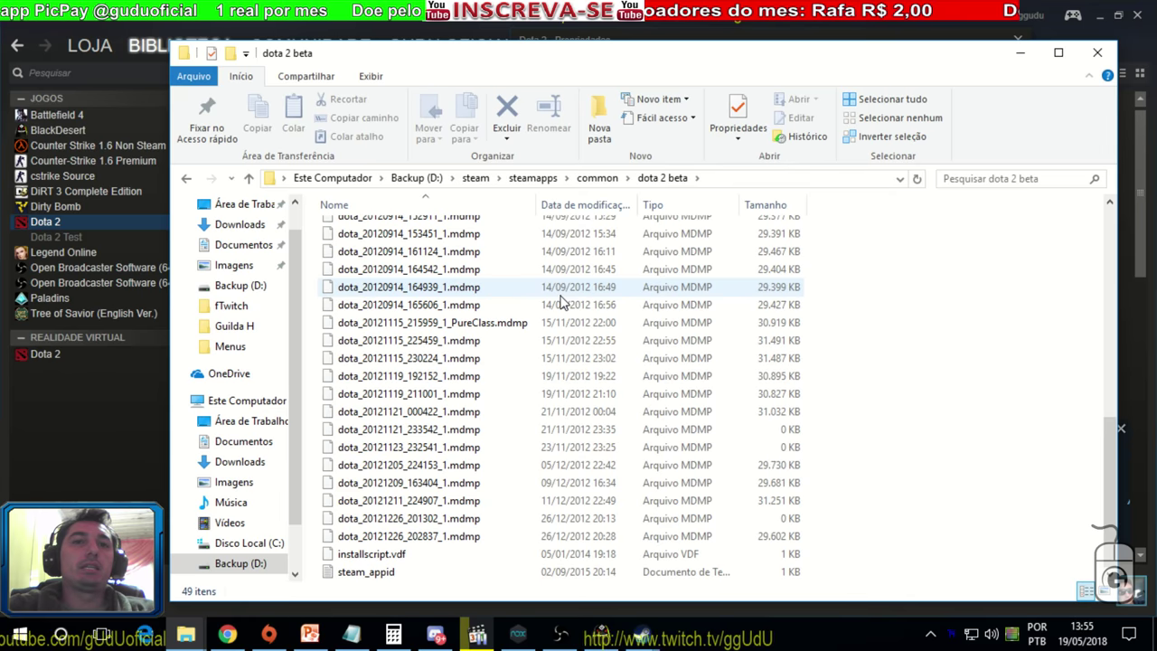
scroll(560, 303, "up", 10)
scroll(560, 303, "down", 8)
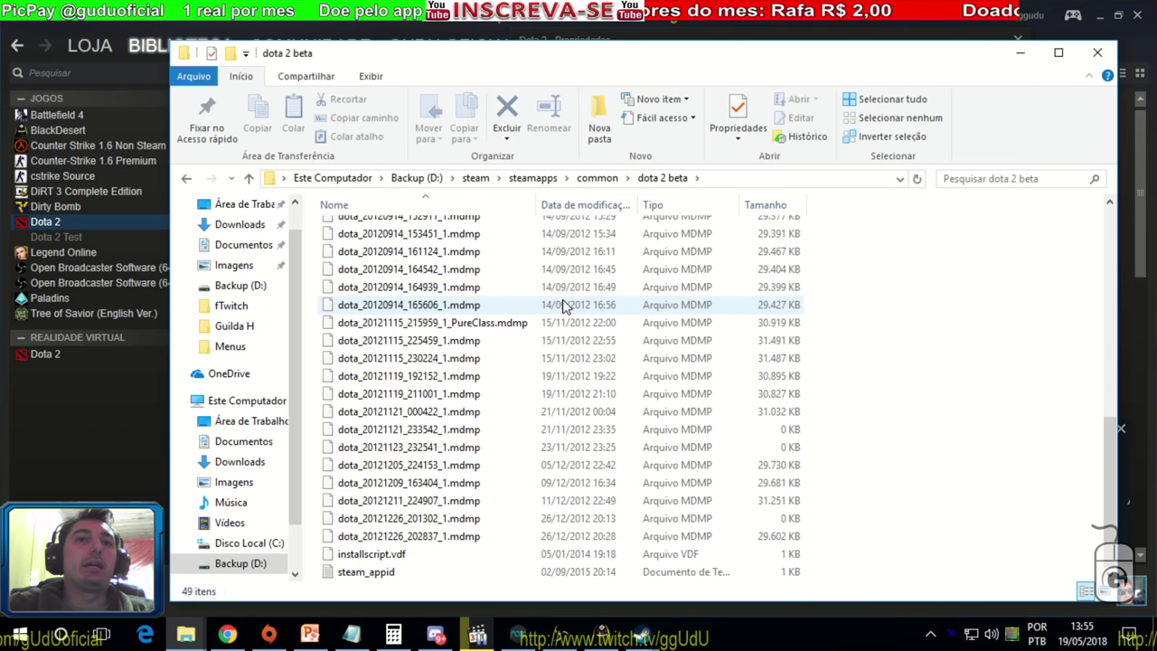
scroll(561, 304, "up", 8)
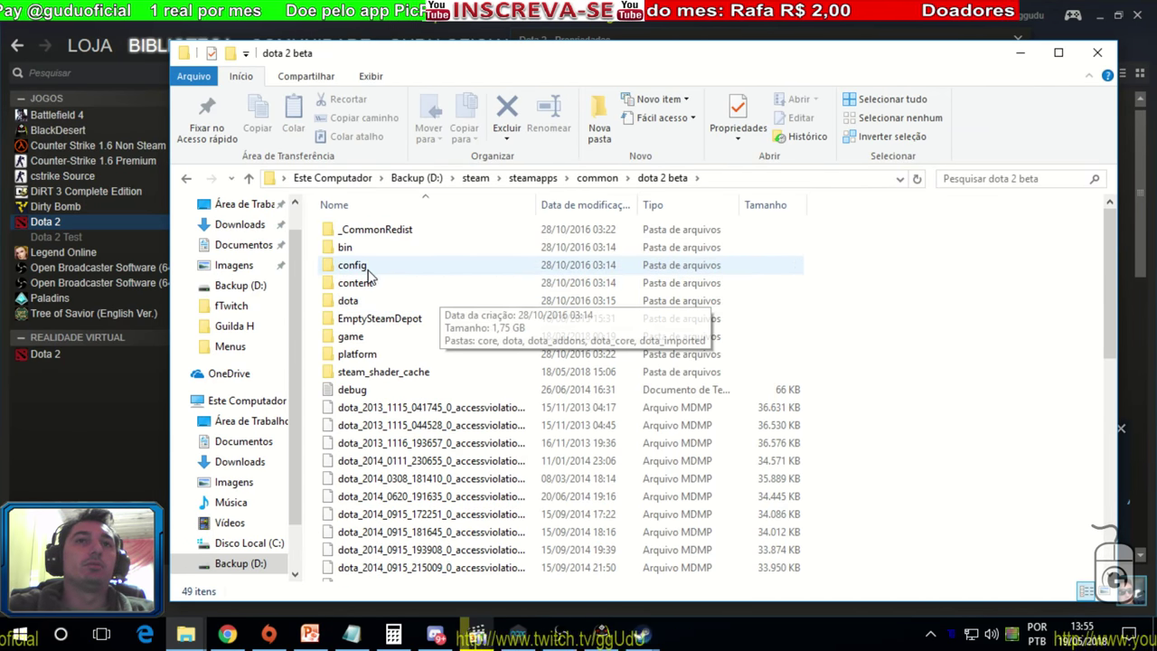
- Look inside the dota folder and the game\core folder, returning to dota 2 beta each time
double_click(364, 301)
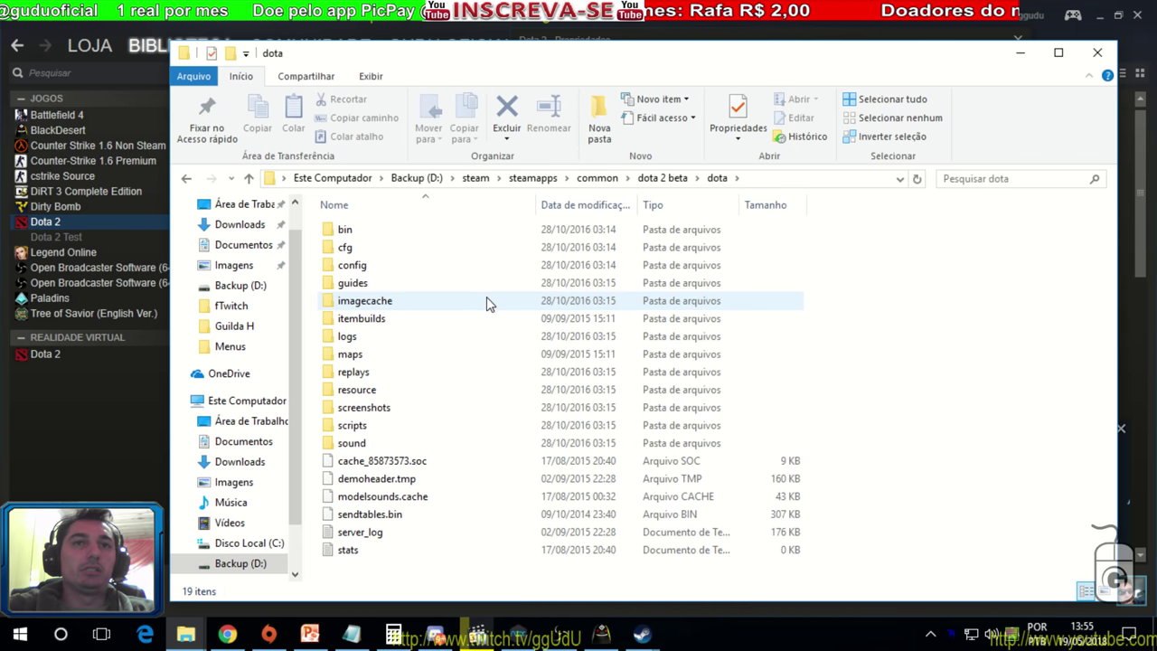
key("alt+Left")
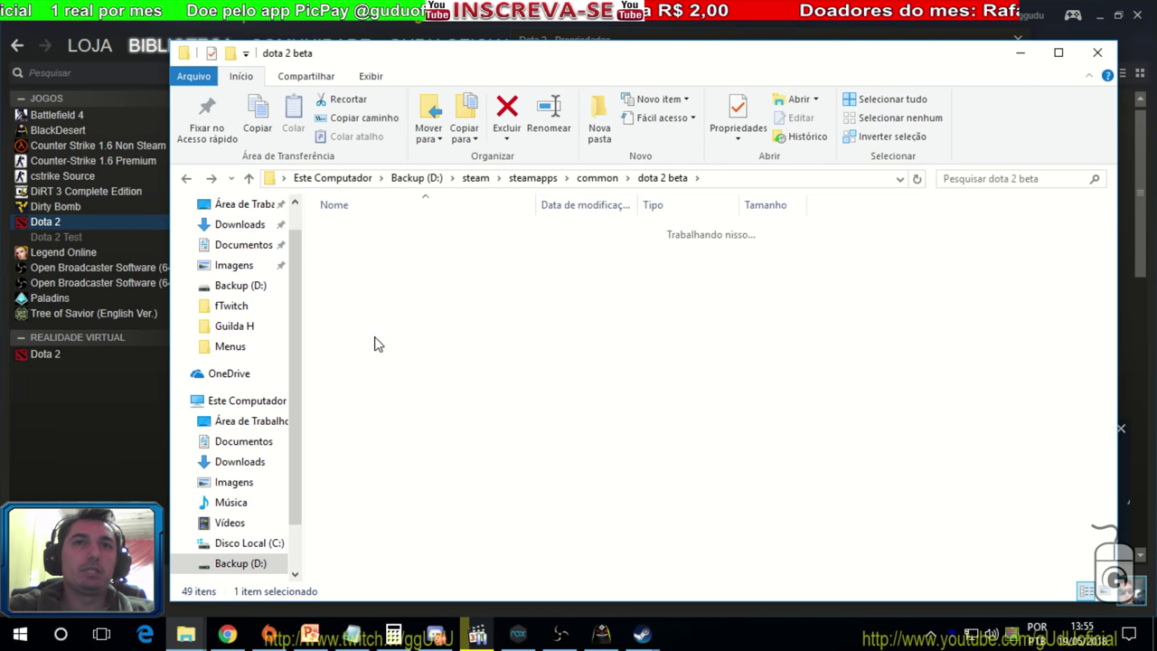
double_click(406, 268)
double_click(371, 252)
scroll(398, 258, "down", 2)
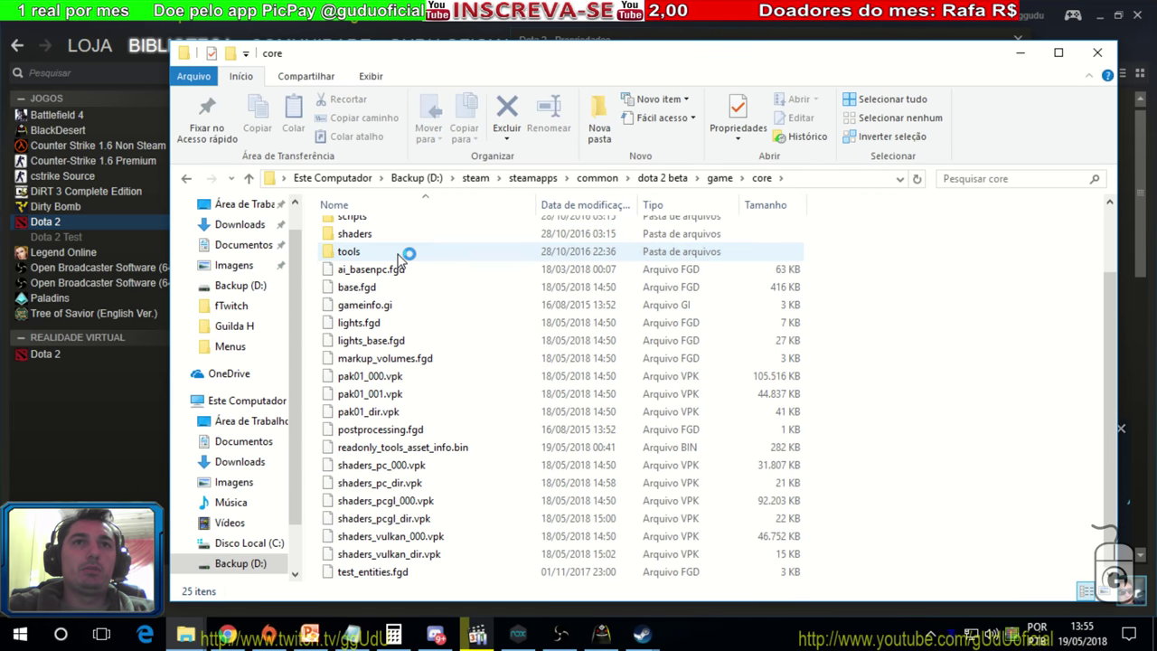
scroll(399, 258, "up", 2)
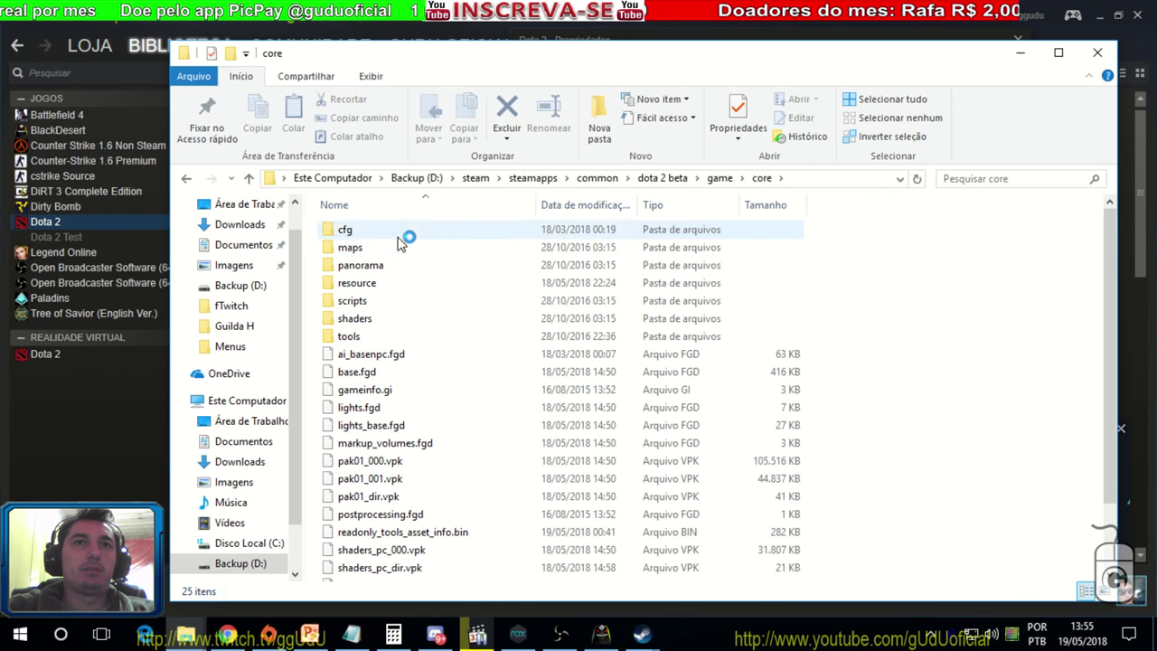
key("BackSpace")
key("BackSpace")
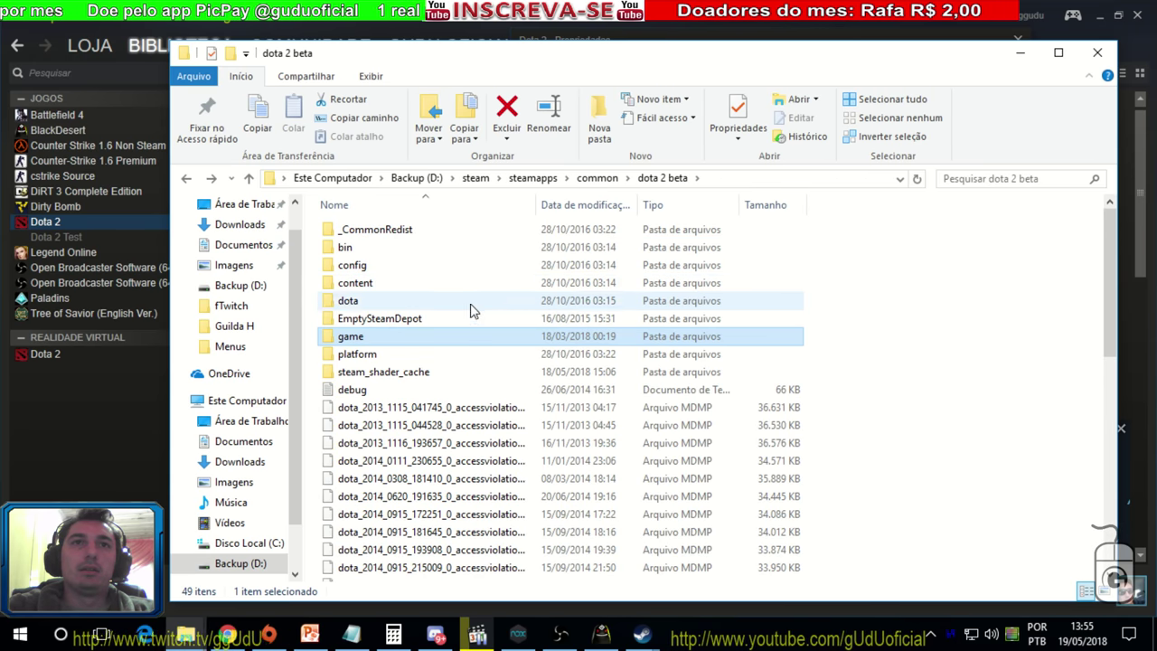
- Look inside the bin\tools folder of dota 2 beta and go back up to the common folder
scroll(445, 334, "down", 4)
scroll(443, 331, "up", 4)
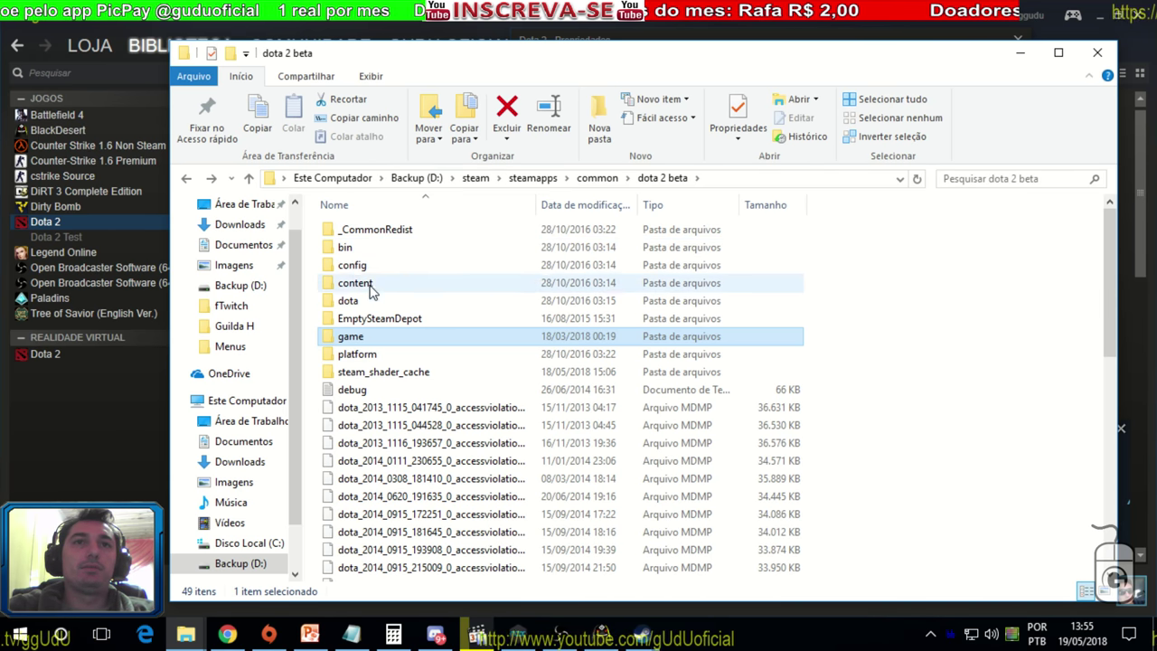
double_click(359, 249)
double_click(353, 234)
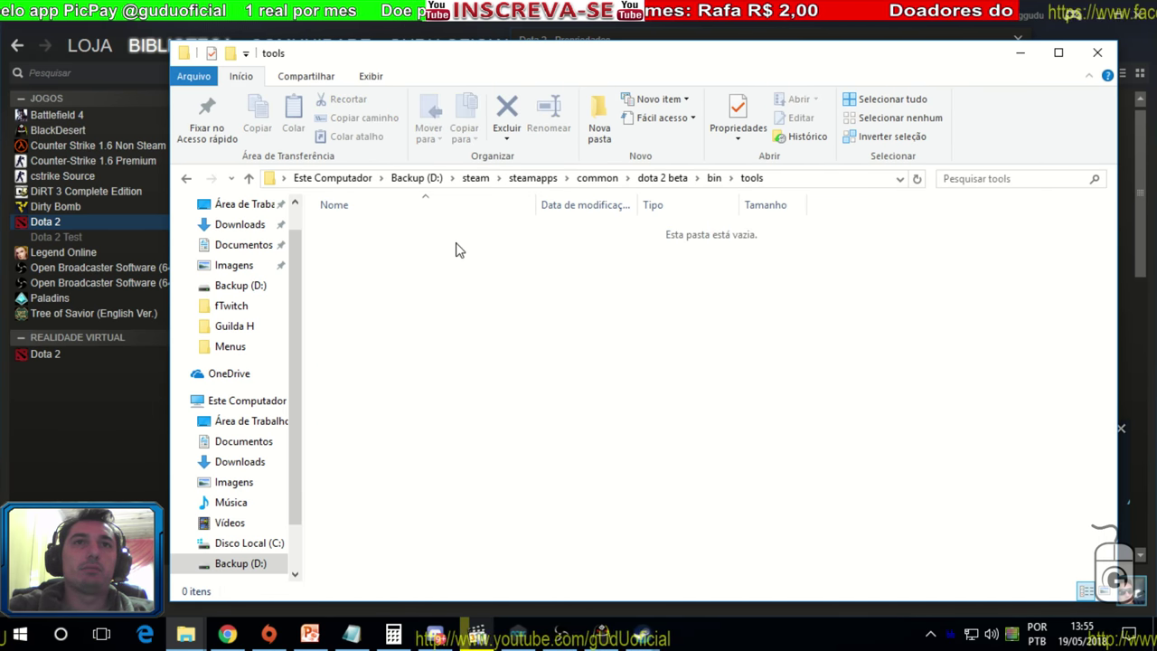
key("BackSpace")
key("BackSpace")
key("BackSpace")
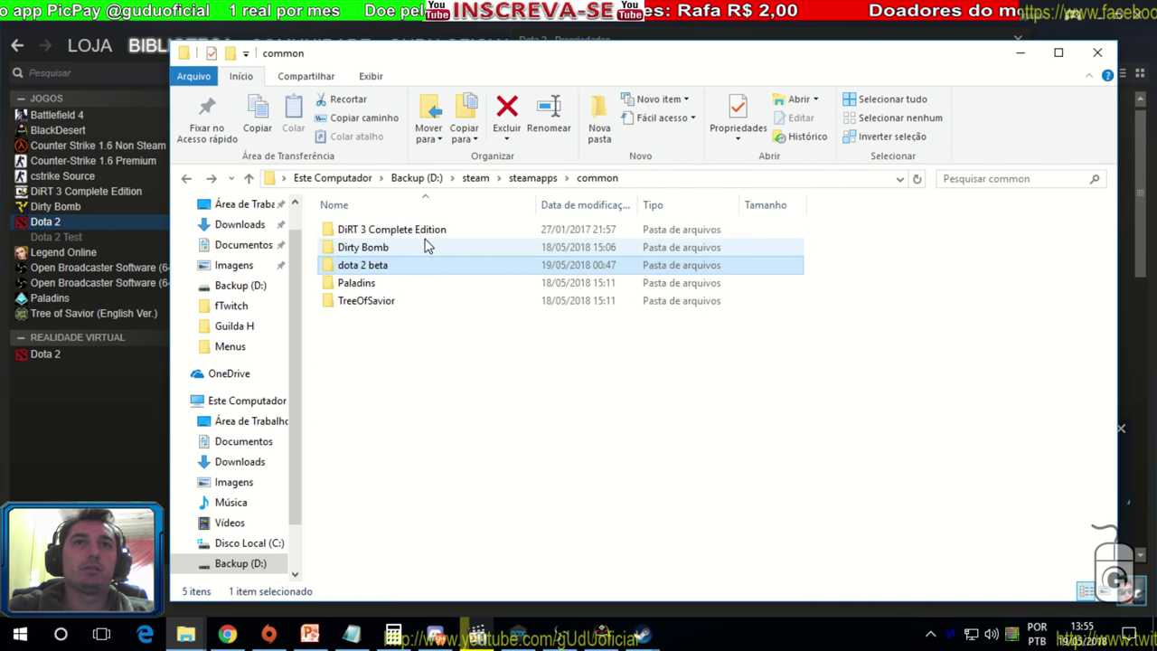
- Open the game\dota folder inside dota 2 beta and look through its files
double_click(380, 271)
scroll(401, 271, "down", 10)
scroll(425, 271, "up", 10)
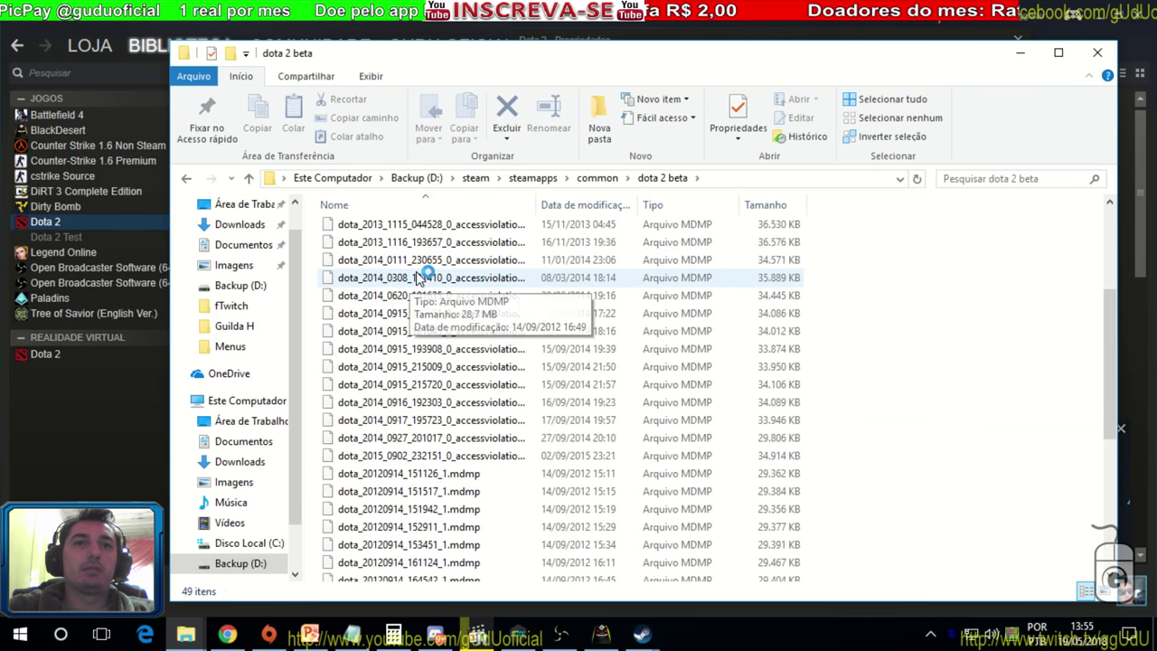
double_click(371, 337)
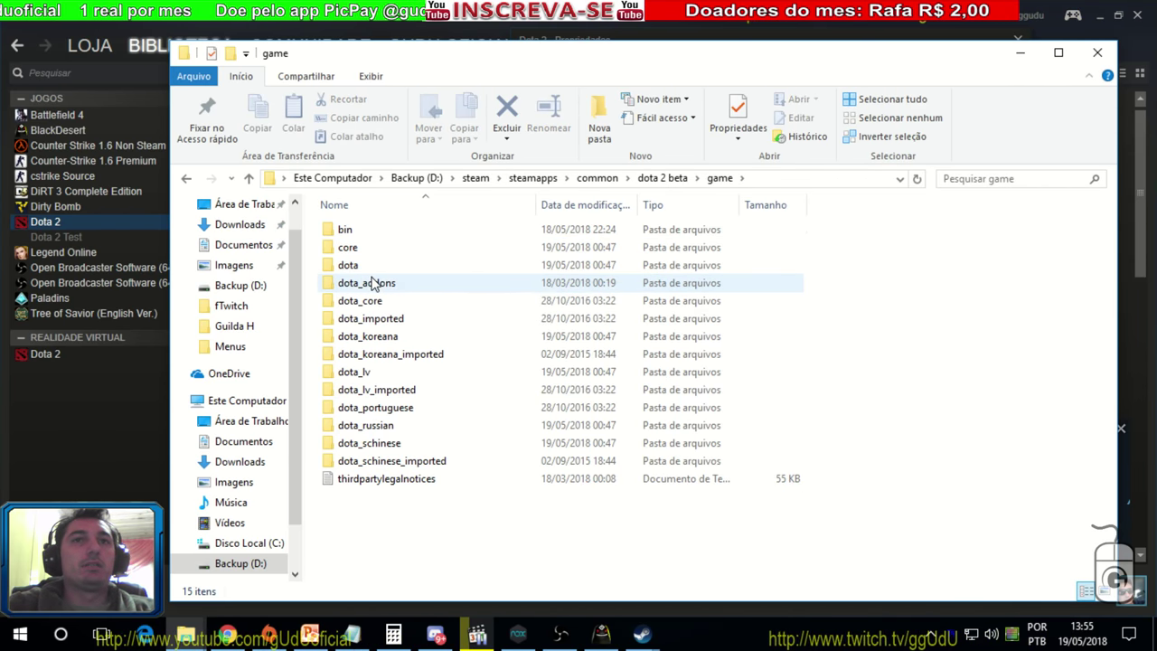
double_click(375, 265)
scroll(375, 269, "down", 3)
scroll(377, 275, "down", 20)
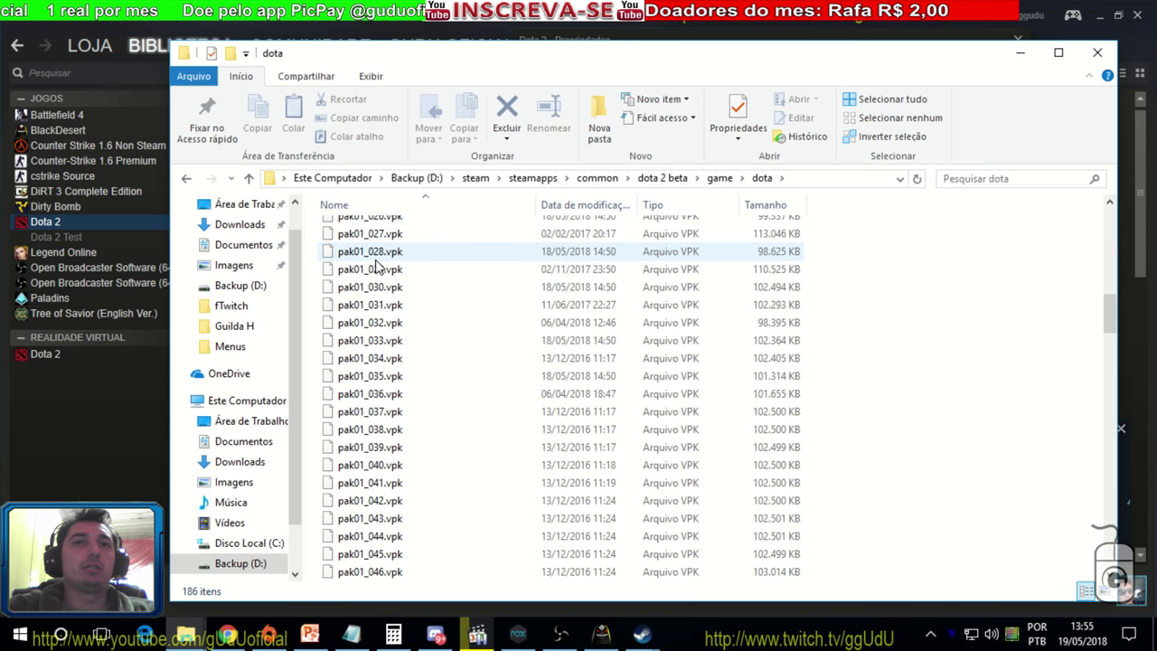
scroll(379, 291, "down", 7)
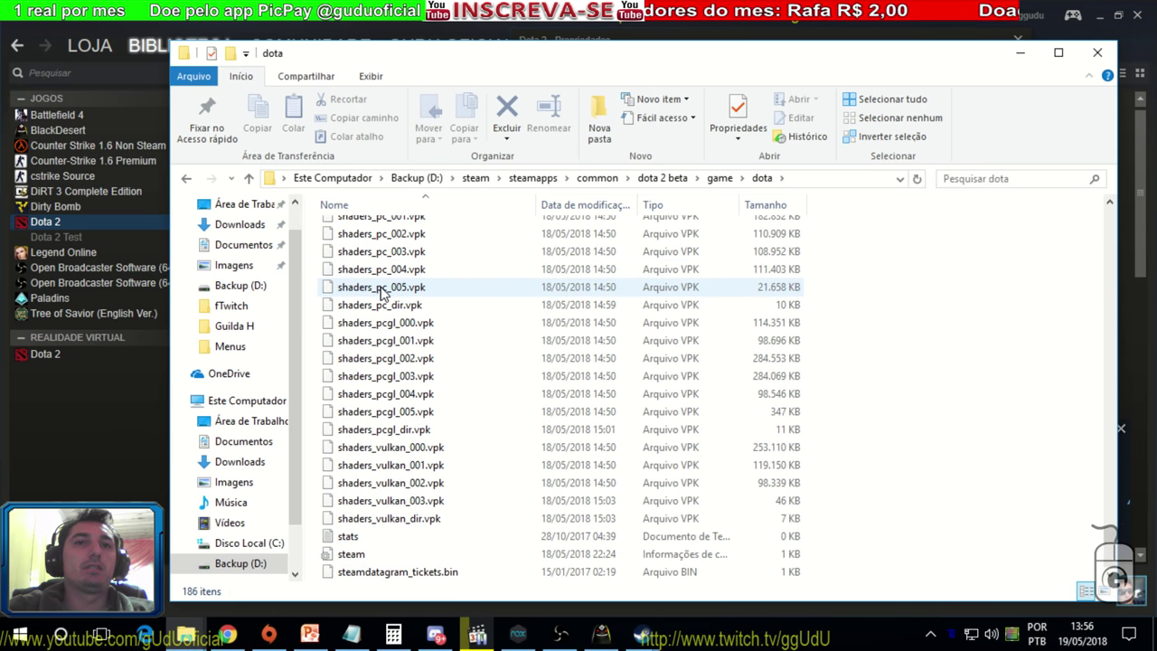
scroll(379, 298, "up", 20)
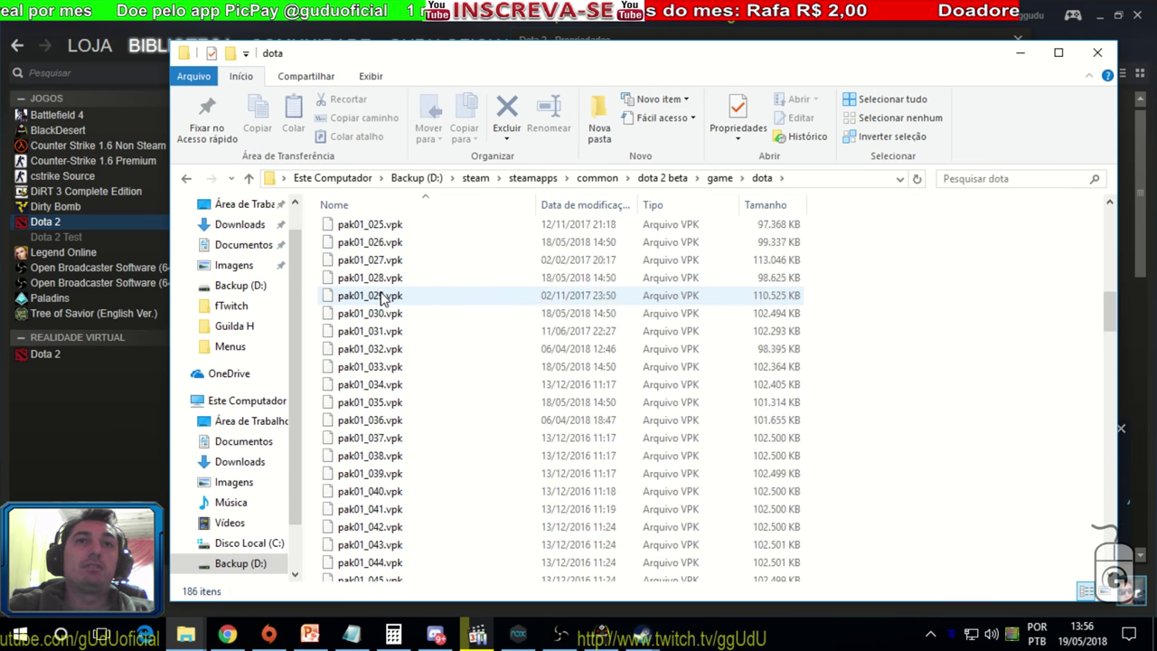
scroll(380, 298, "up", 2)
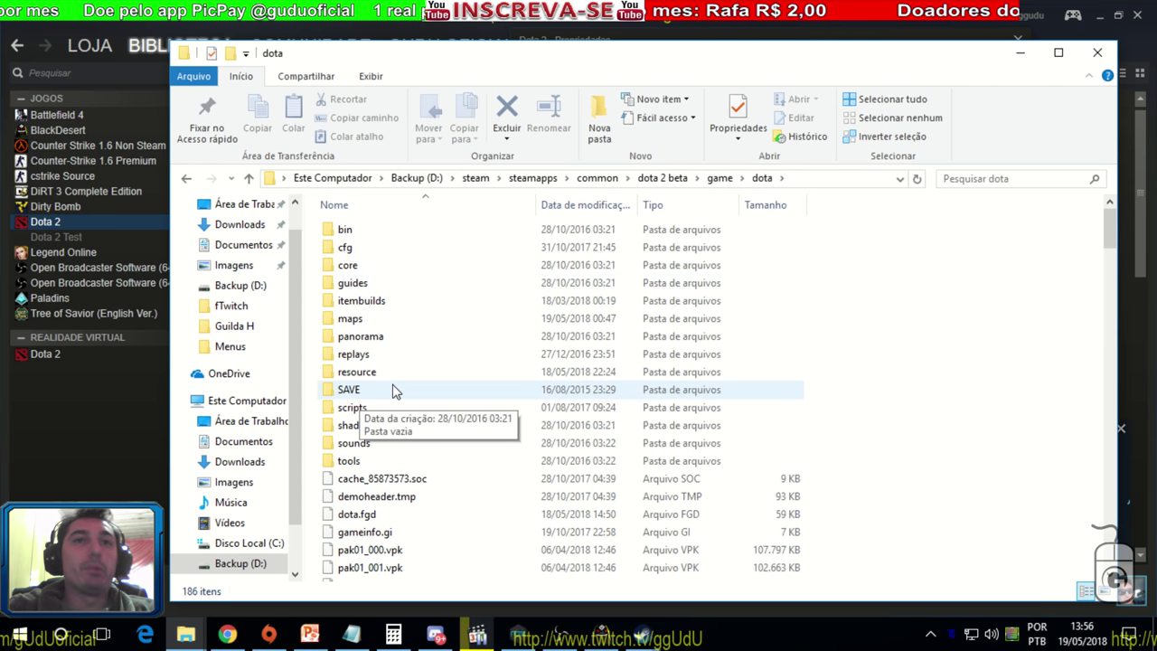
- Look inside the itembuilds, core and bin\win64 subfolders of game\dota, and return to the game folder
double_click(389, 300)
key("BackSpace")
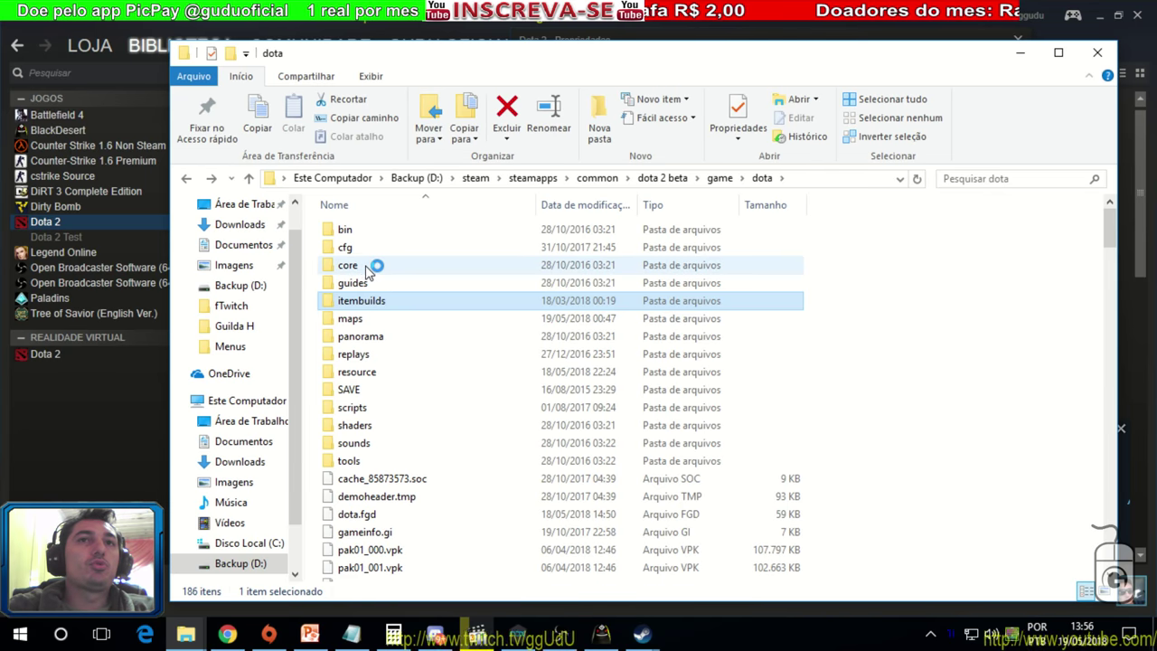
double_click(374, 266)
key("BackSpace")
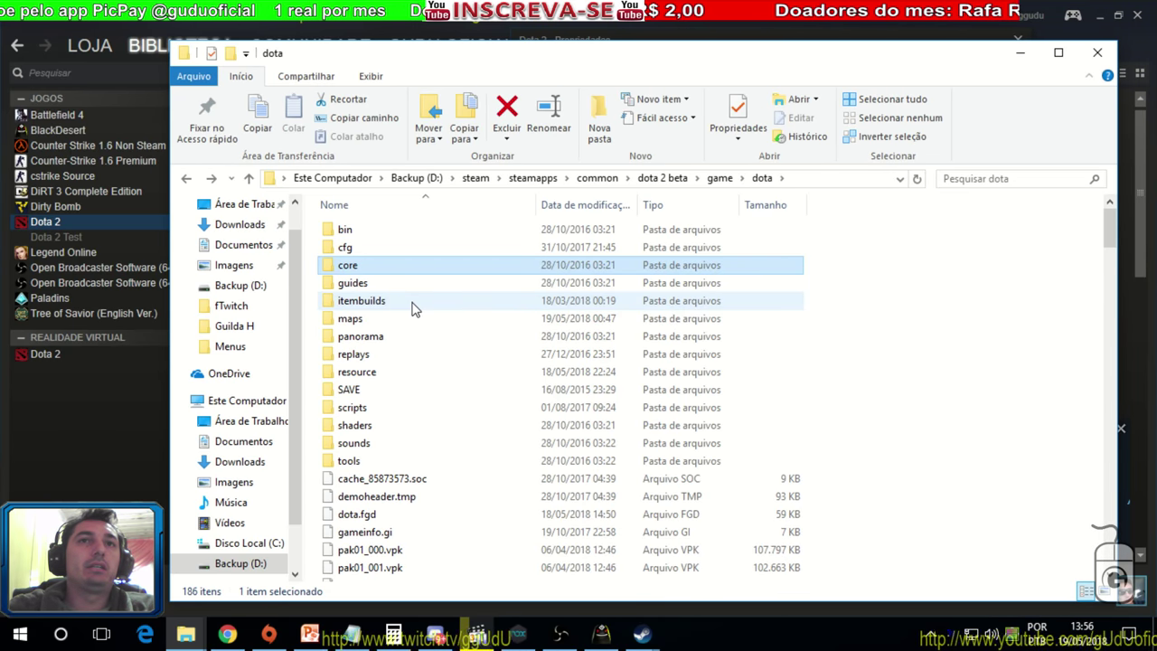
double_click(369, 229)
double_click(382, 251)
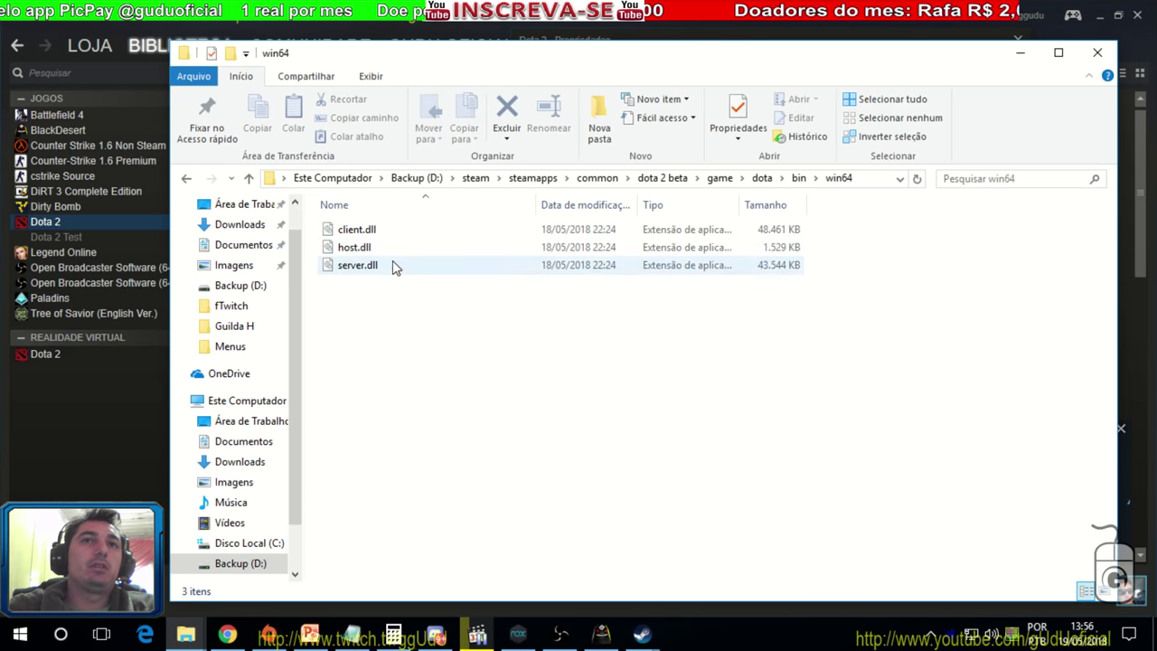
key("BackSpace")
key("BackSpace")
key("BackSpace")
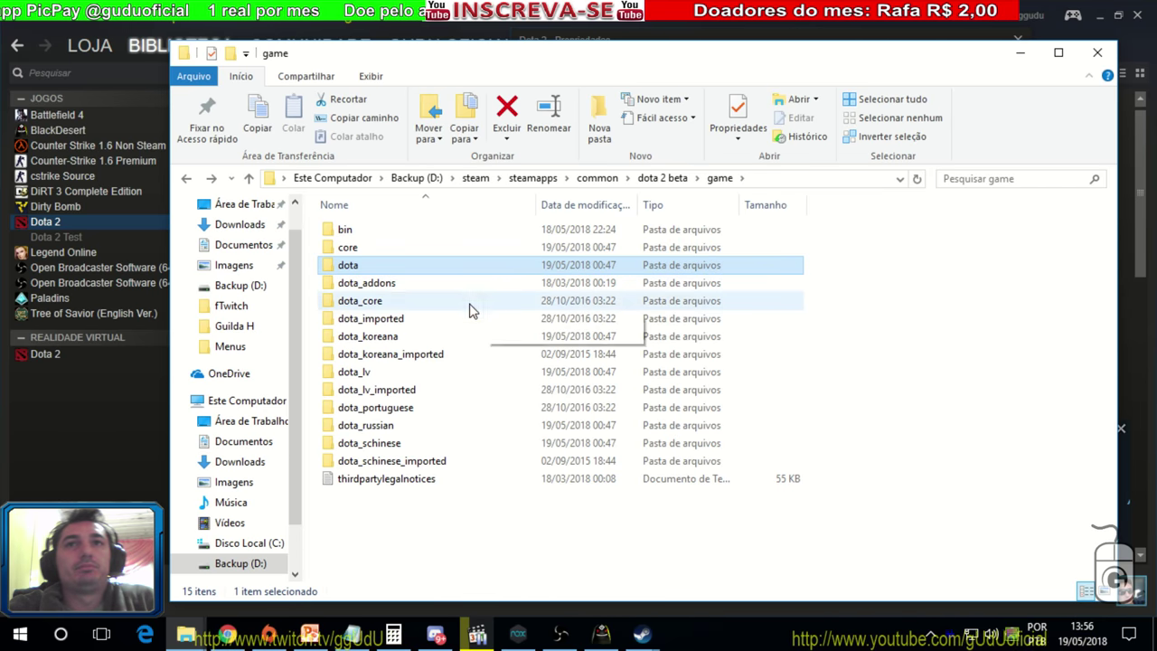
- Search the dota 2 beta folder for .exe, check where the dota2 application is located, and leave the search
key("BackSpace")
left_click(966, 177)
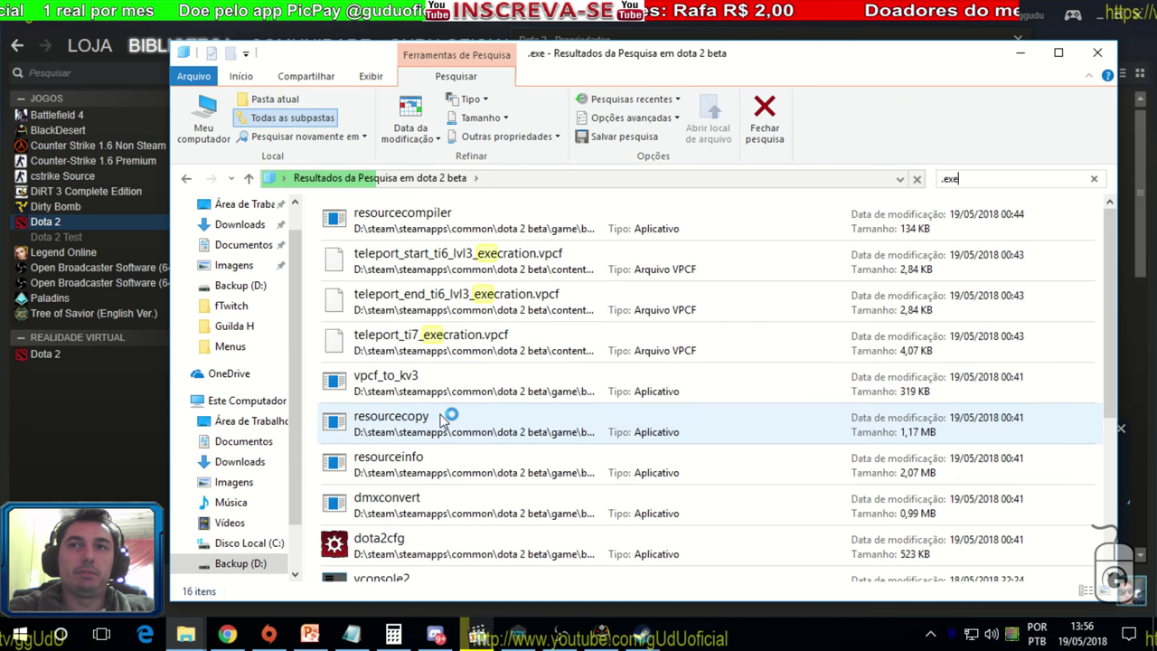
scroll(443, 420, "down", 3)
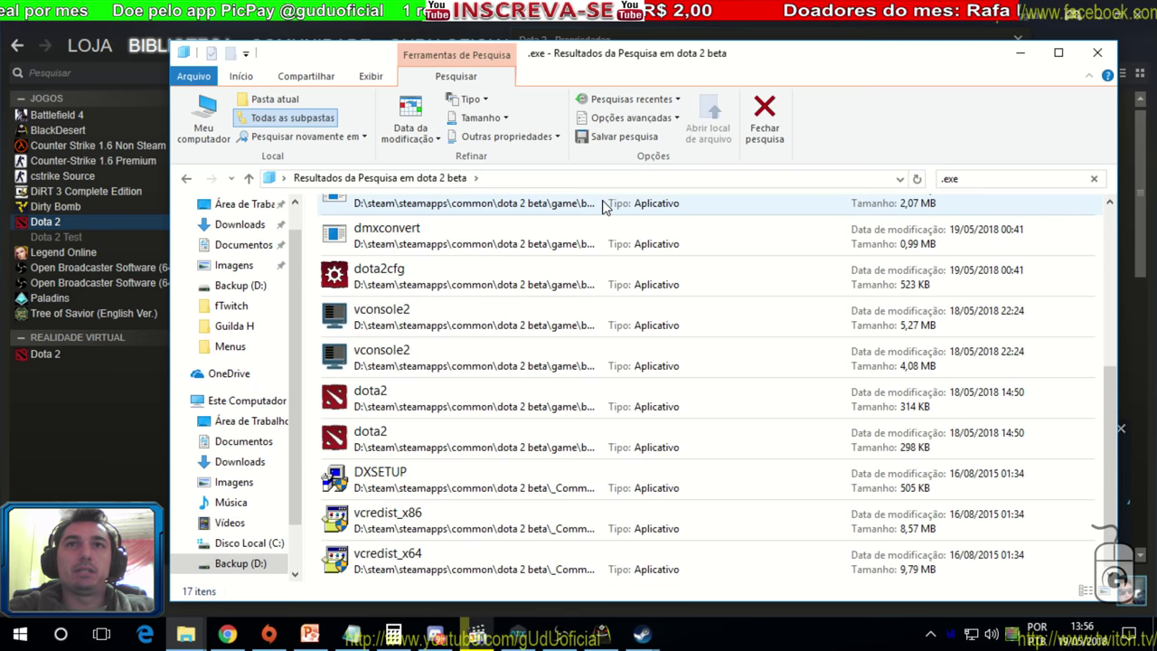
left_click(526, 399)
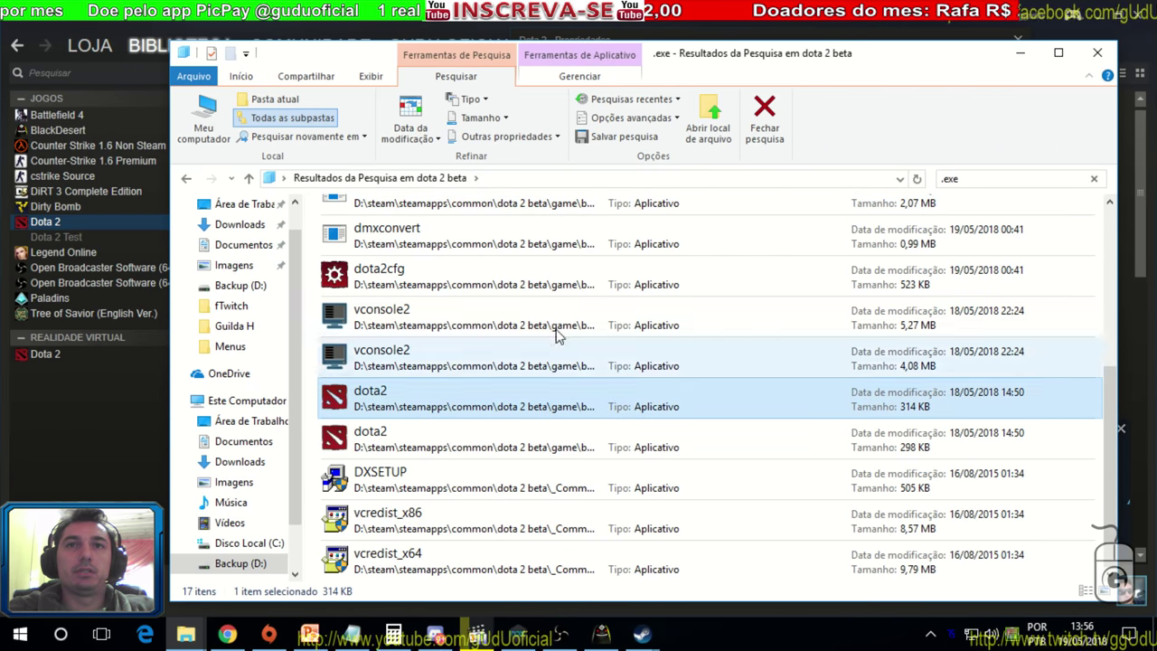
left_click(607, 207)
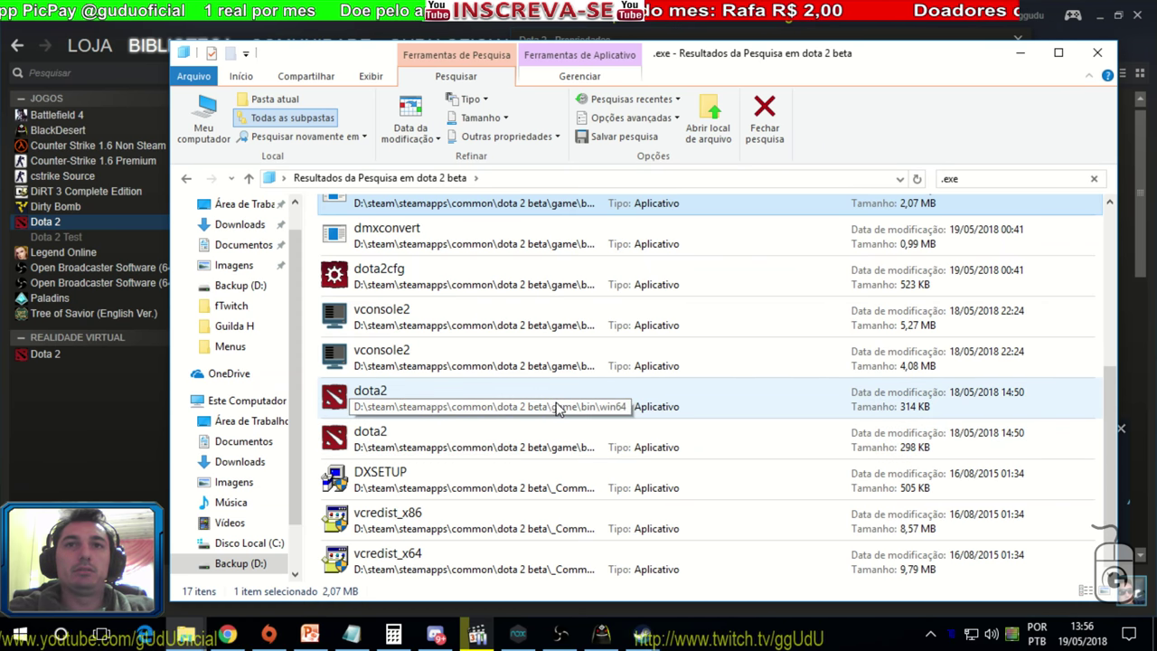
key("BackSpace")
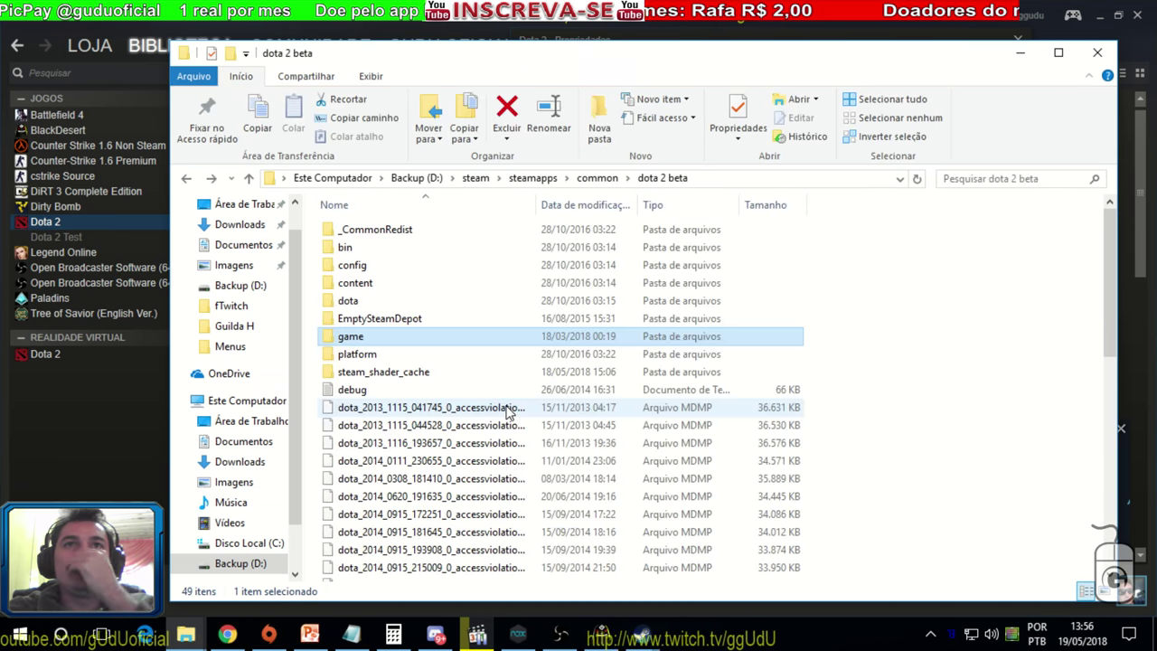
- Open the game\bin\win64 folder and select the dota2 application
double_click(374, 333)
double_click(359, 234)
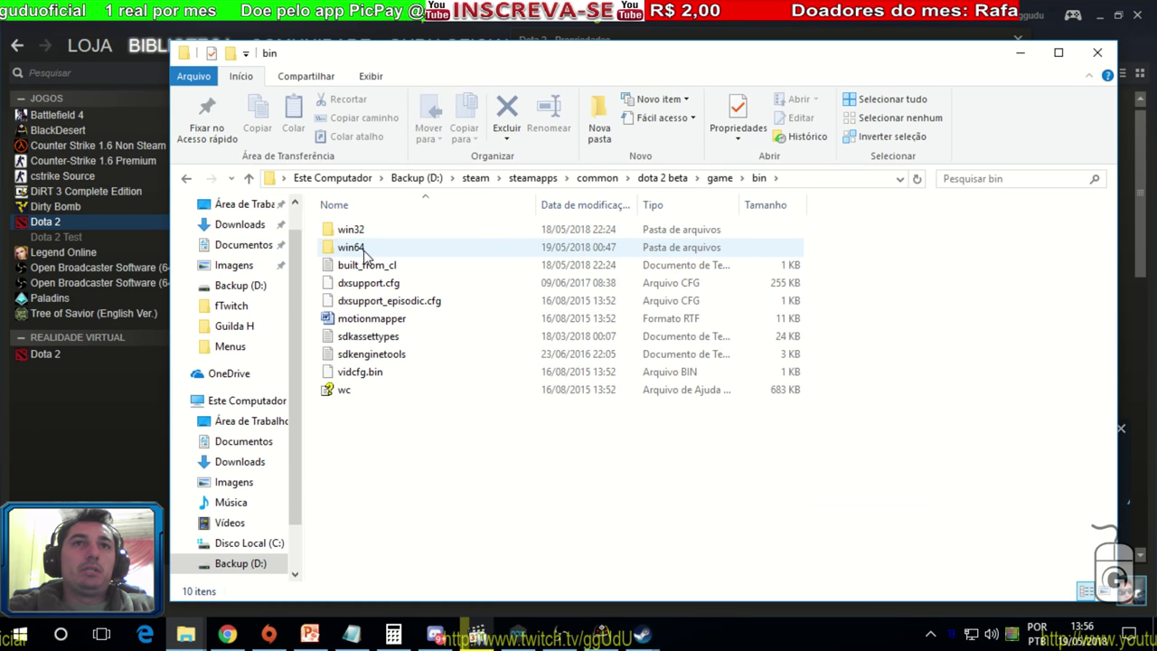
double_click(367, 247)
scroll(395, 264, "down", 4)
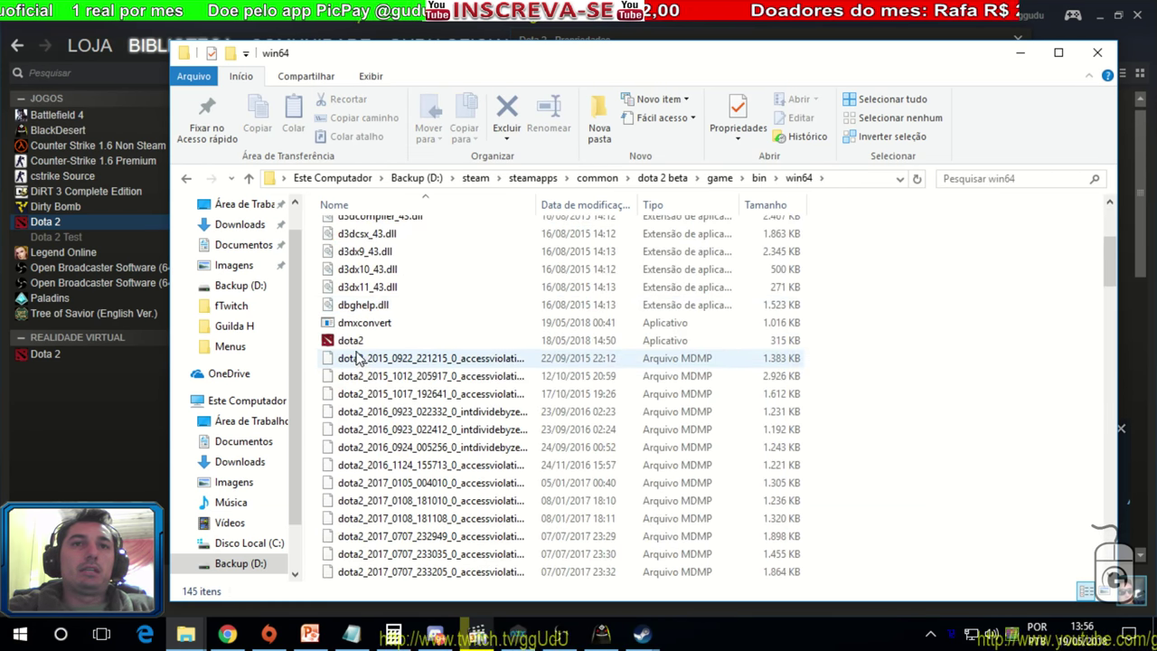
left_click(470, 341)
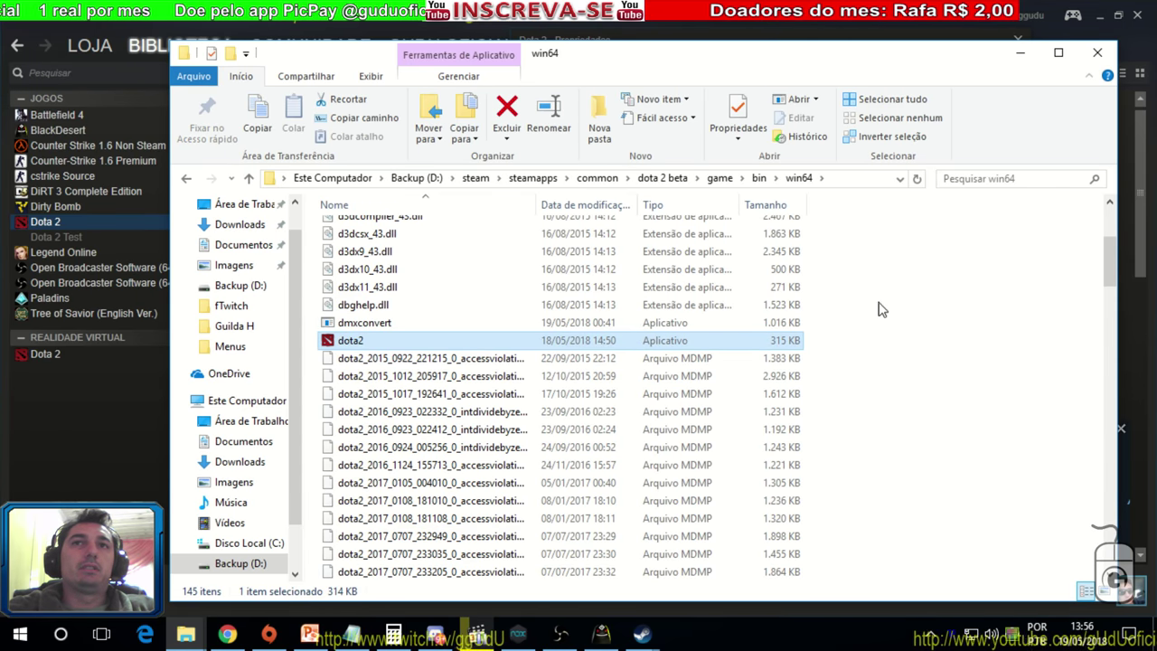
- Display the full path of the win64 folder, look through its files, and switch back to the Steam library
left_click(863, 183)
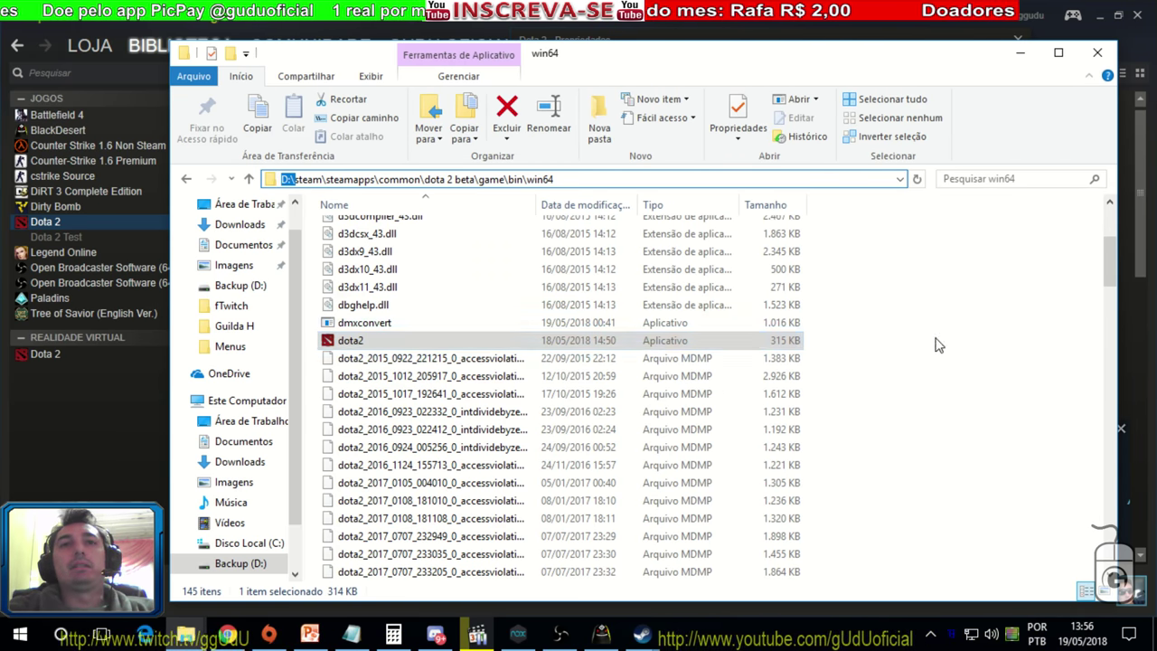
left_click(764, 341)
scroll(841, 351, "down", 20)
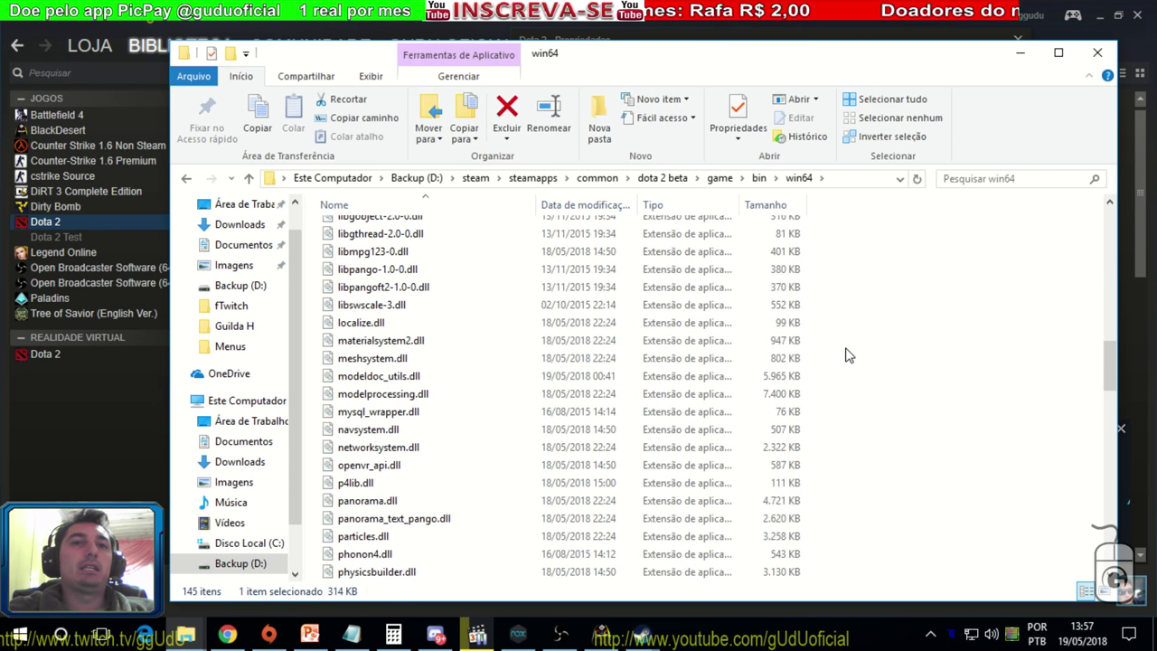
scroll(852, 367, "up", 15)
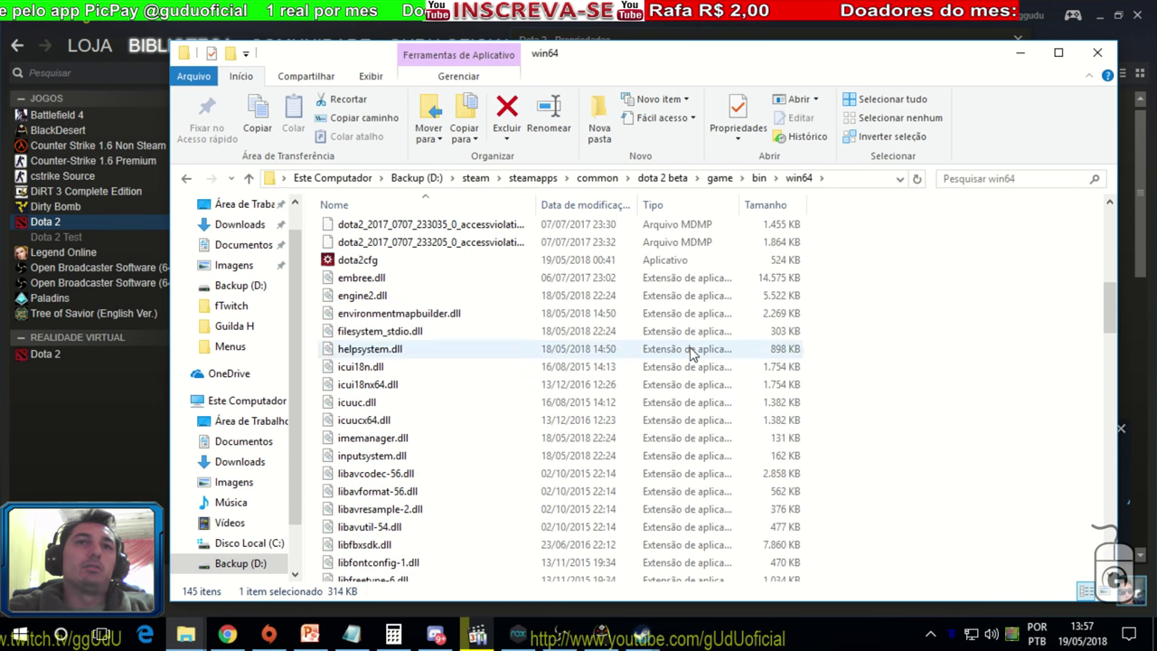
scroll(491, 291, "up", 7)
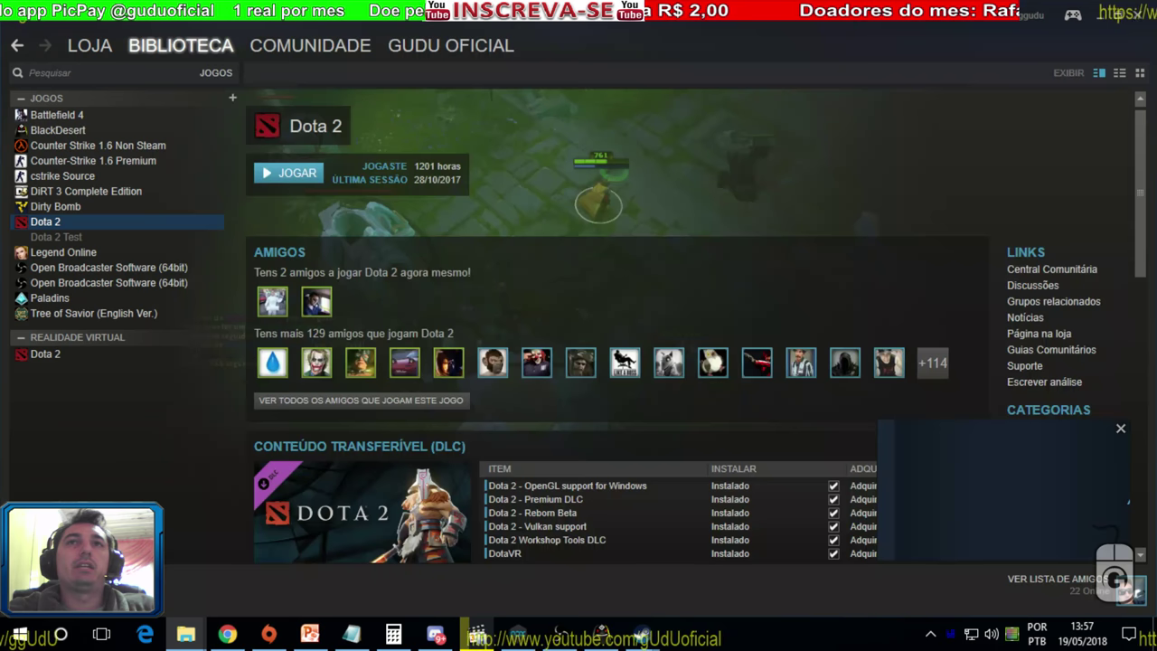
key("alt+Tab")
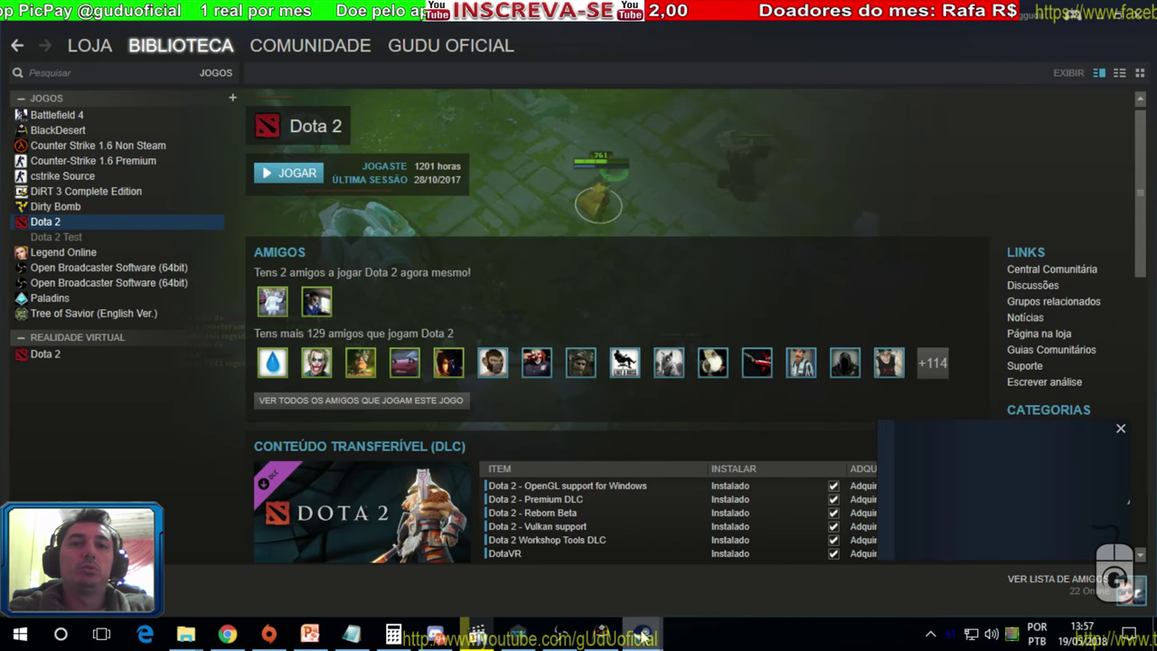
- Close the open Dota 2 properties window and reopen the properties from the game's library entry to view the local files options
mouse_move(641, 633)
left_click(768, 556)
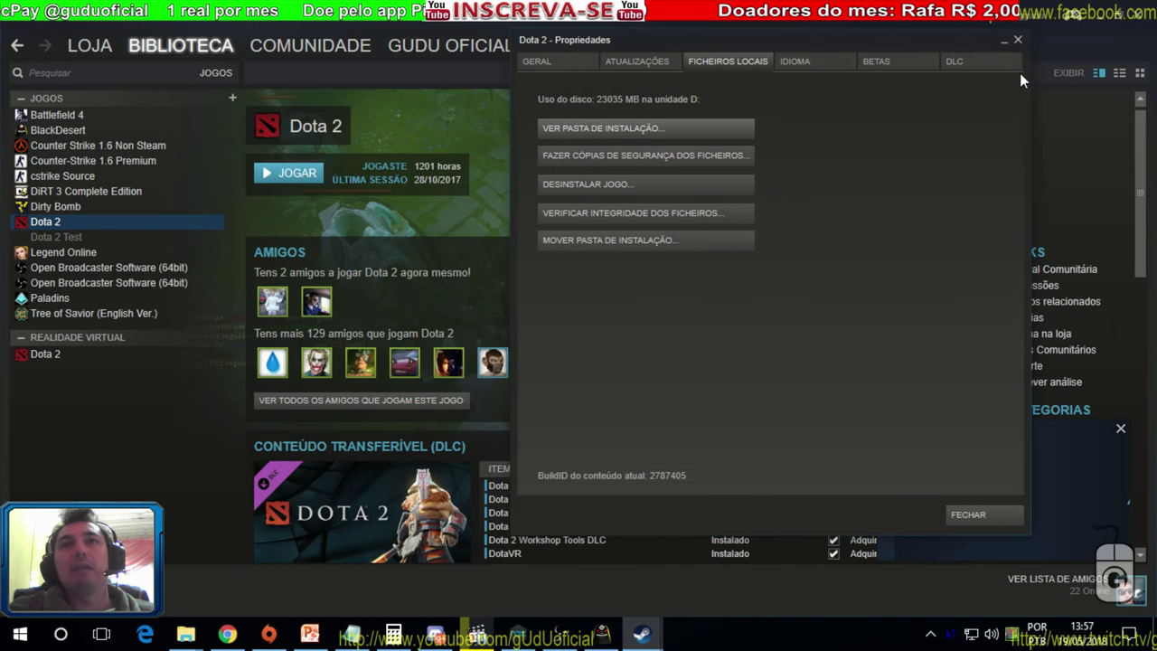
left_click(1018, 39)
right_click(62, 220)
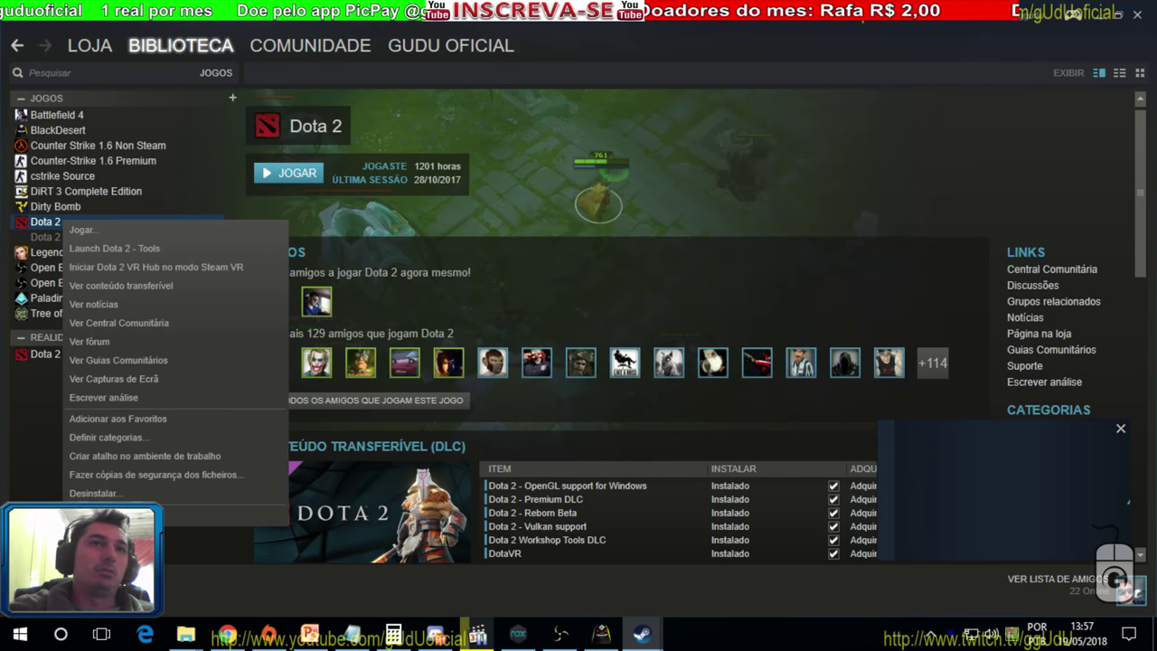
left_click(100, 511)
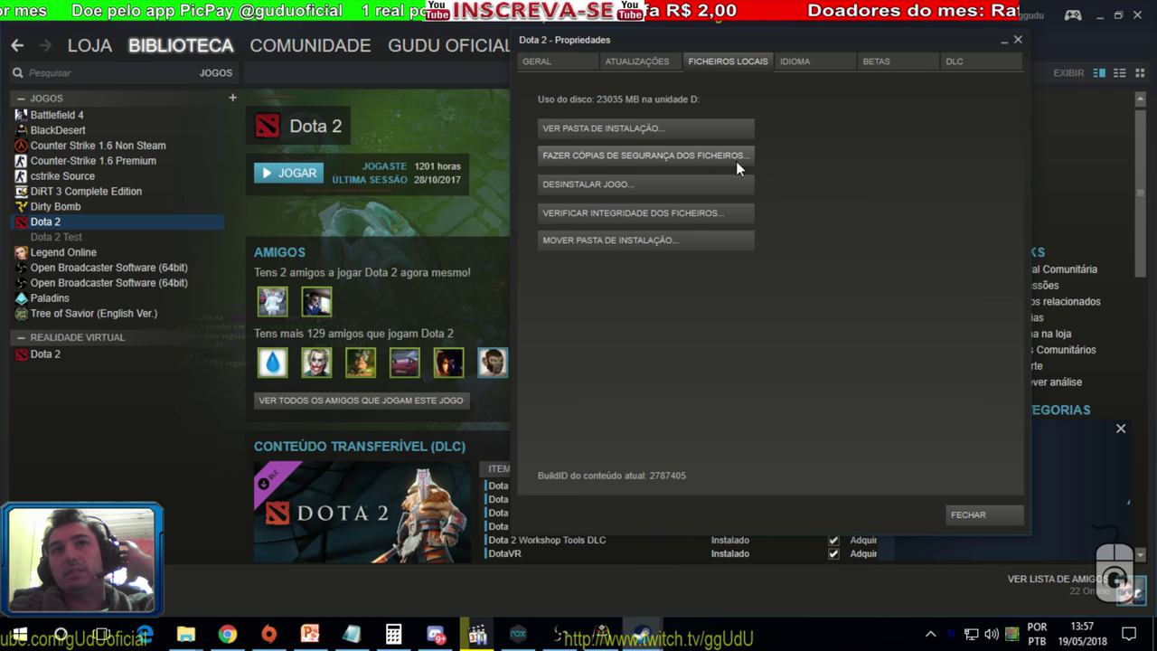
- Check the destination library folders offered for moving the Dota 2 installation, leave without moving it, and close the properties
left_click(669, 244)
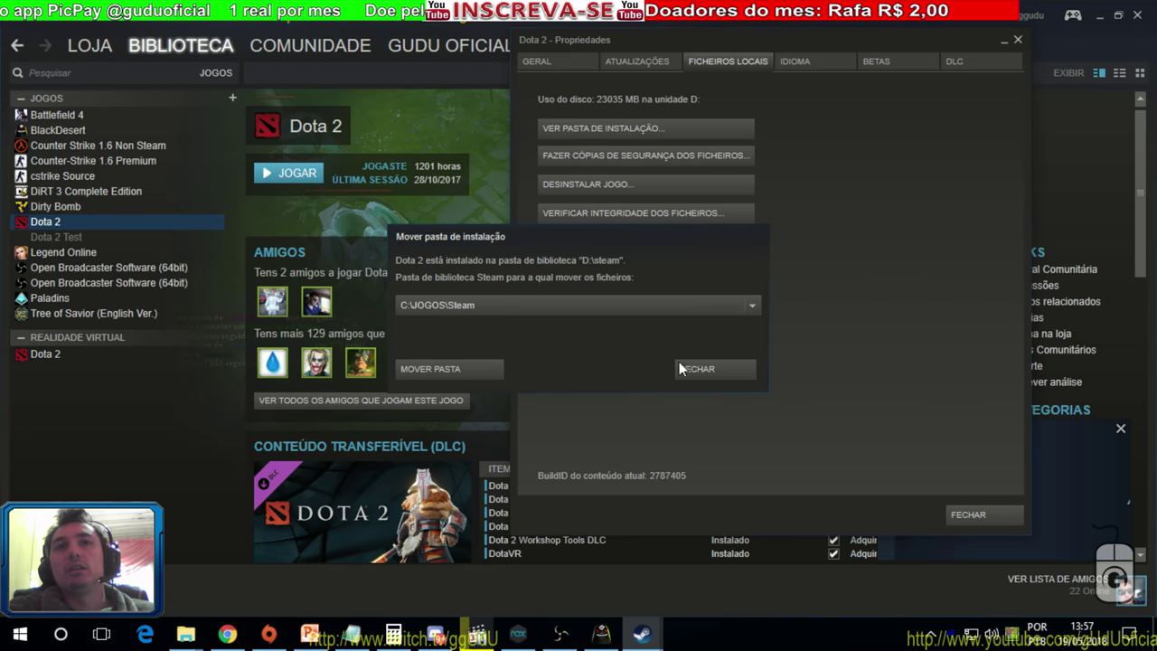
left_click(756, 305)
left_click(456, 327)
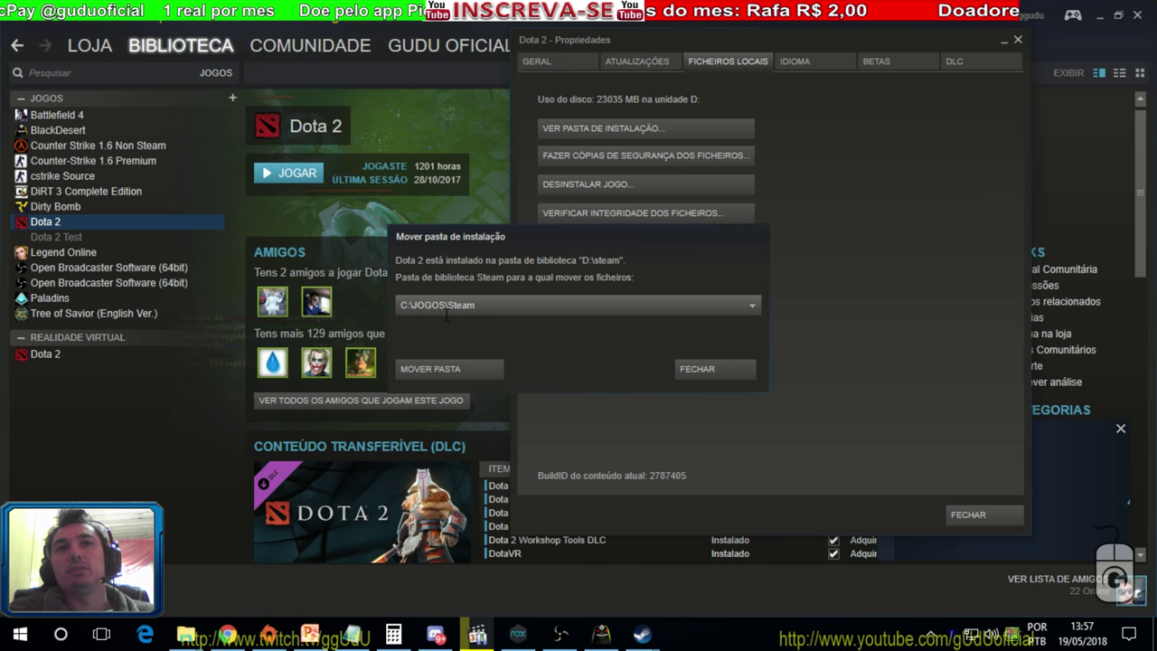
left_click(718, 367)
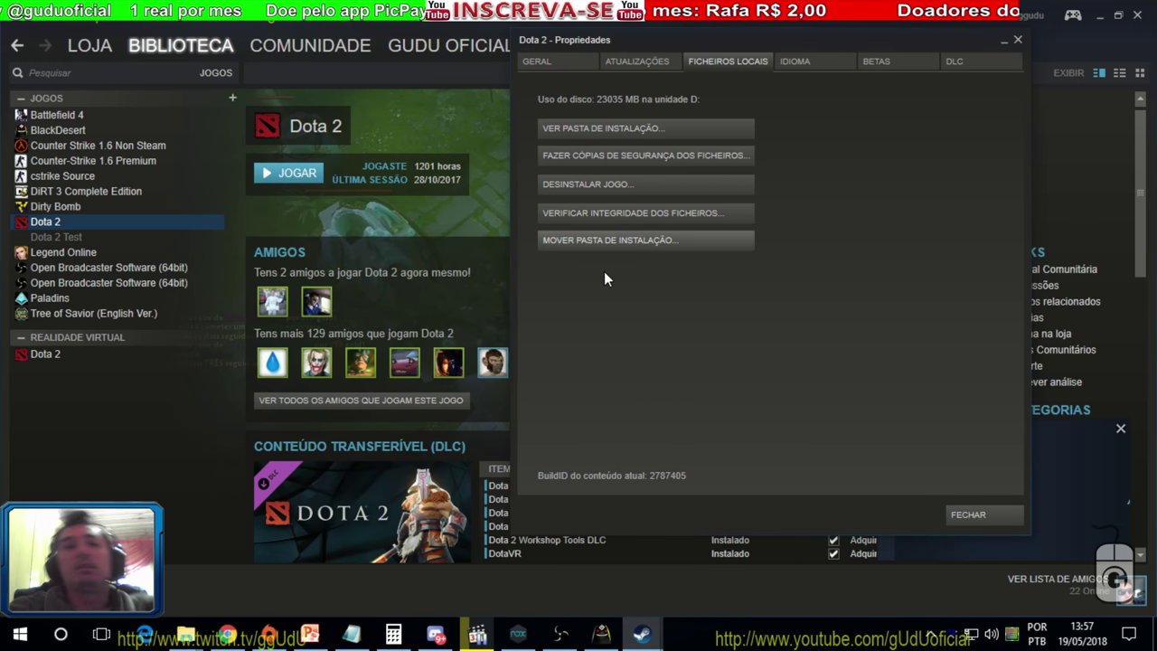
left_click(992, 517)
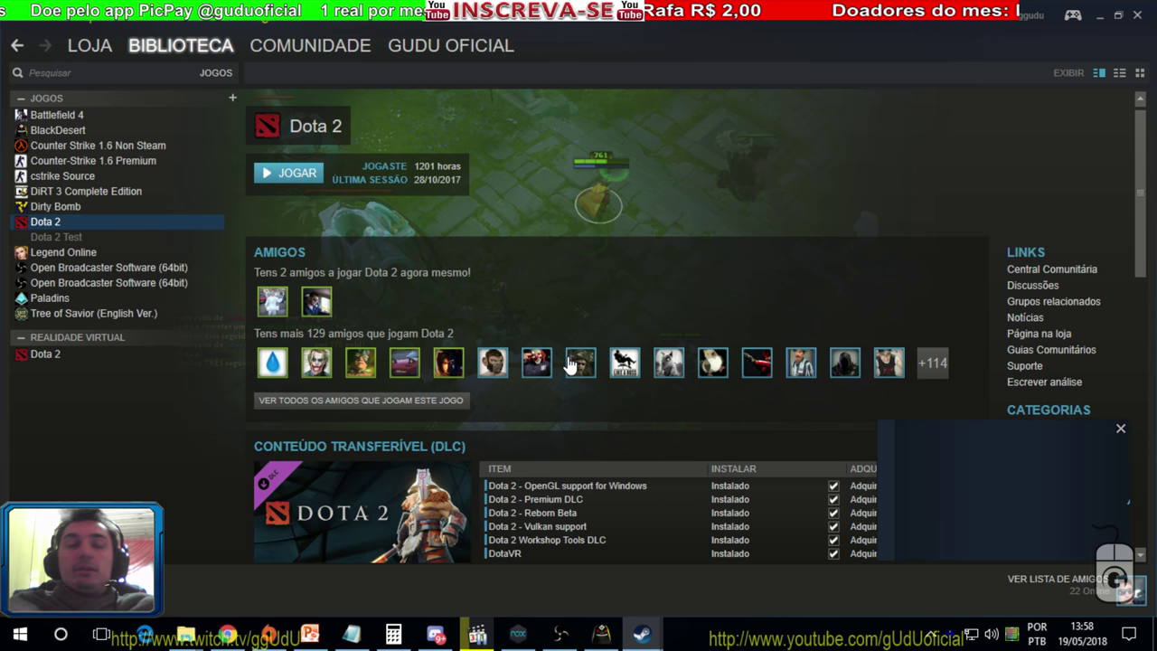
- Bring up the CS 1.6 folder window and close it
mouse_move(192, 637)
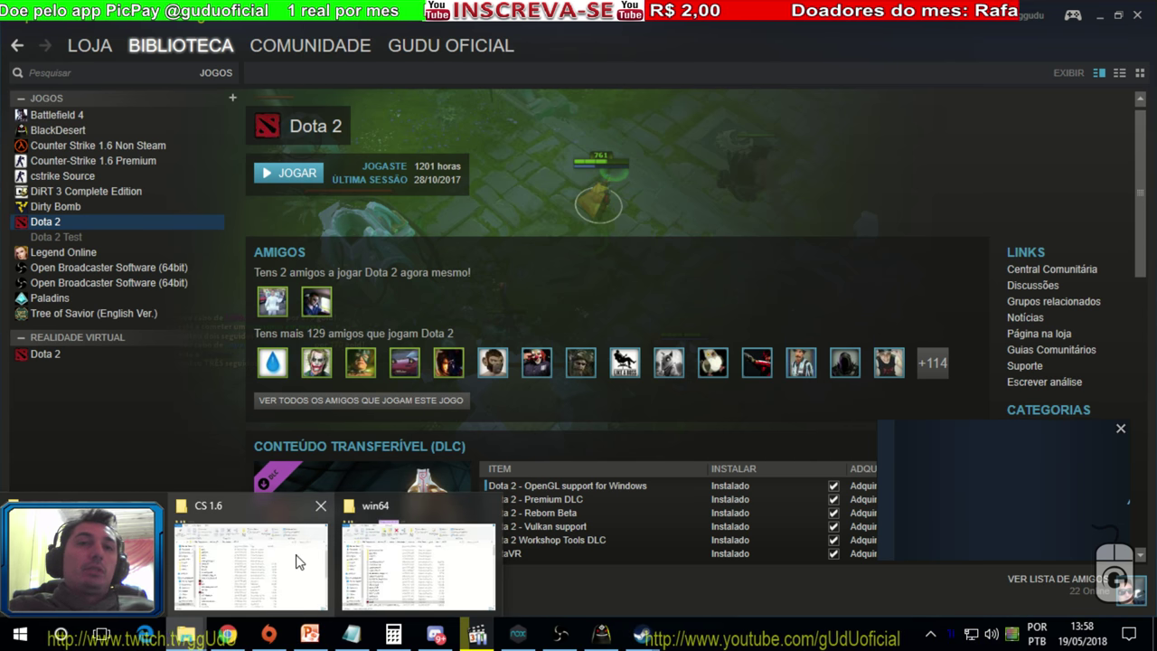
left_click(244, 555)
left_click(1137, 19)
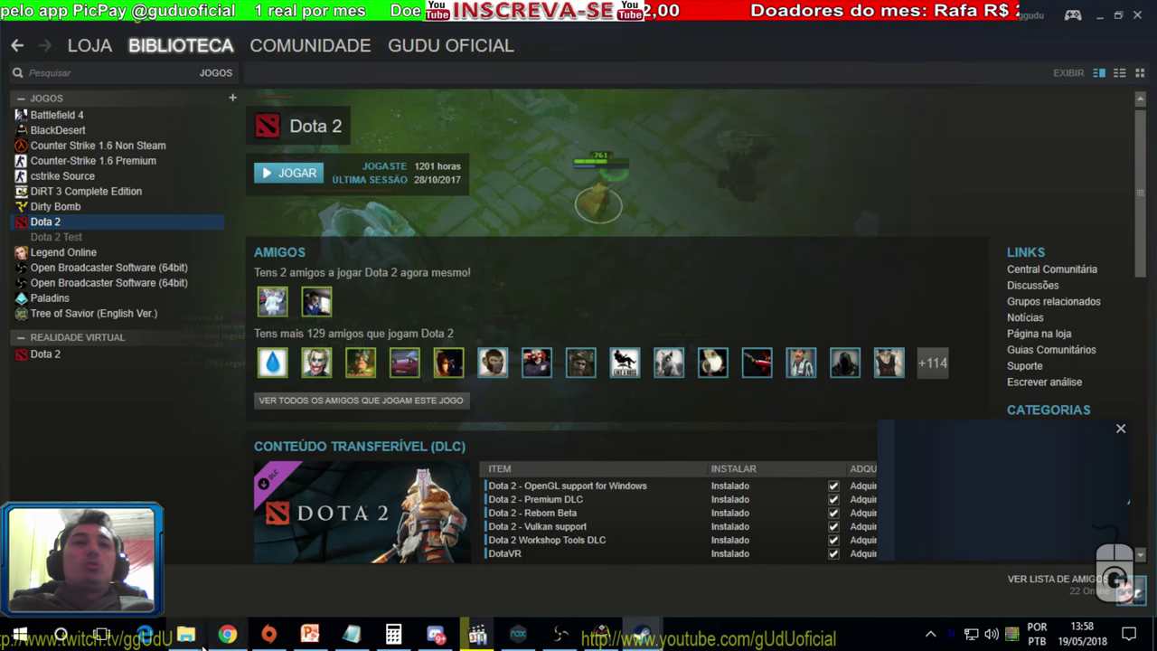
- Switch to the win64 folder window, go to the steam folder on Backup (D:), and select the Steam application
mouse_move(185, 637)
left_click(244, 556)
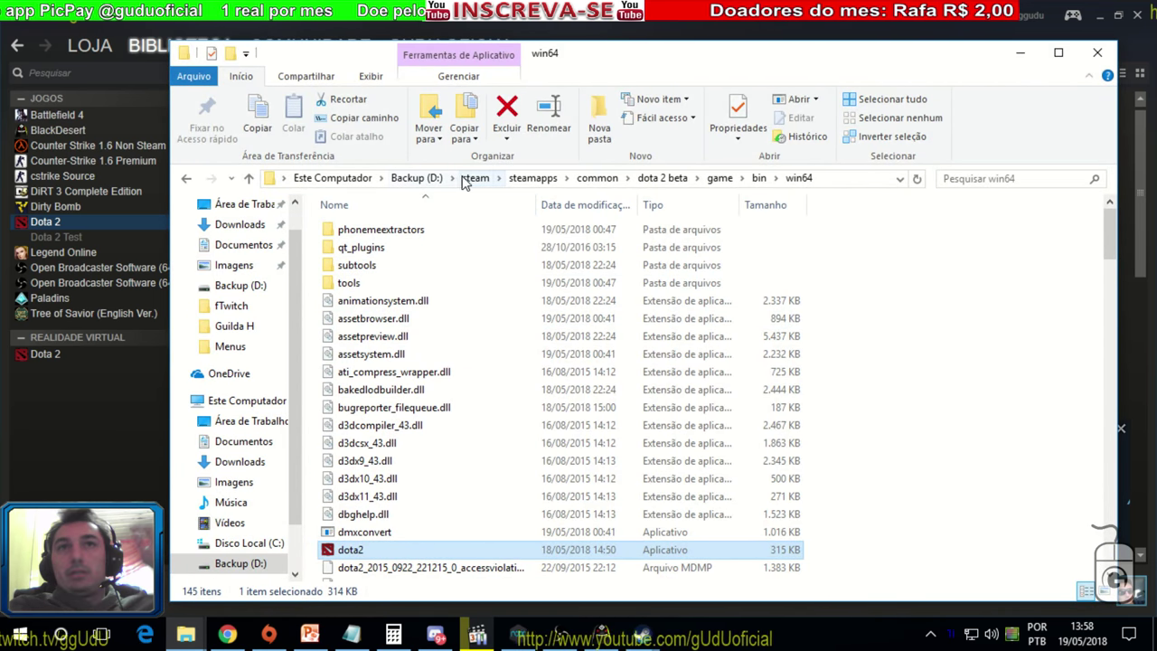
left_click(414, 178)
scroll(475, 421, "down", 1)
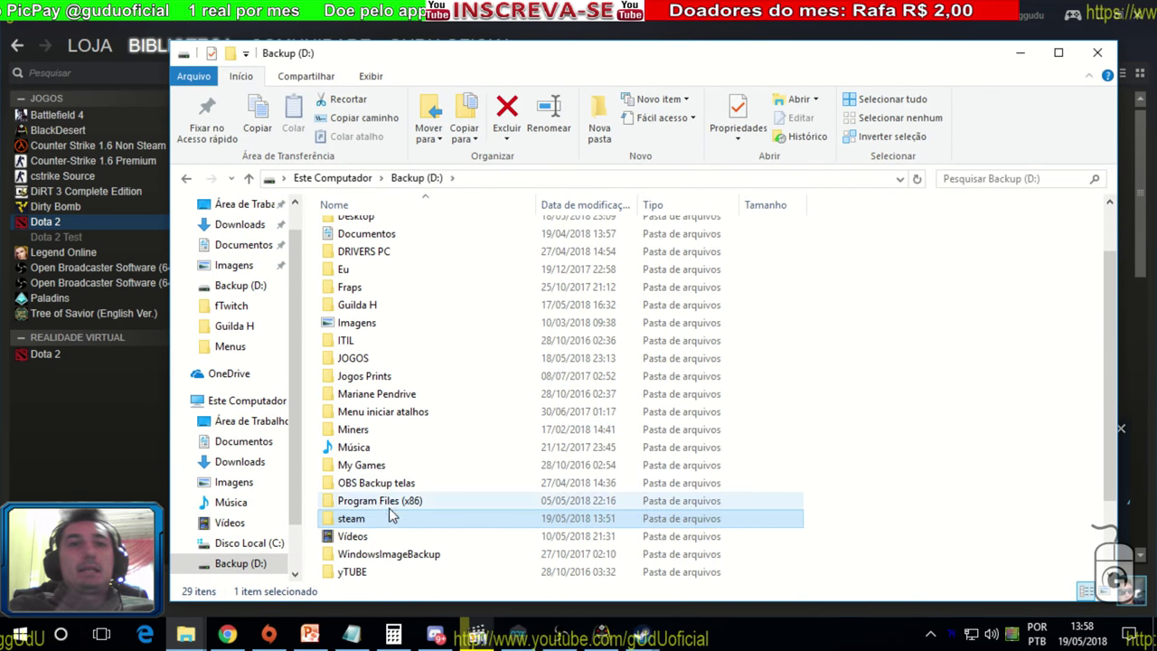
double_click(352, 518)
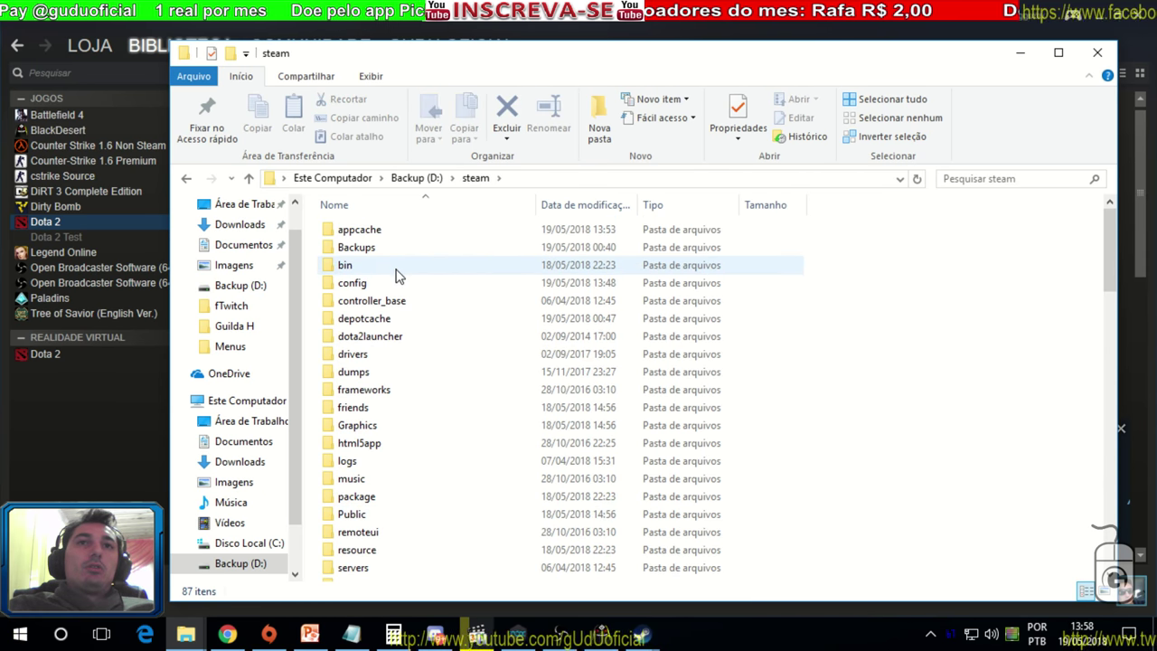
scroll(433, 307, "down", 20)
scroll(477, 379, "up", 20)
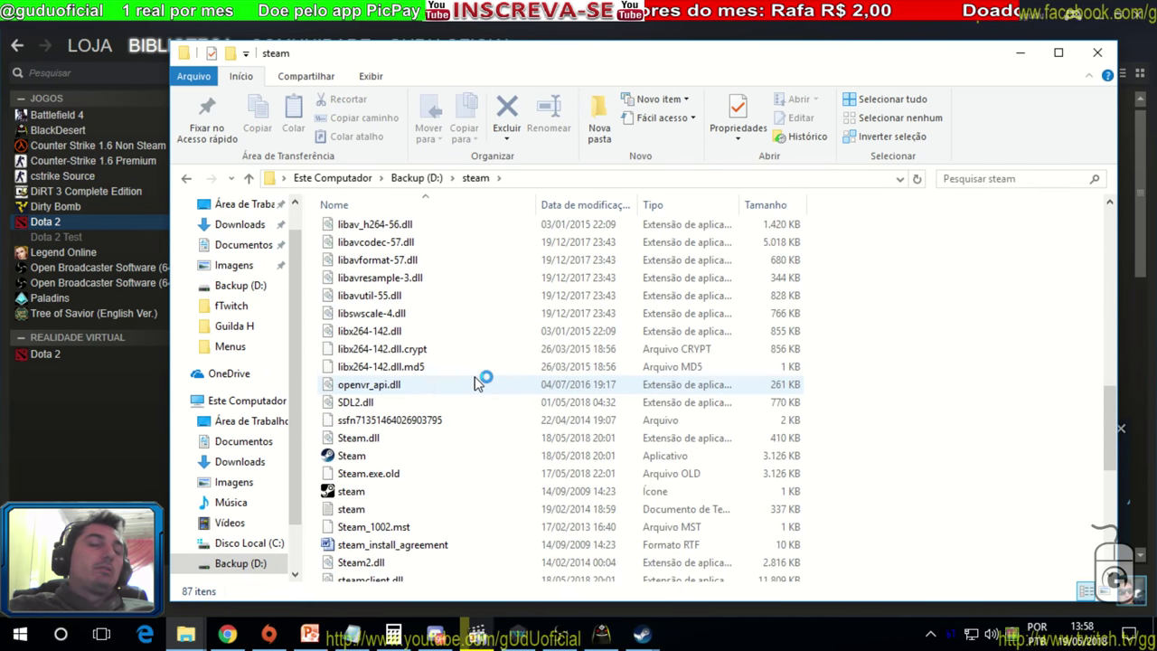
scroll(475, 377, "down", 7)
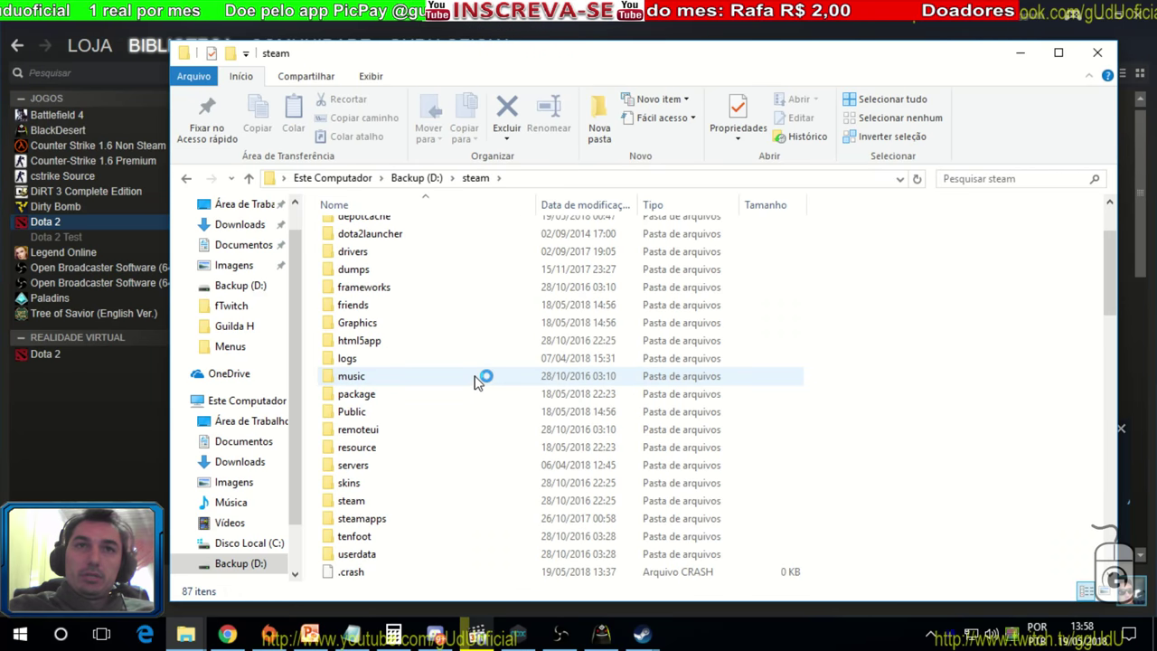
scroll(473, 374, "down", 10)
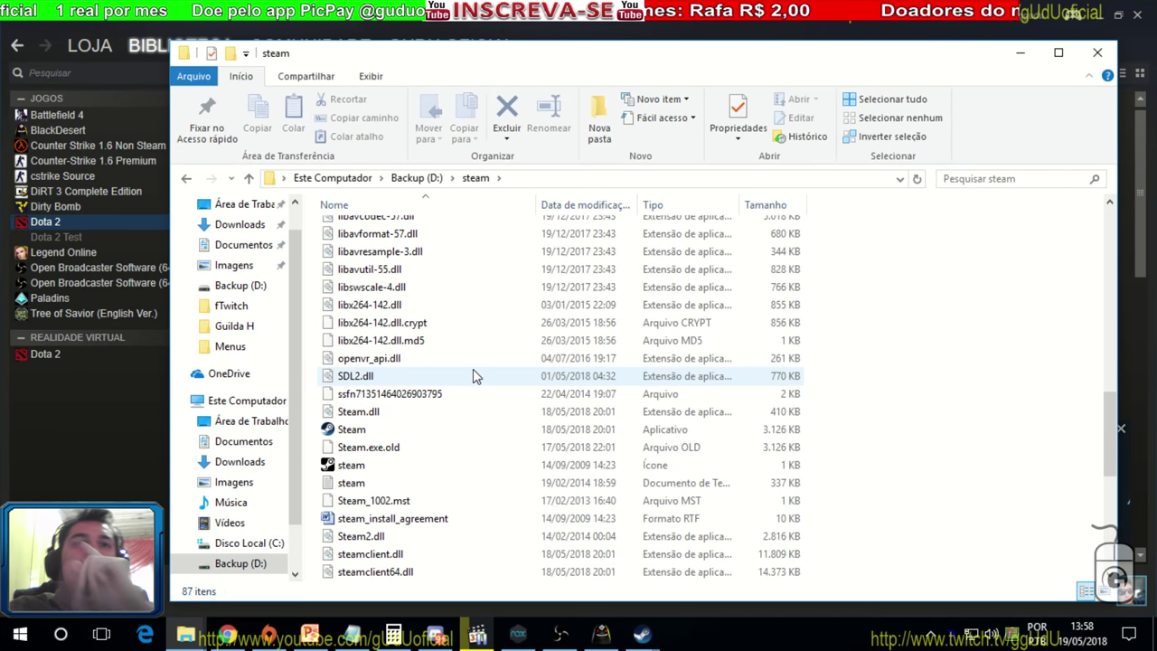
left_click(375, 323)
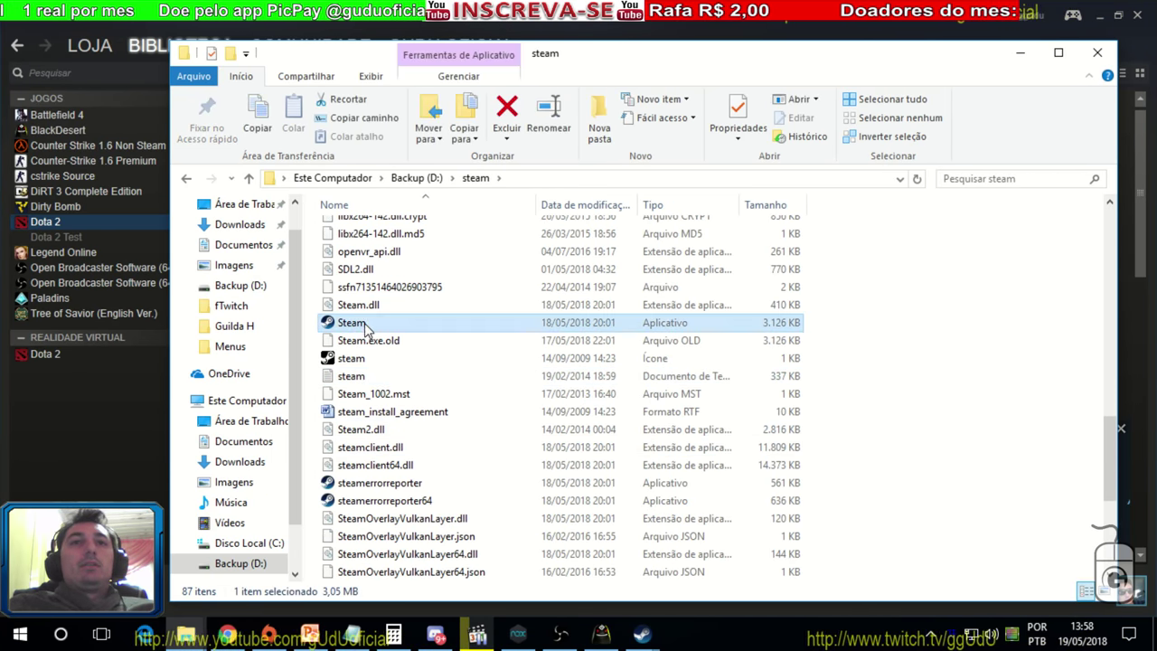
- Return to the root of Backup (D:), reopen the steam folder, and locate and select the Steam application again
left_click(416, 178)
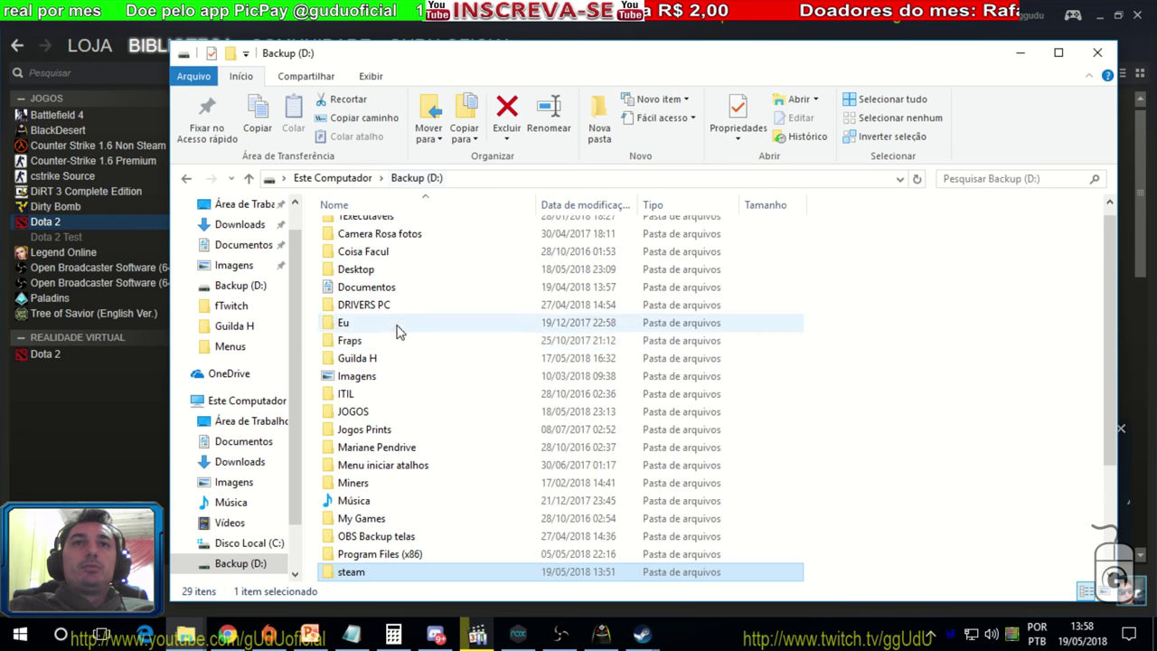
scroll(395, 328, "down", 3)
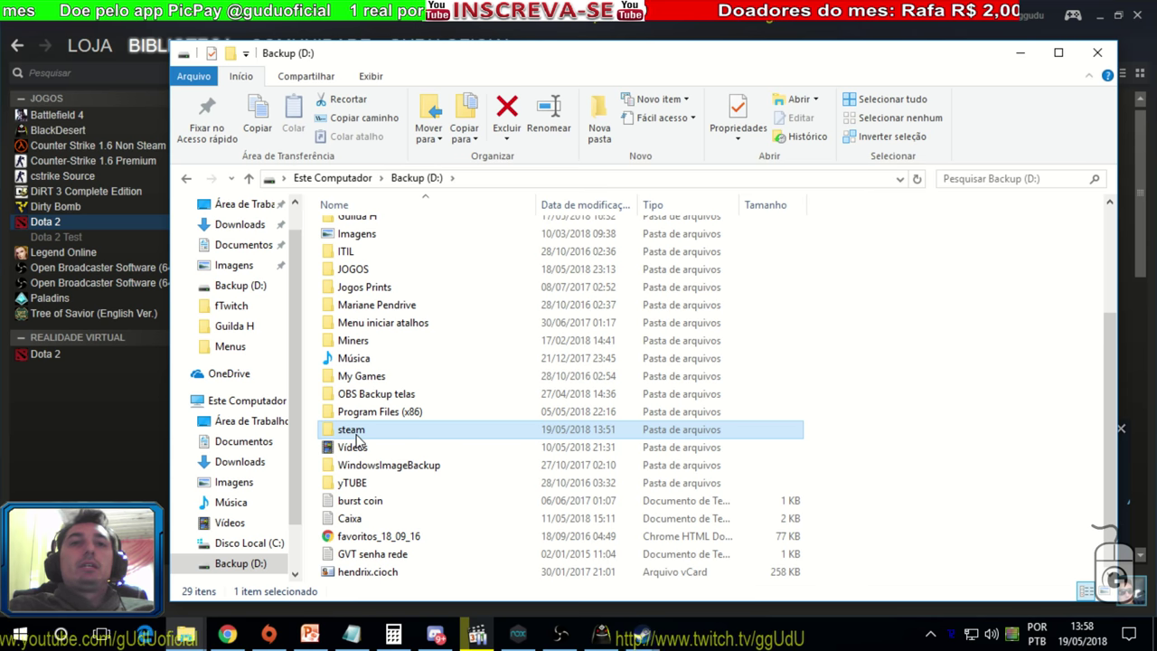
double_click(355, 432)
scroll(405, 371, "down", 10)
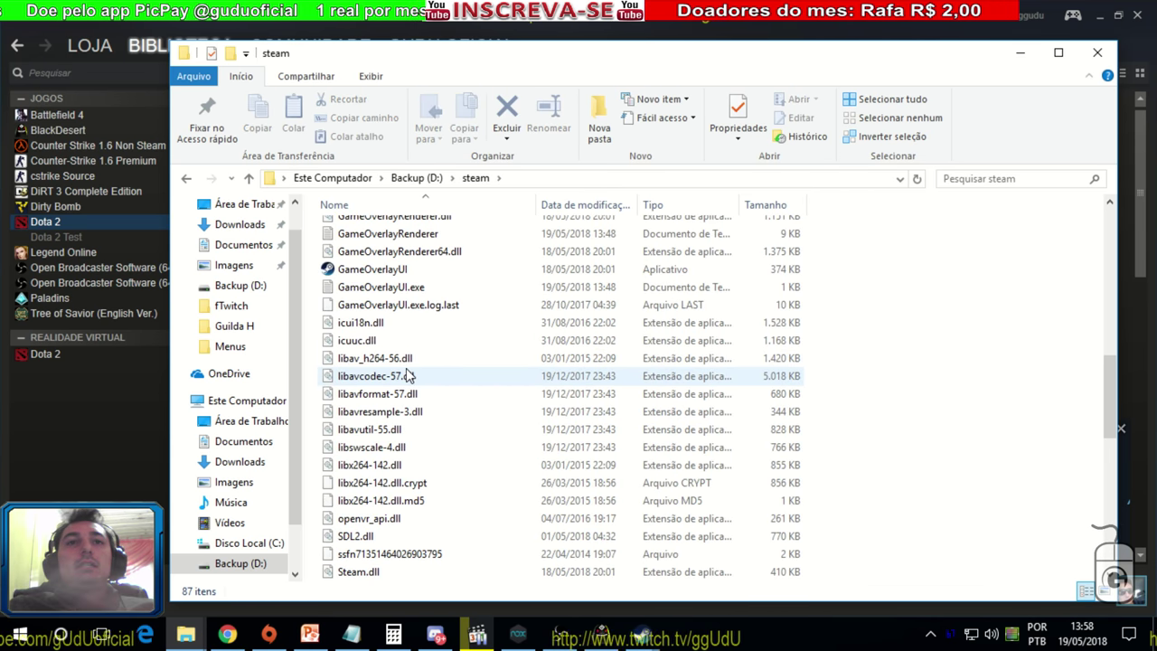
scroll(414, 372, "down", 5)
scroll(420, 369, "down", 1)
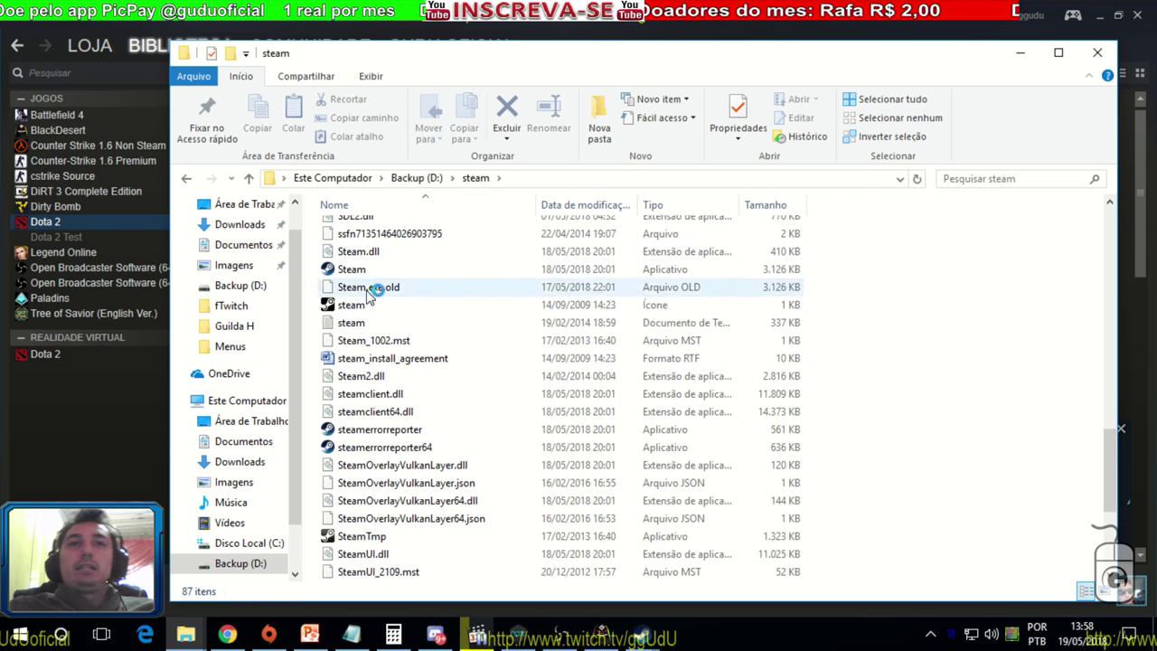
double_click(447, 269)
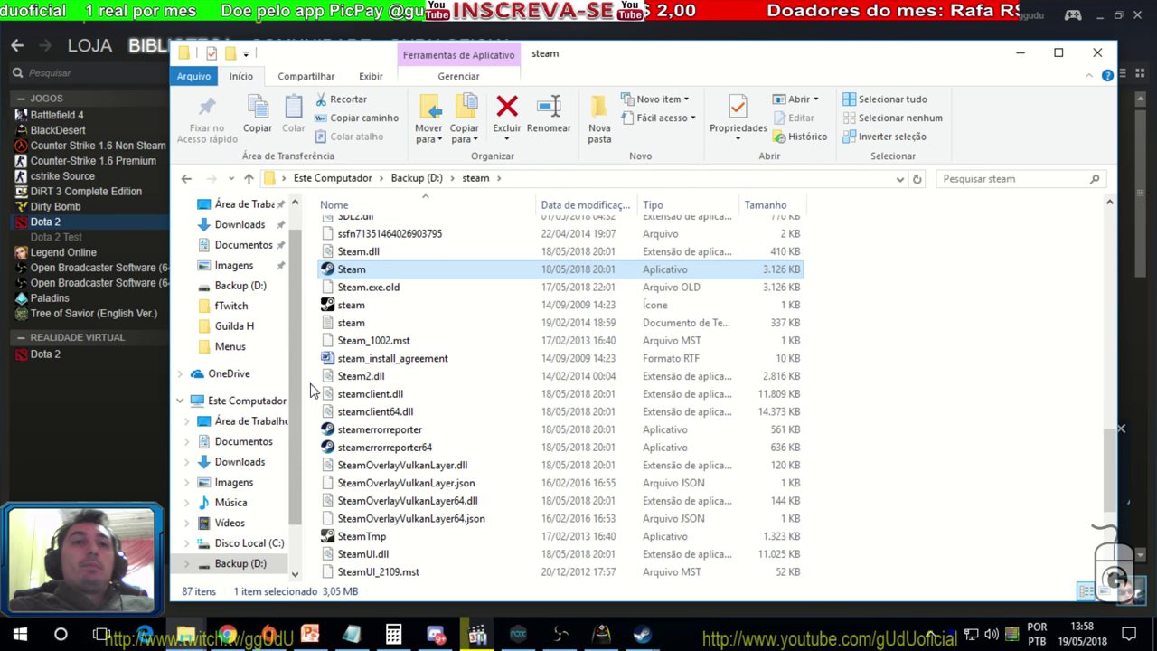
- Look in Arquivos de Programas on Disco Local (C:) for folders starting with S, and return to the drive root
left_click(265, 546)
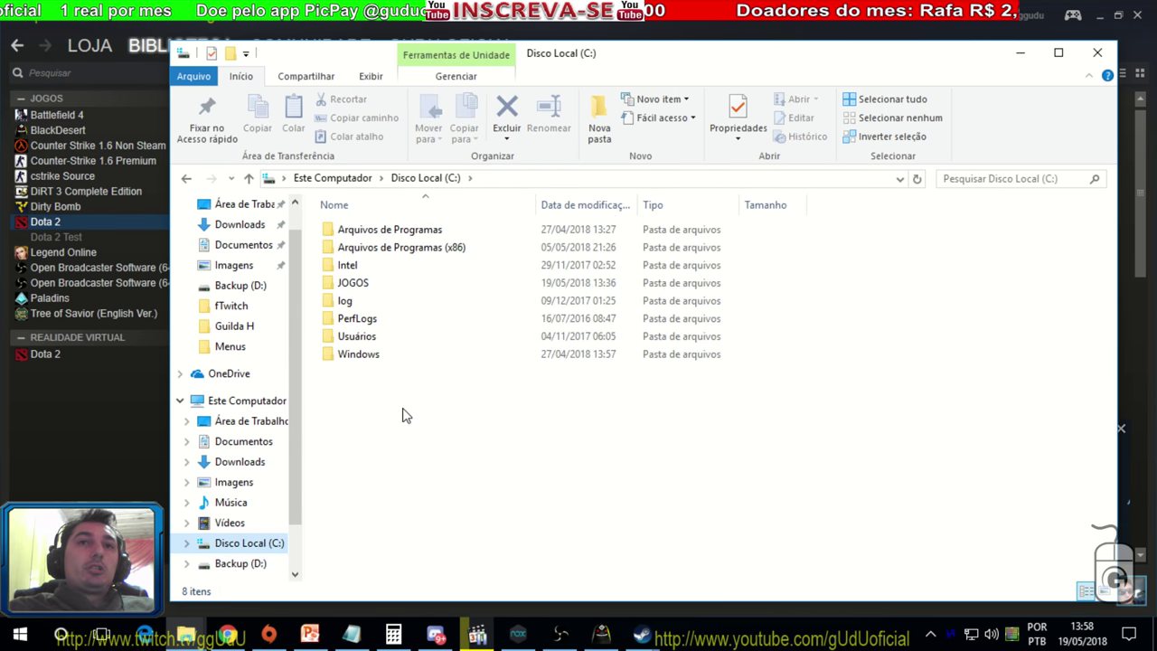
double_click(403, 228)
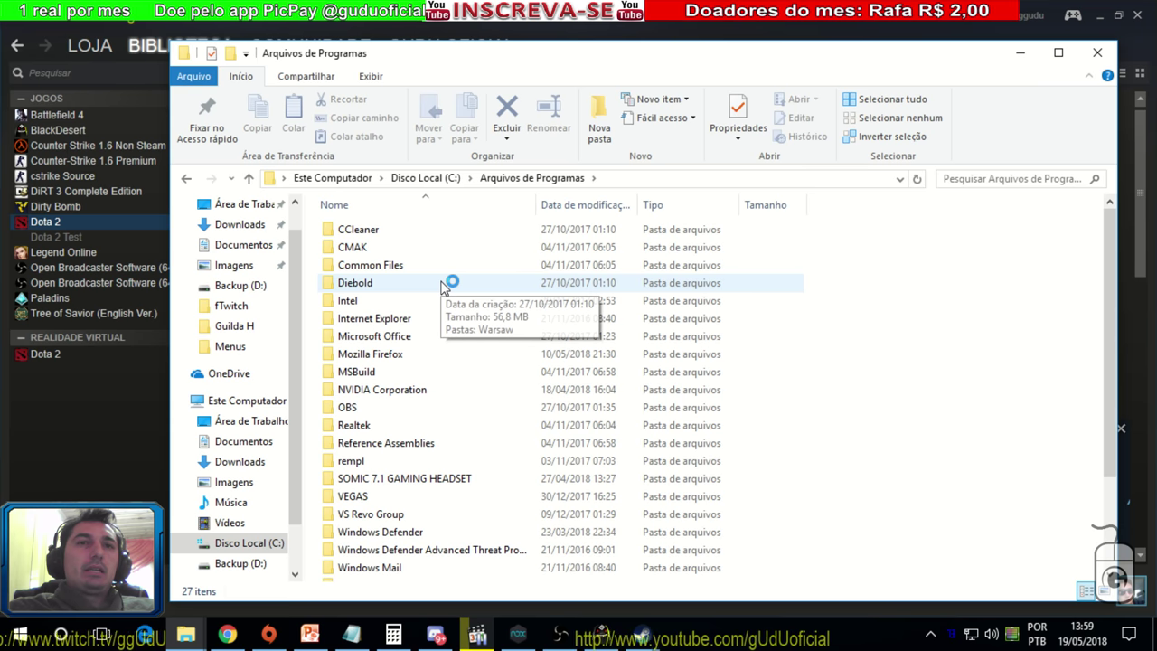
key("s")
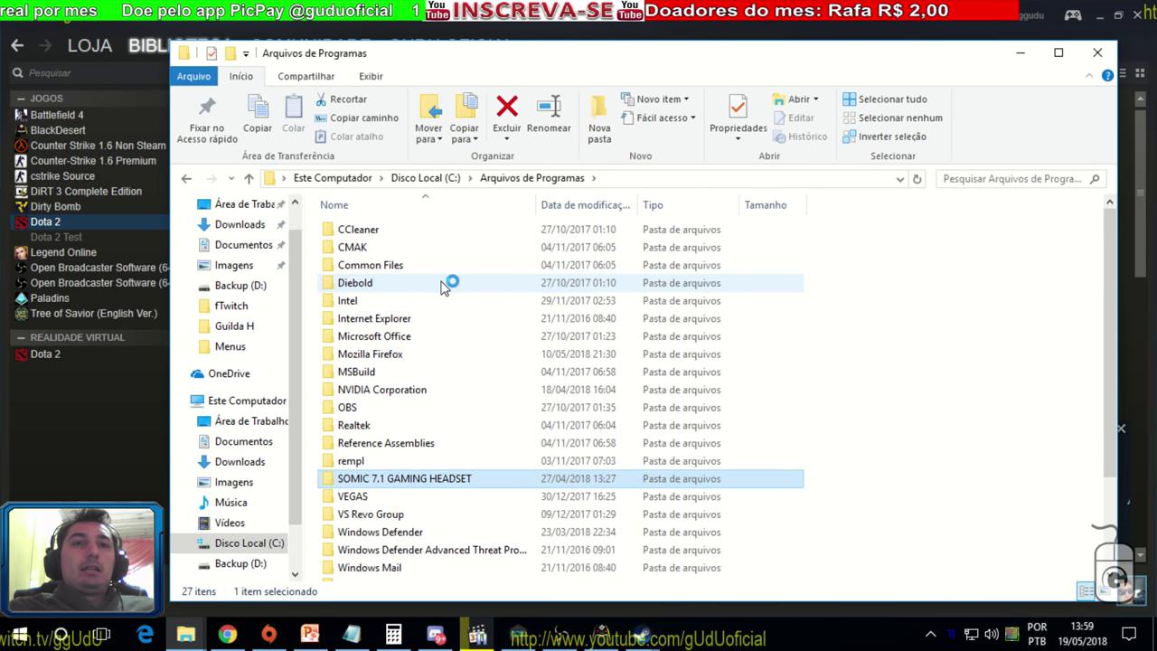
key("BackSpace")
- Look through the S folders in Arquivos de Programas (x86), return to the root of C:, and switch back to the Steam library
double_click(412, 251)
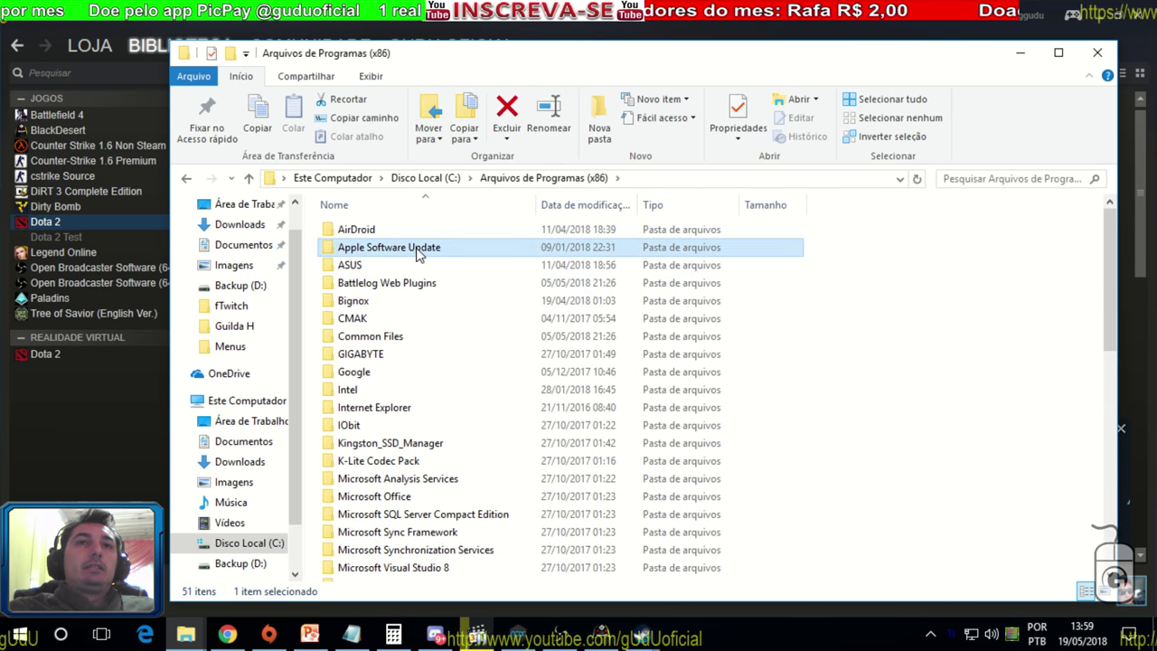
key("s")
key("s")
key("s")
key("s")
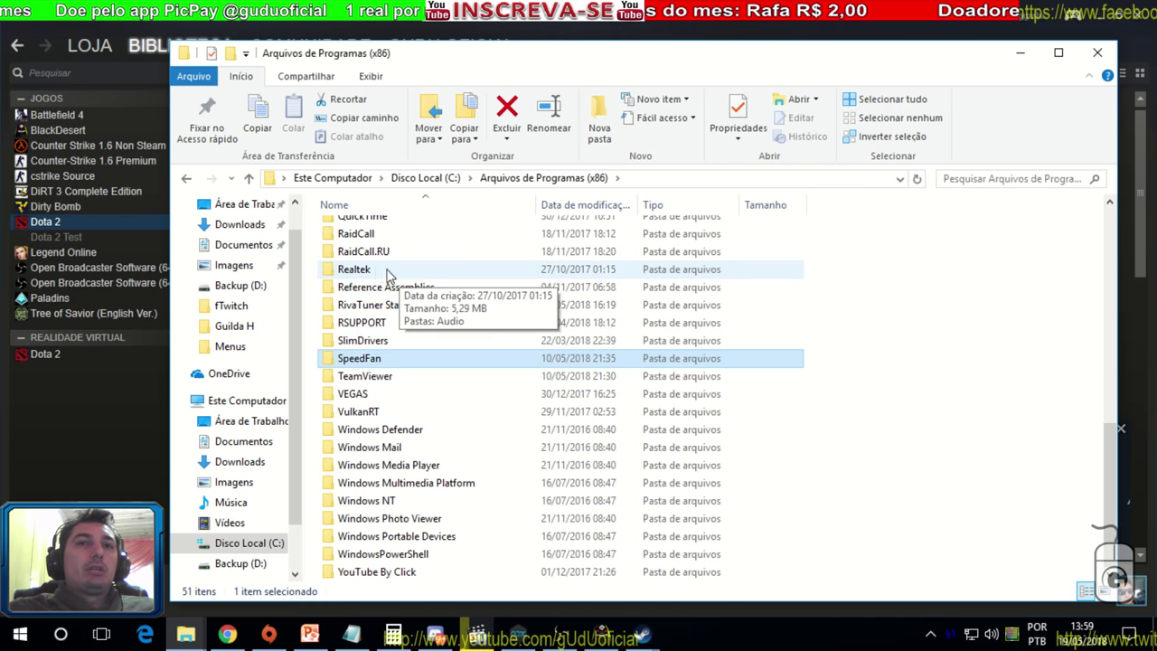
key("BackSpace")
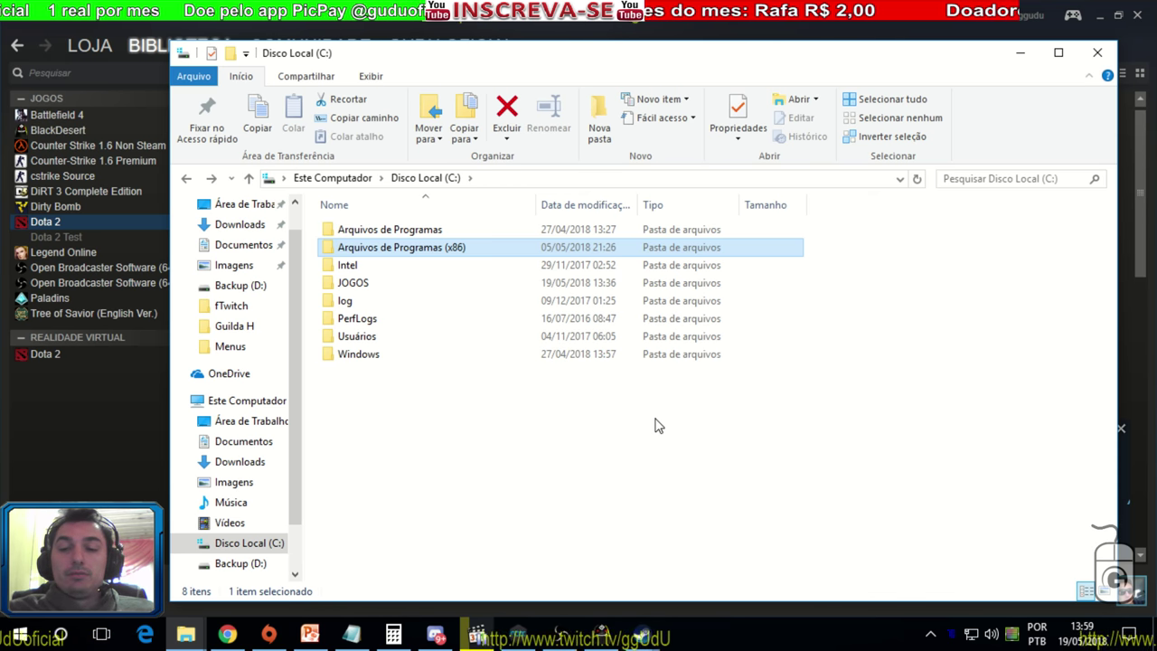
left_click(119, 461)
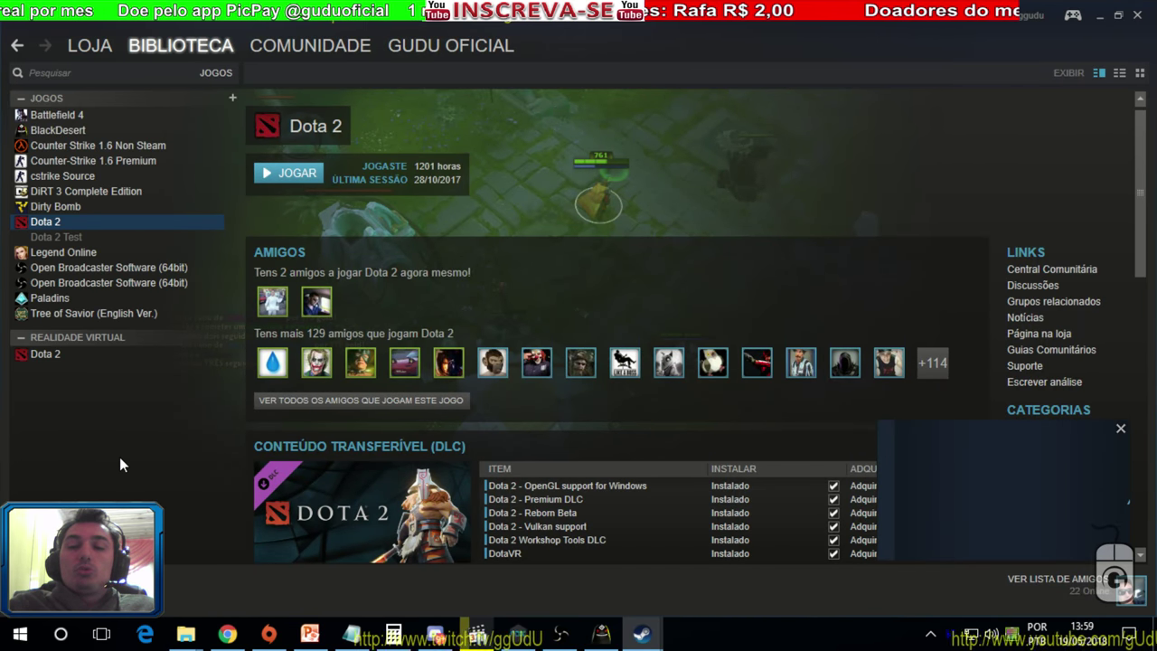